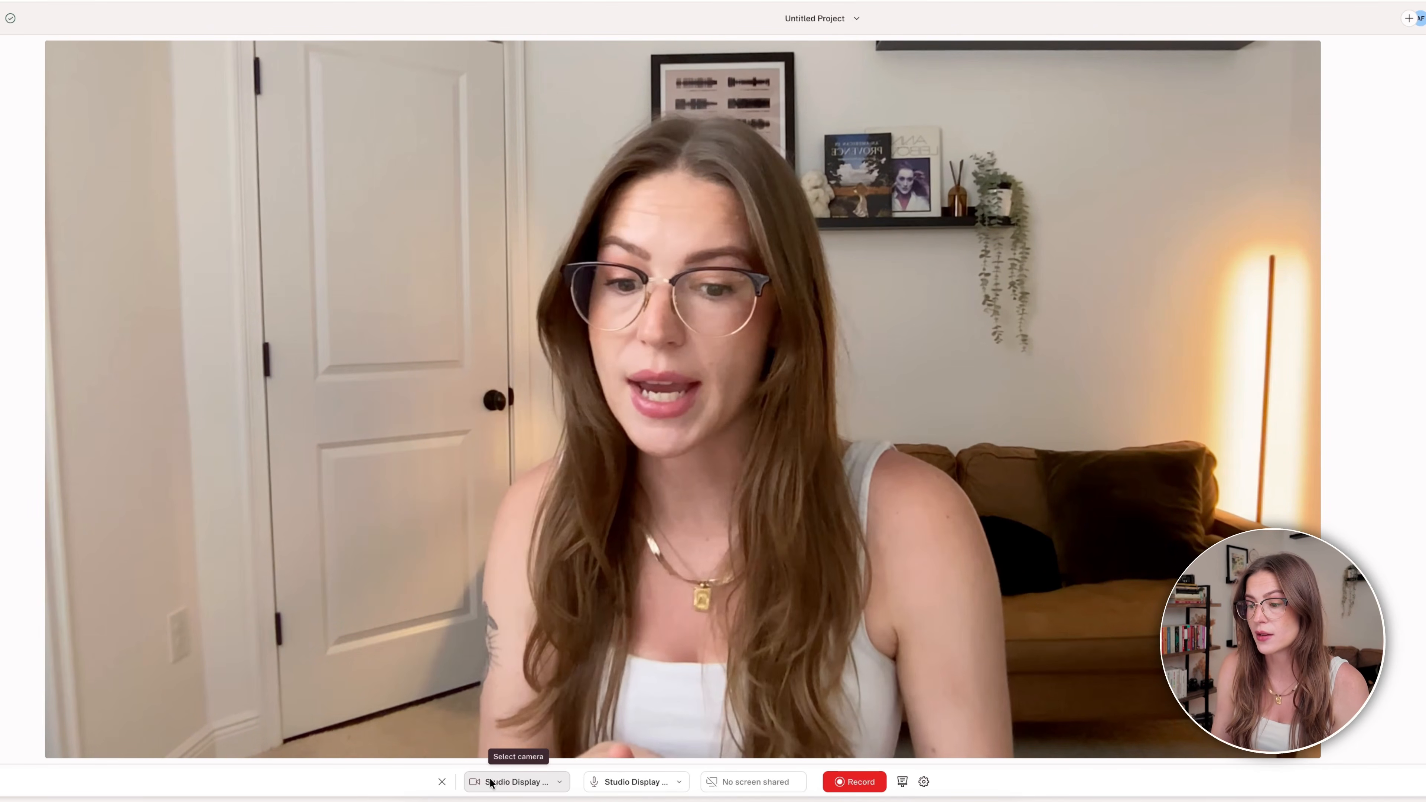
# Set the recording camera to OsmoPocket3 and the microphone to Yeti Stereo Microphone
pyautogui.click(516, 780)
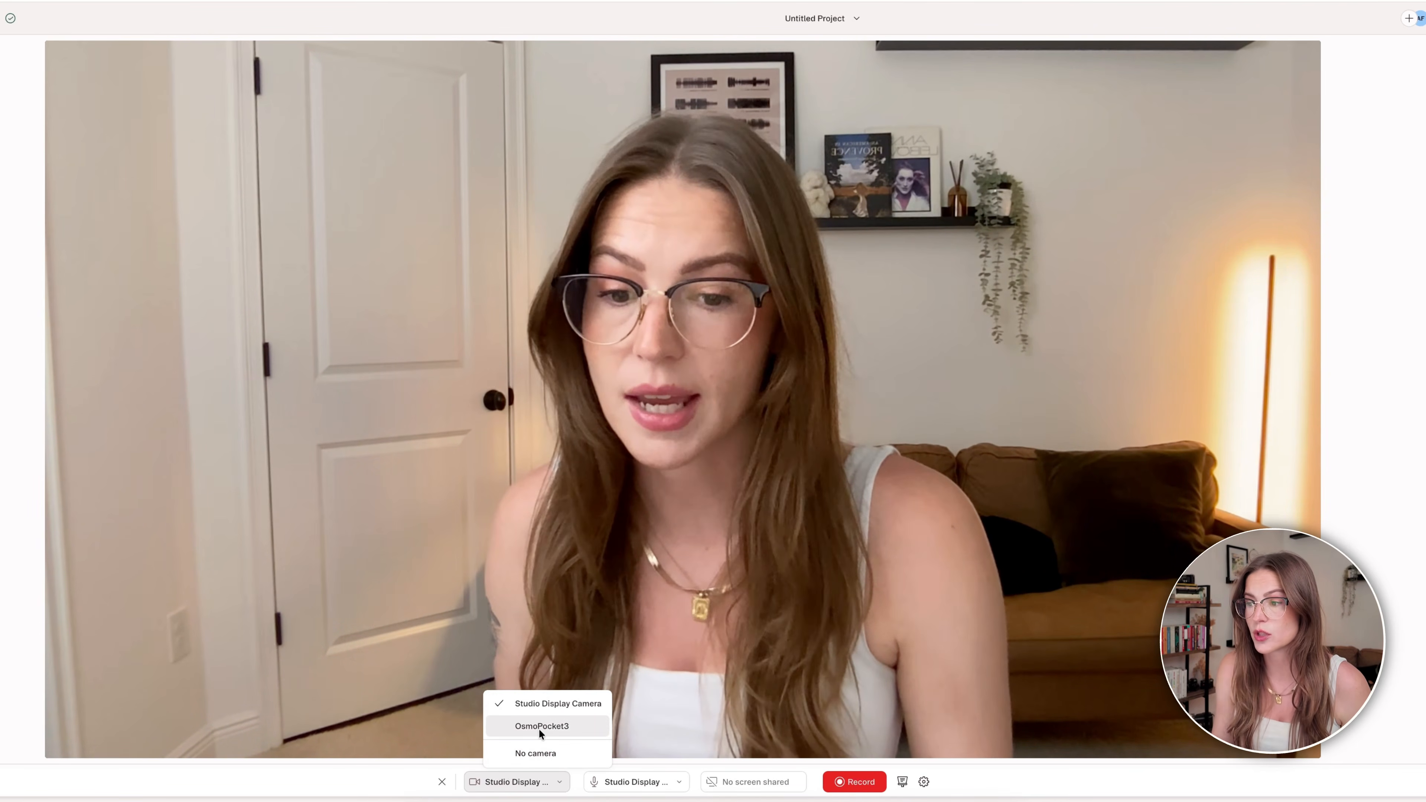
pyautogui.click(538, 726)
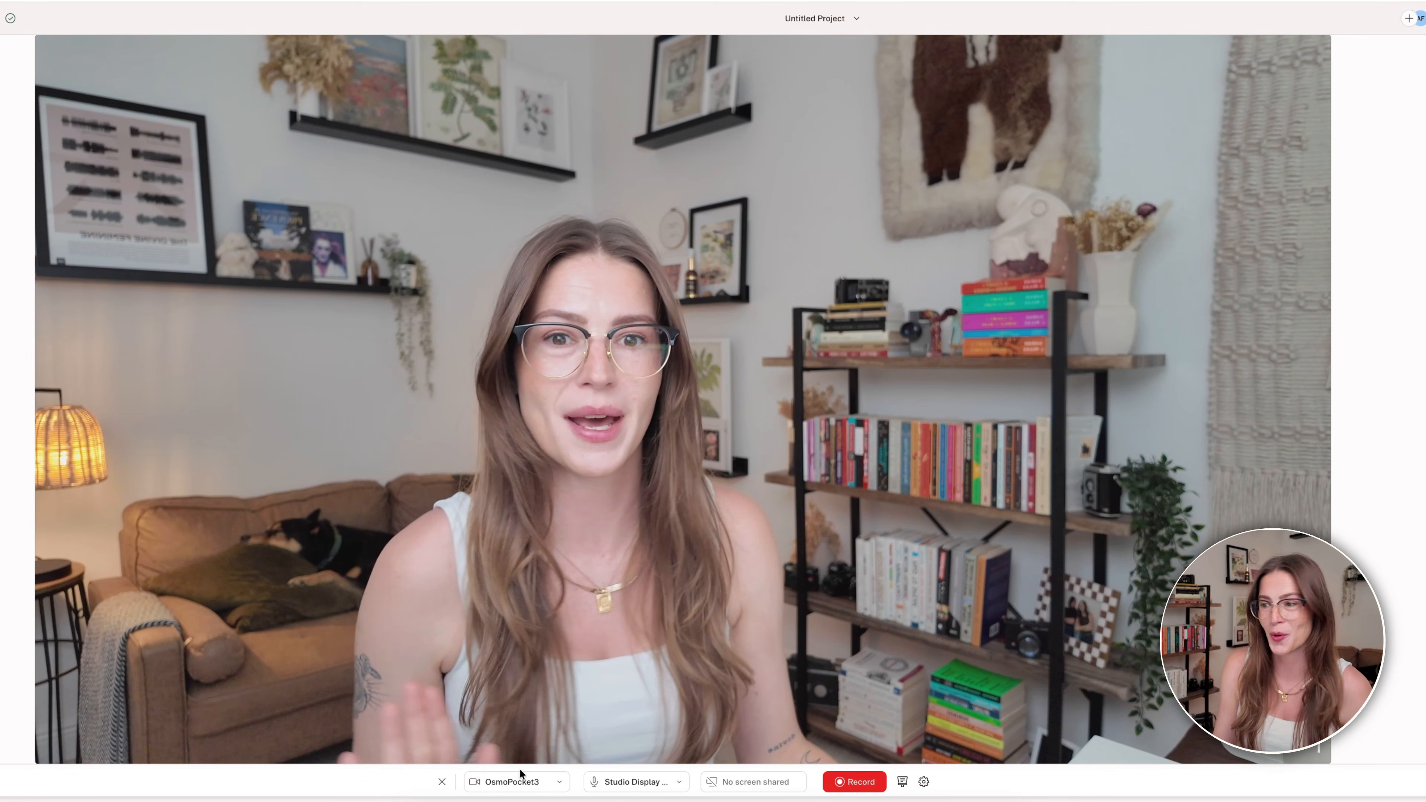
pyautogui.click(623, 782)
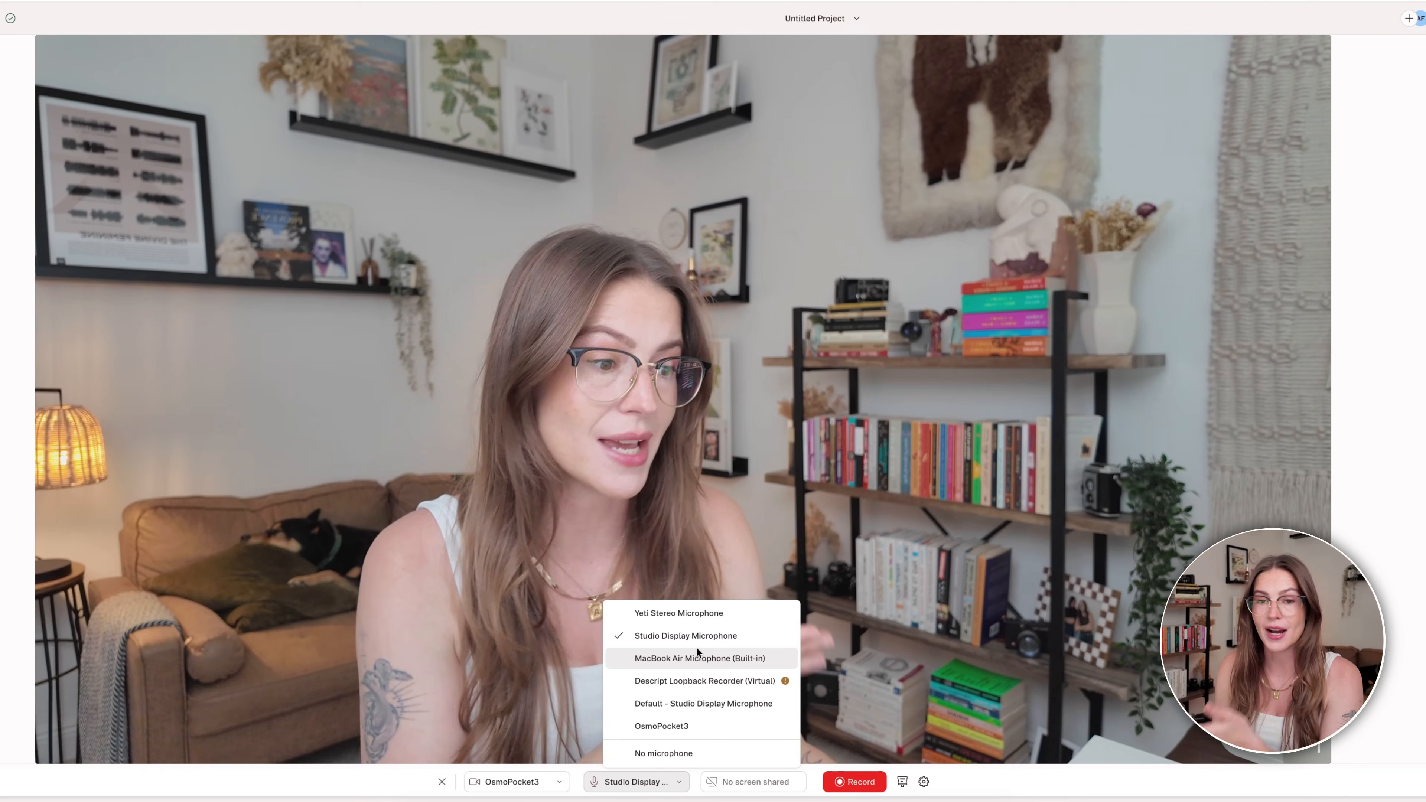
pyautogui.click(700, 614)
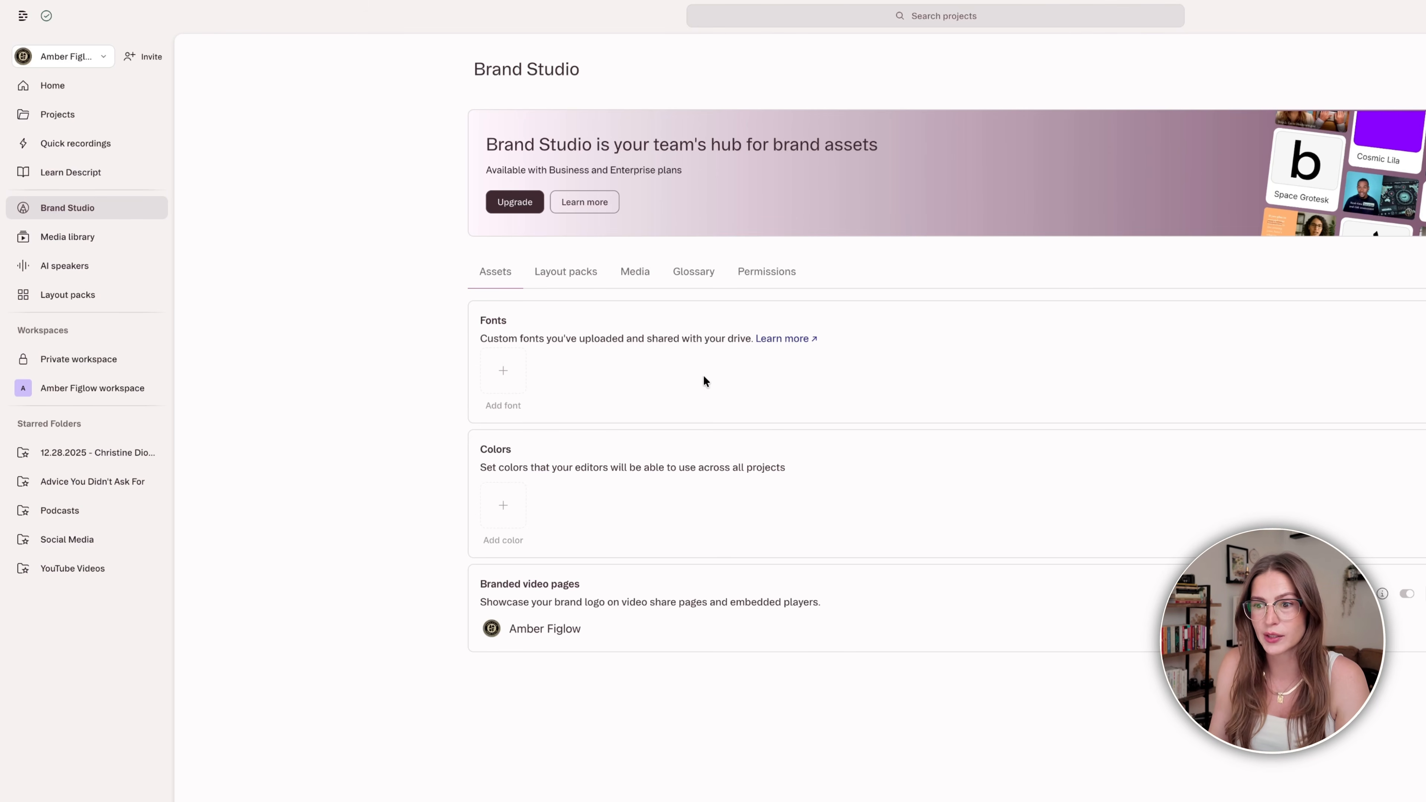
# Open the Social layout pack and preview the placeholder scenes of its Captions layouts
pyautogui.click(111, 296)
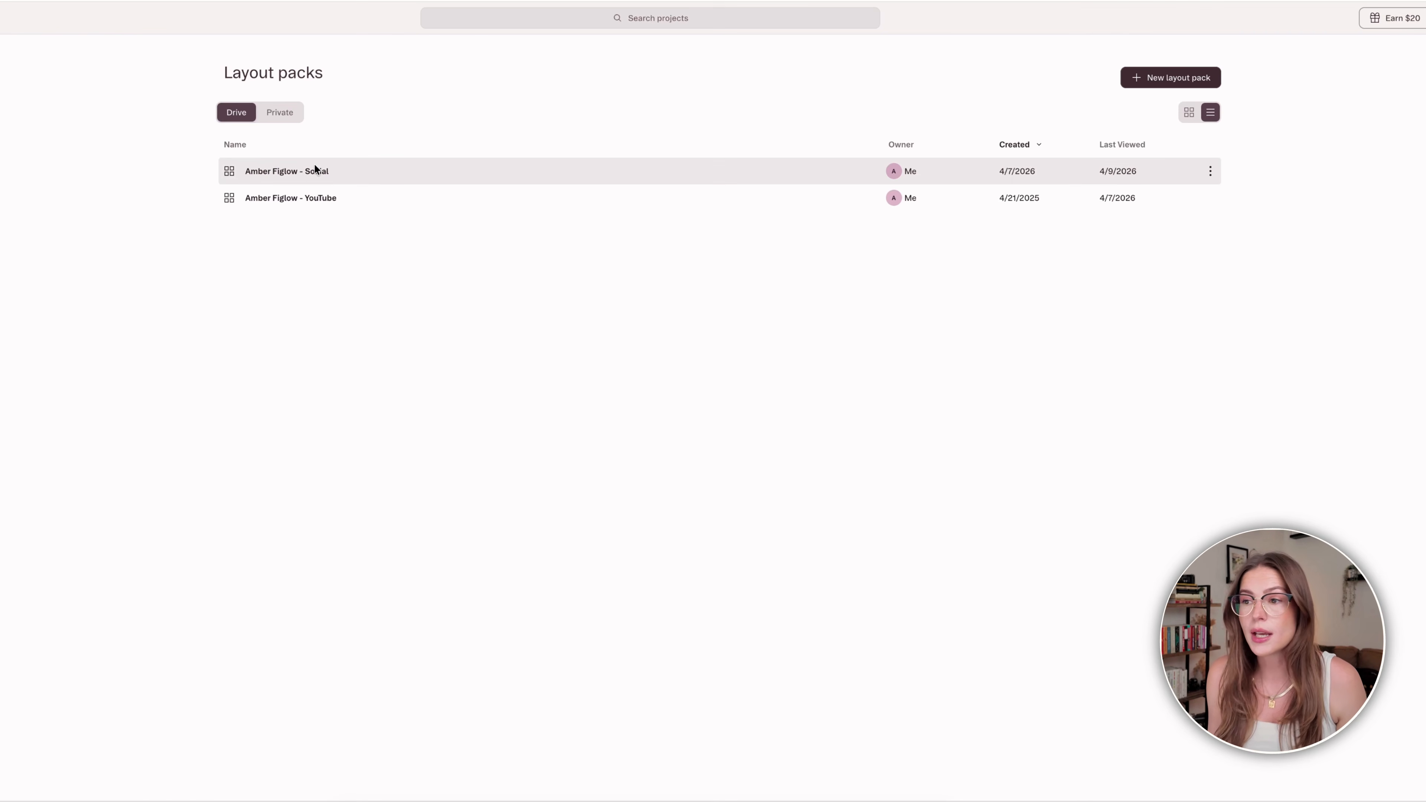
pyautogui.click(315, 170)
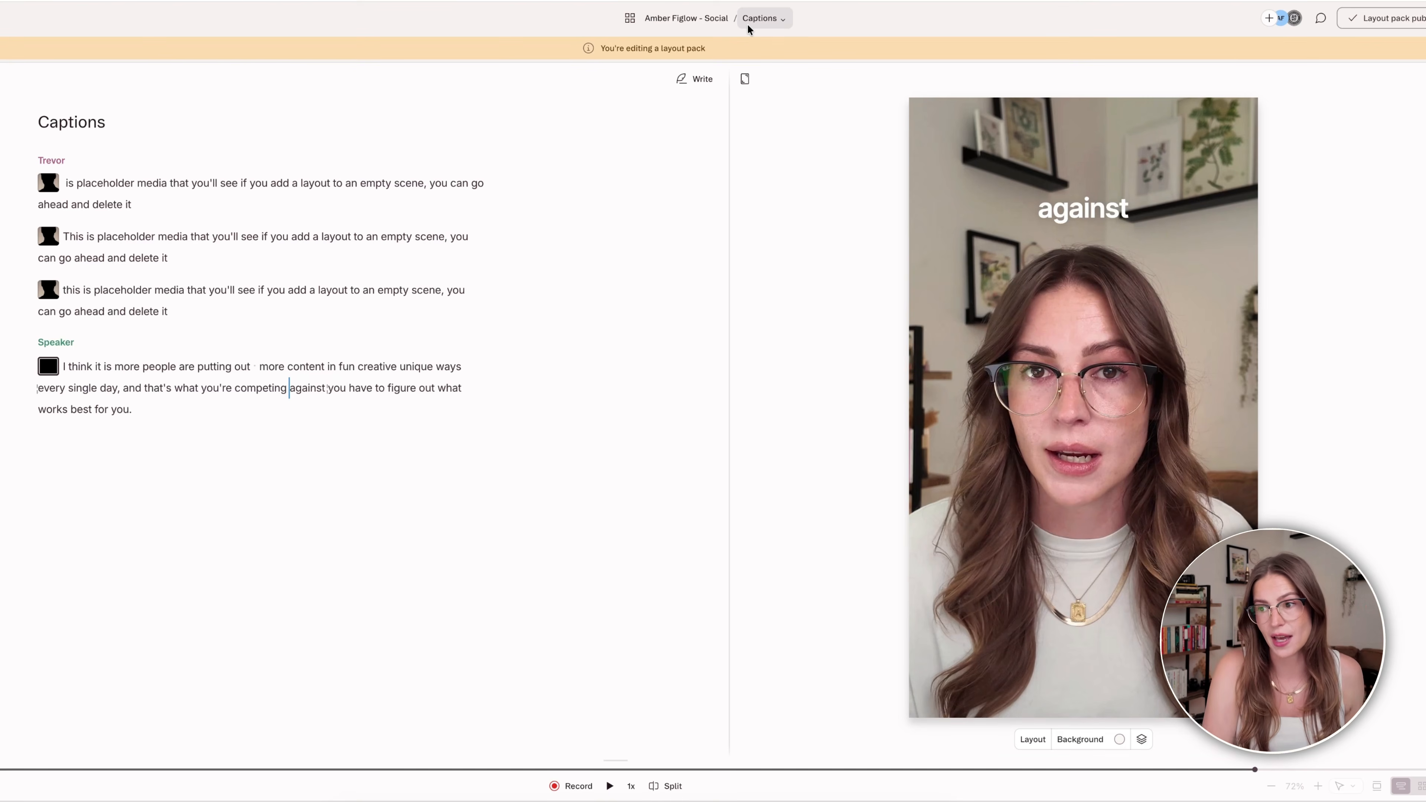
pyautogui.click(107, 183)
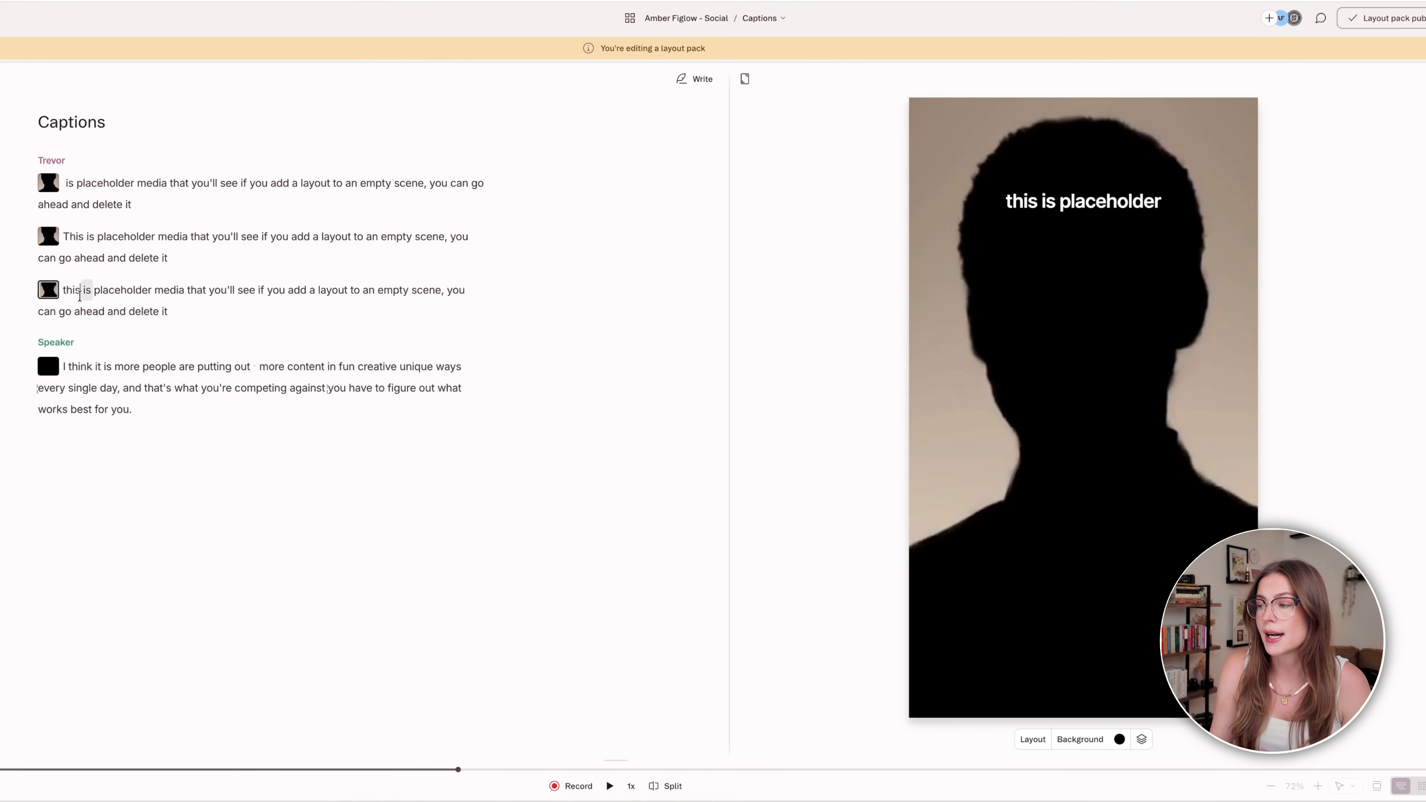
pyautogui.moveTo(80, 296)
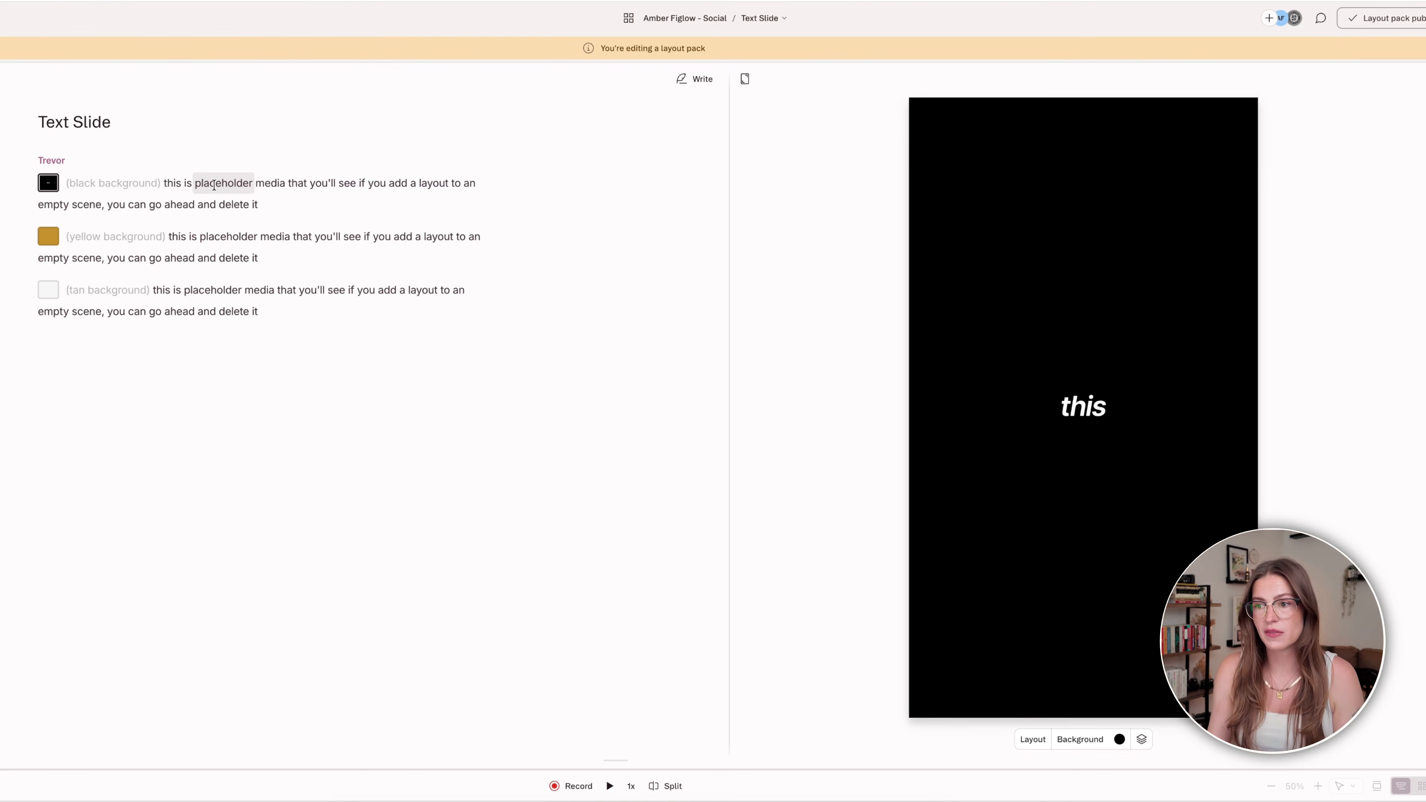
# Preview the caption styles of the Text Slide layouts with black, yellow and tan backgrounds at several words
pyautogui.click(214, 185)
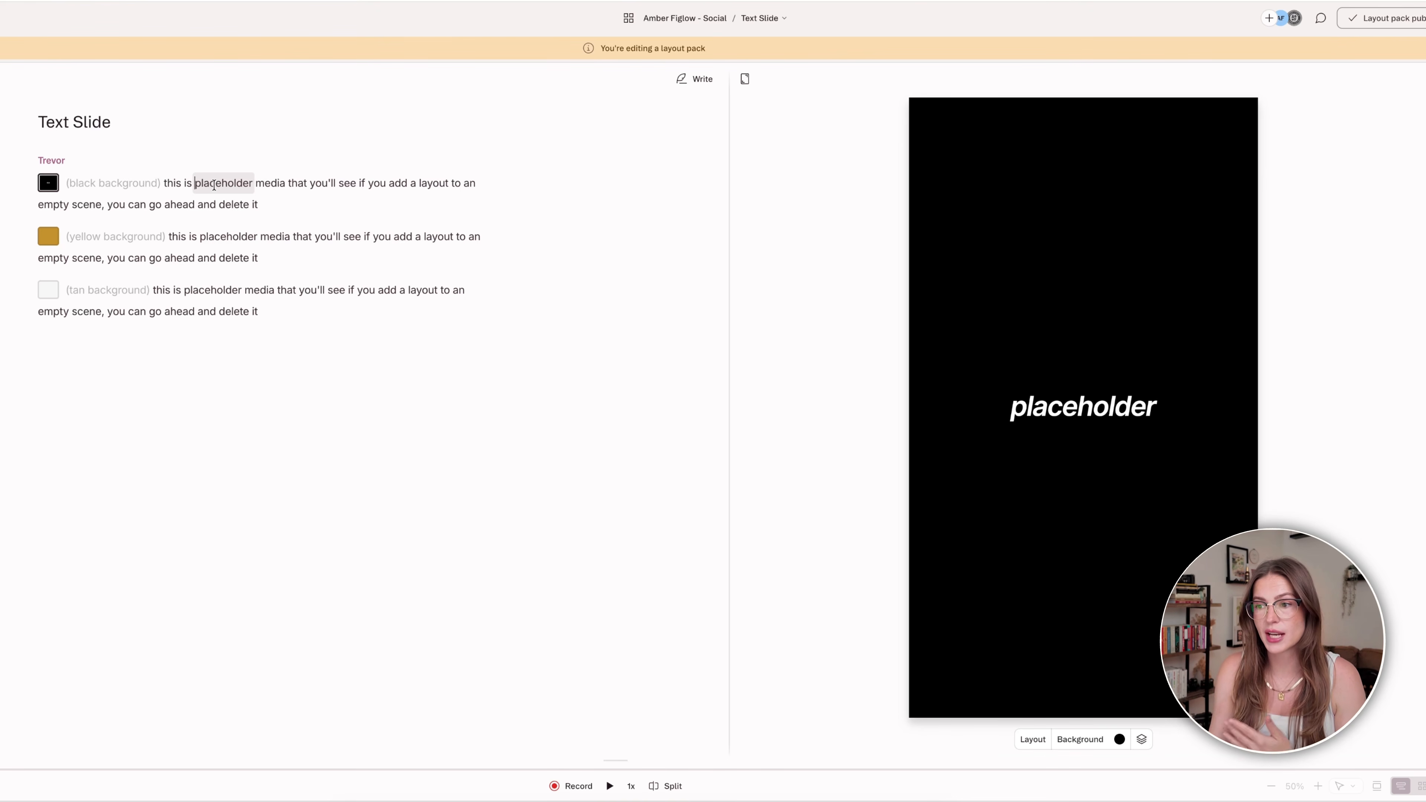
pyautogui.click(375, 184)
pyautogui.click(430, 184)
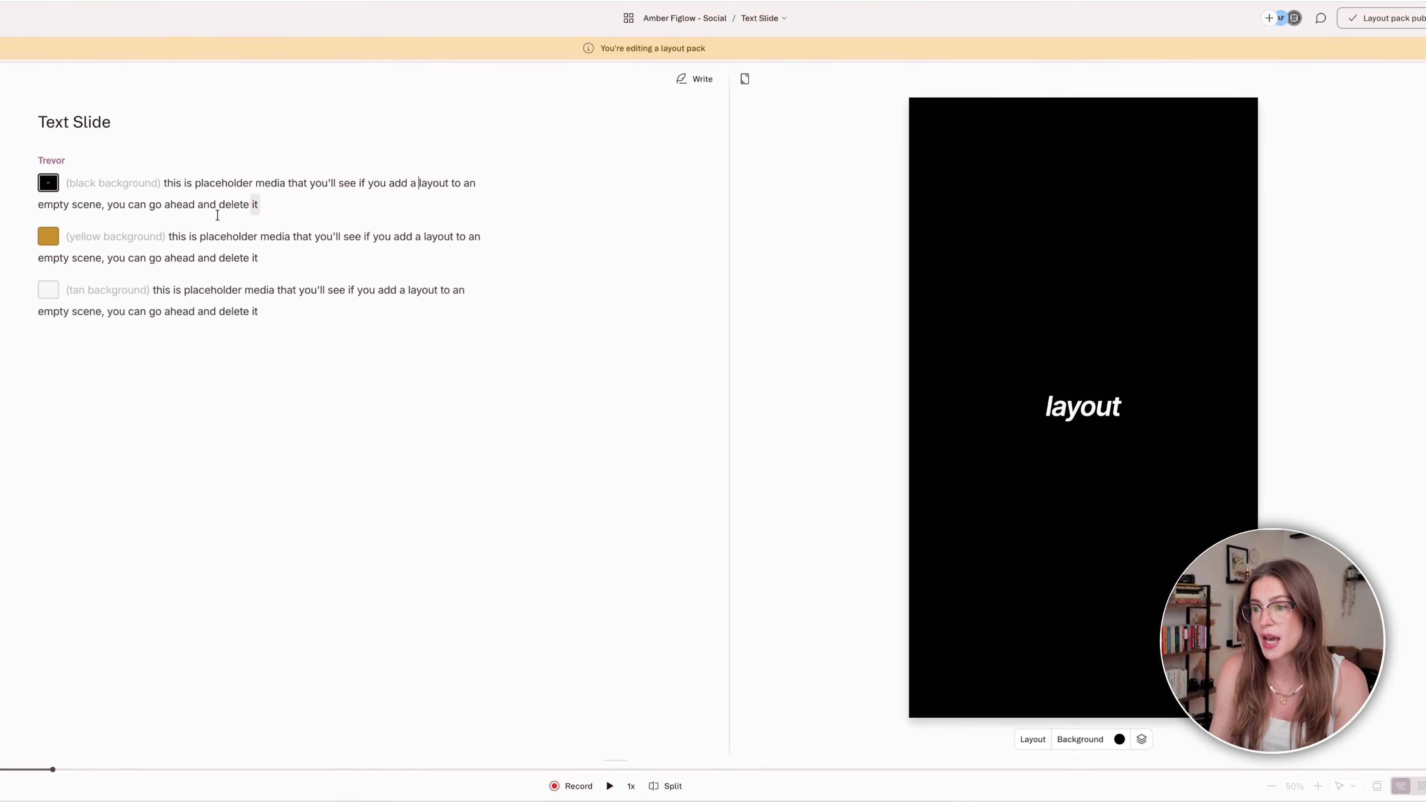
pyautogui.click(239, 240)
pyautogui.click(286, 240)
pyautogui.click(377, 239)
pyautogui.click(422, 239)
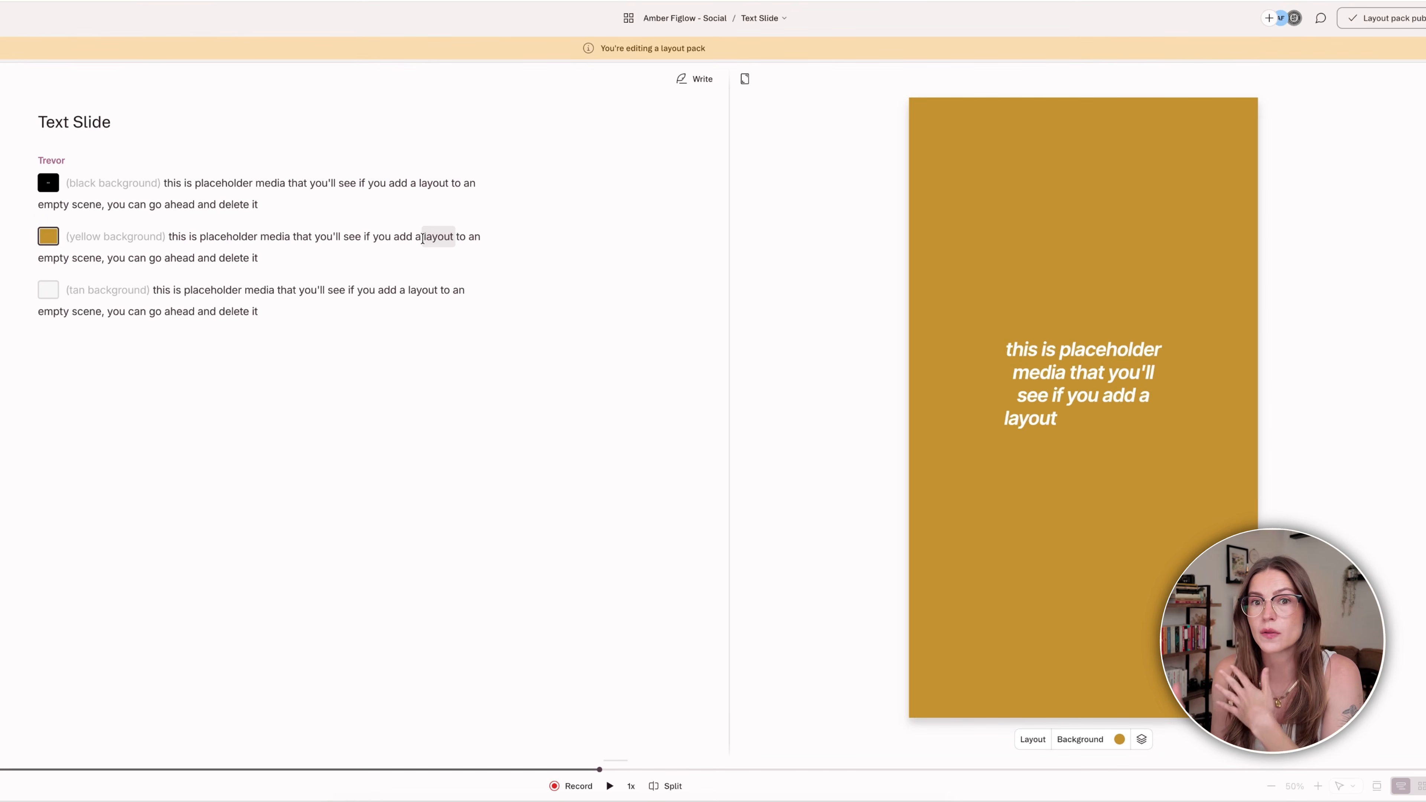
pyautogui.click(161, 290)
pyautogui.click(213, 290)
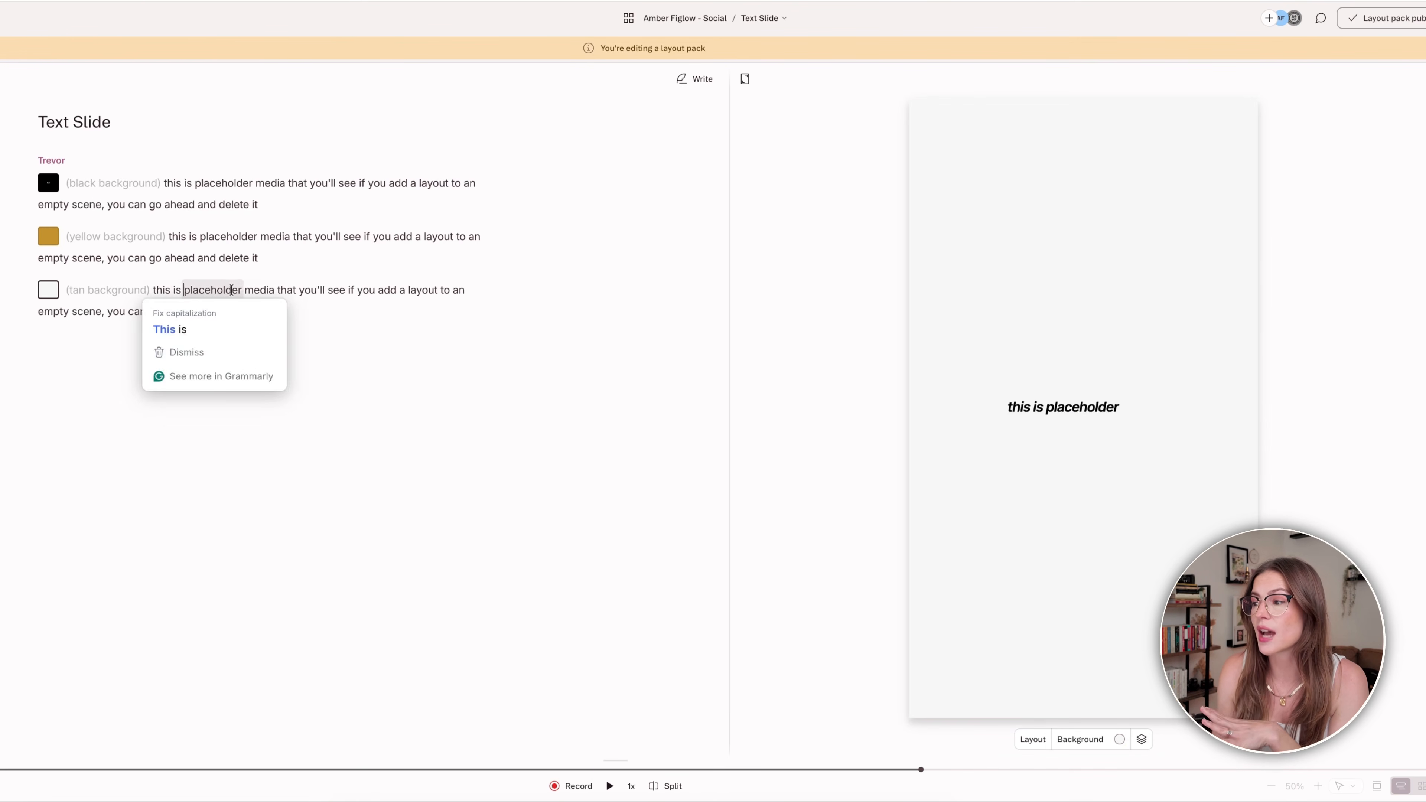
pyautogui.click(318, 291)
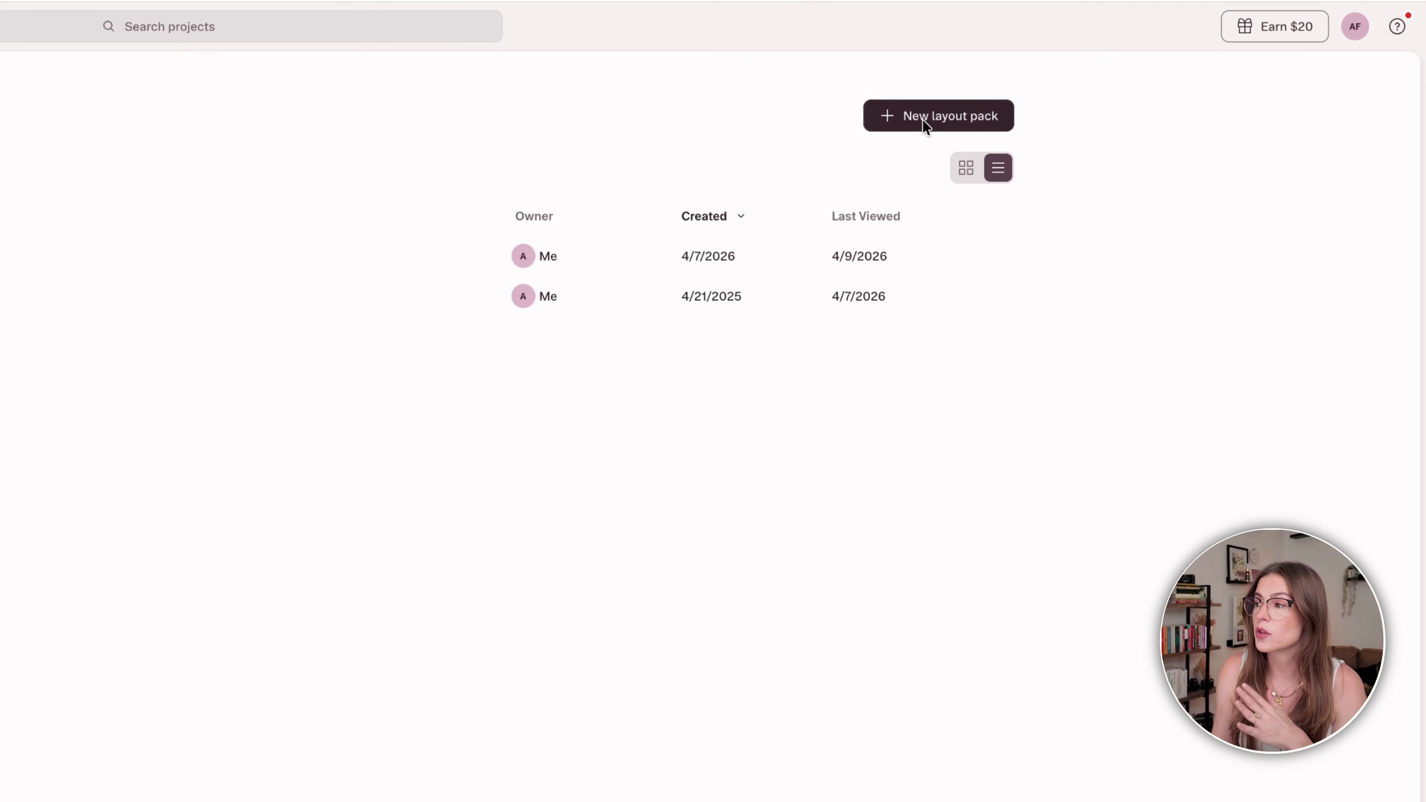
# Start a new layout pack as a gallery remix and browse the available base layout packs
pyautogui.click(922, 116)
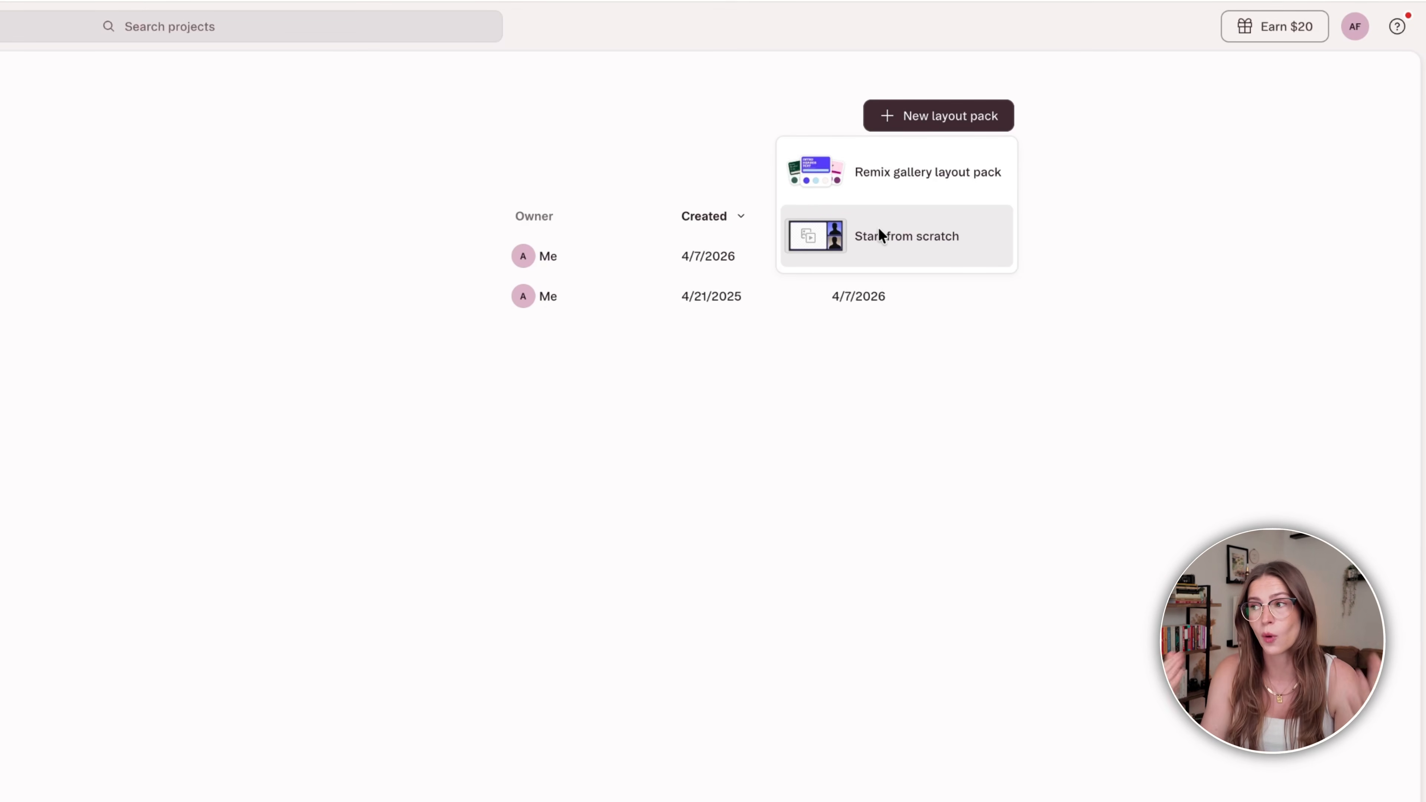
pyautogui.click(931, 175)
pyautogui.click(852, 175)
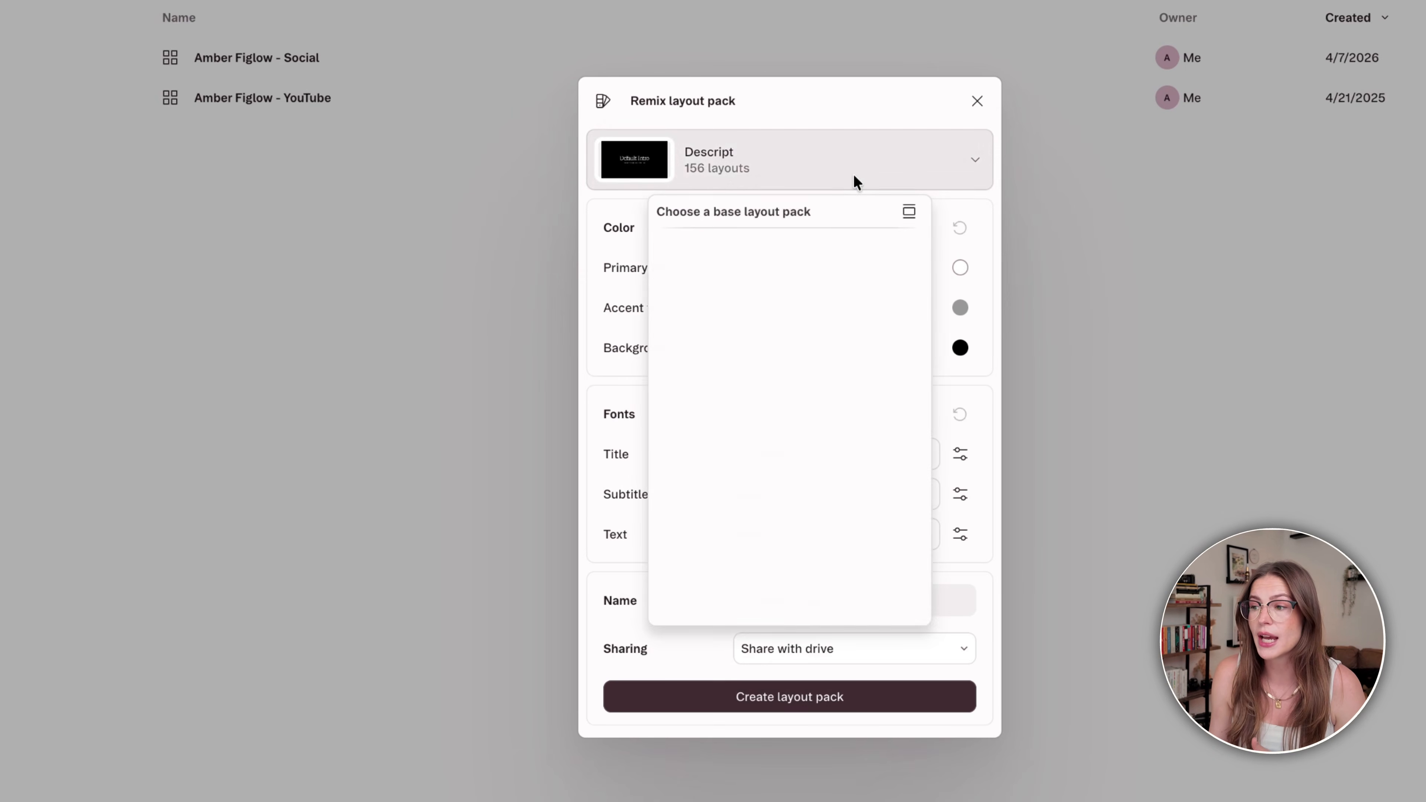
pyautogui.scroll(-3, 854, 300)
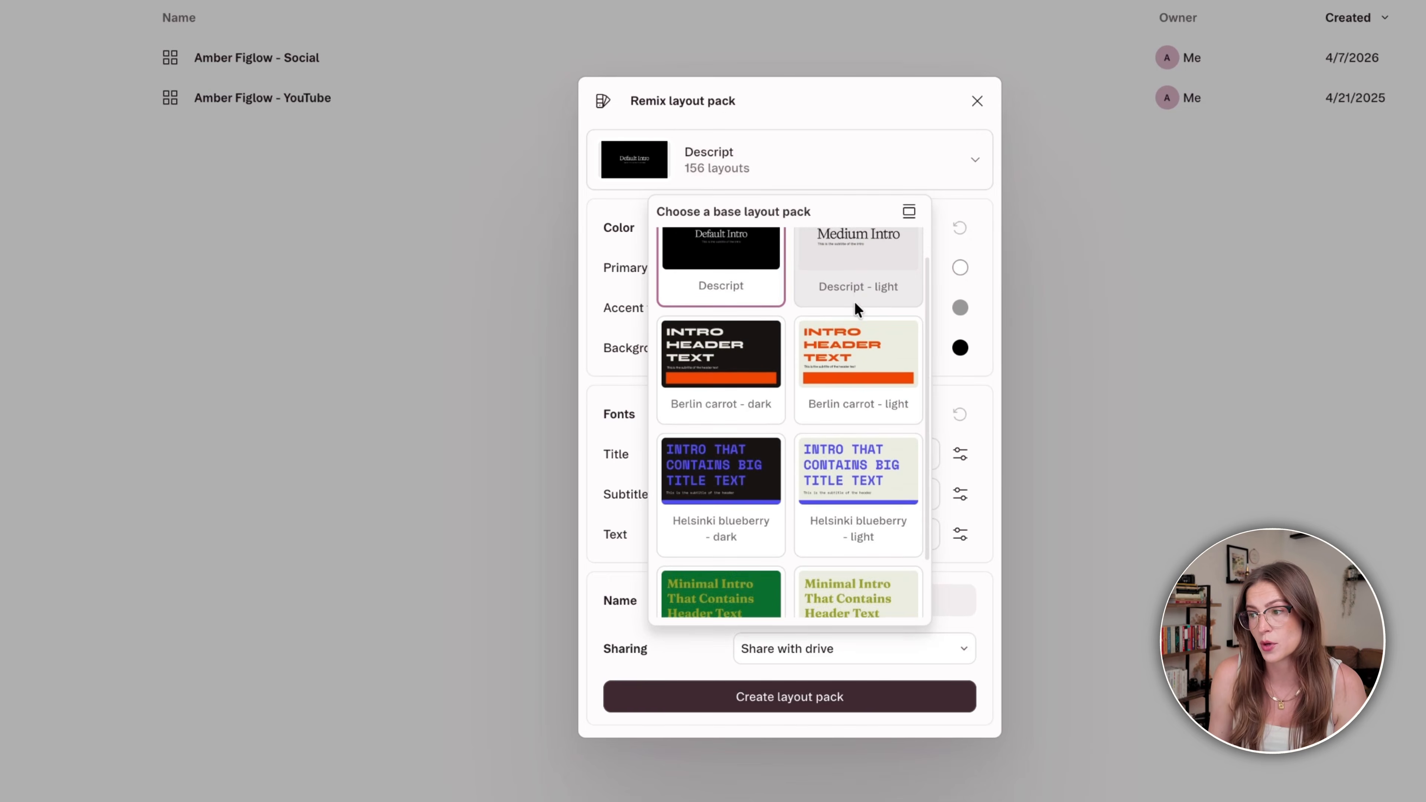
pyautogui.click(602, 275)
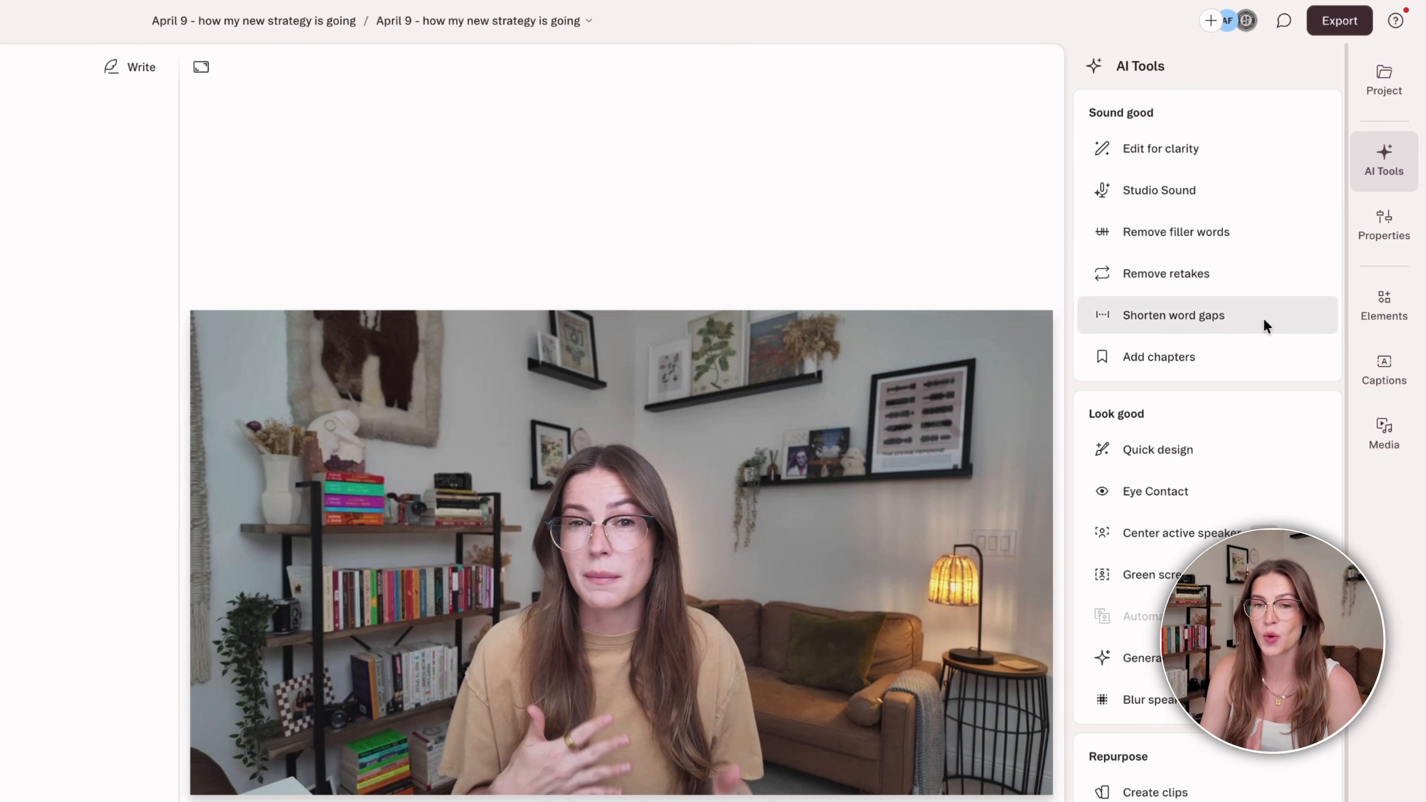
# Check the pauses in the April 9 video's timeline and shorten all word gaps of more than 0.1 s to 0.1 seconds
pyautogui.moveTo(1265, 320)
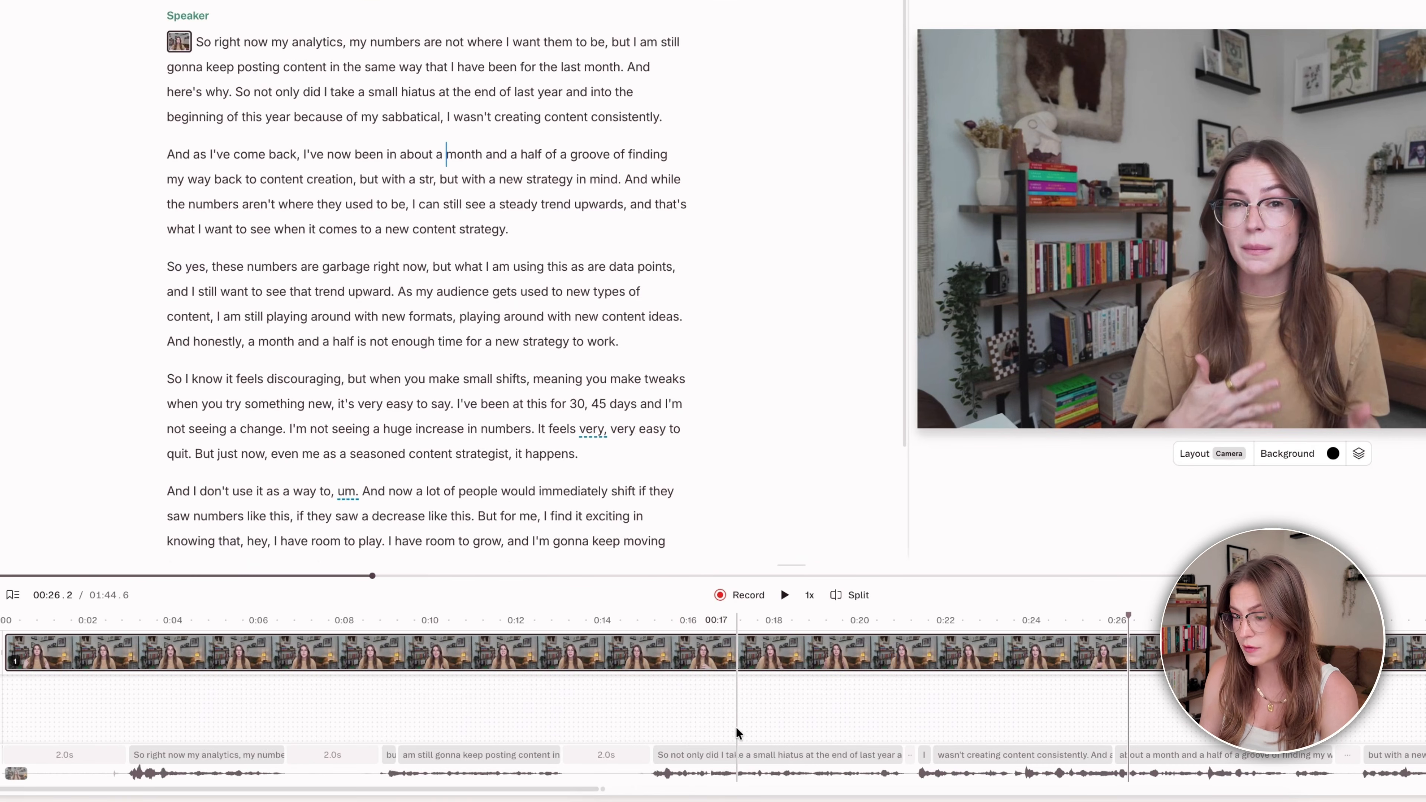
pyautogui.scroll(-5, 737, 727)
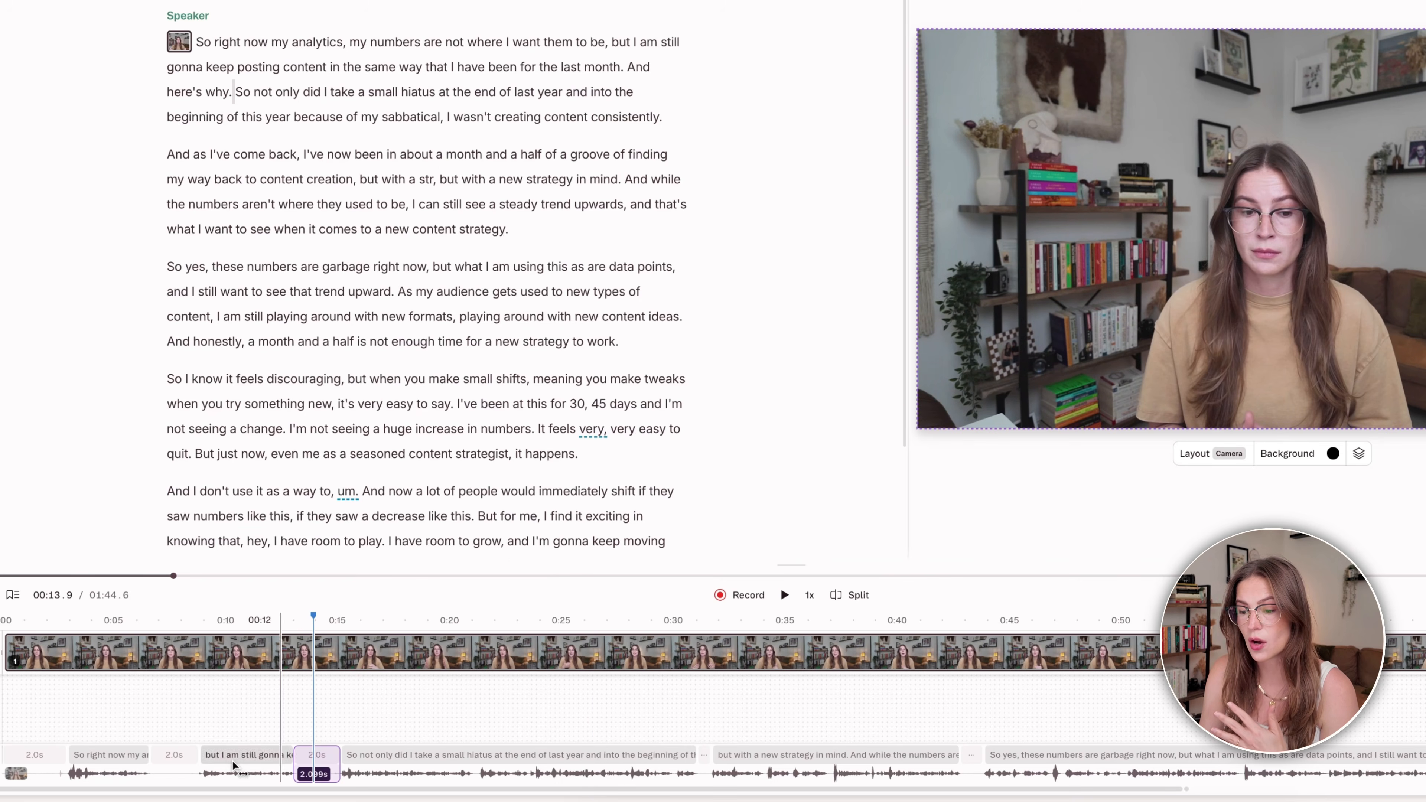
pyautogui.click(174, 754)
pyautogui.click(970, 758)
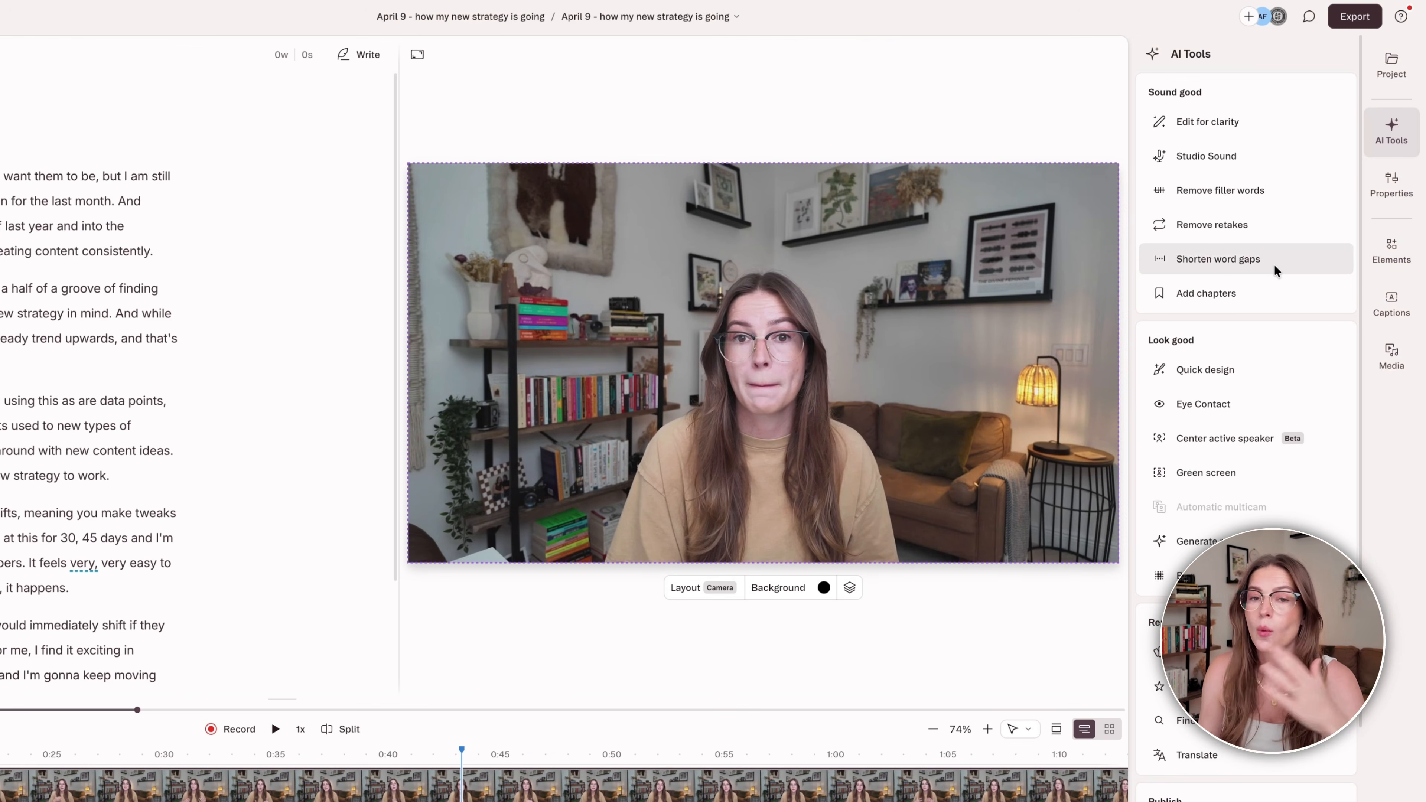
pyautogui.click(1273, 269)
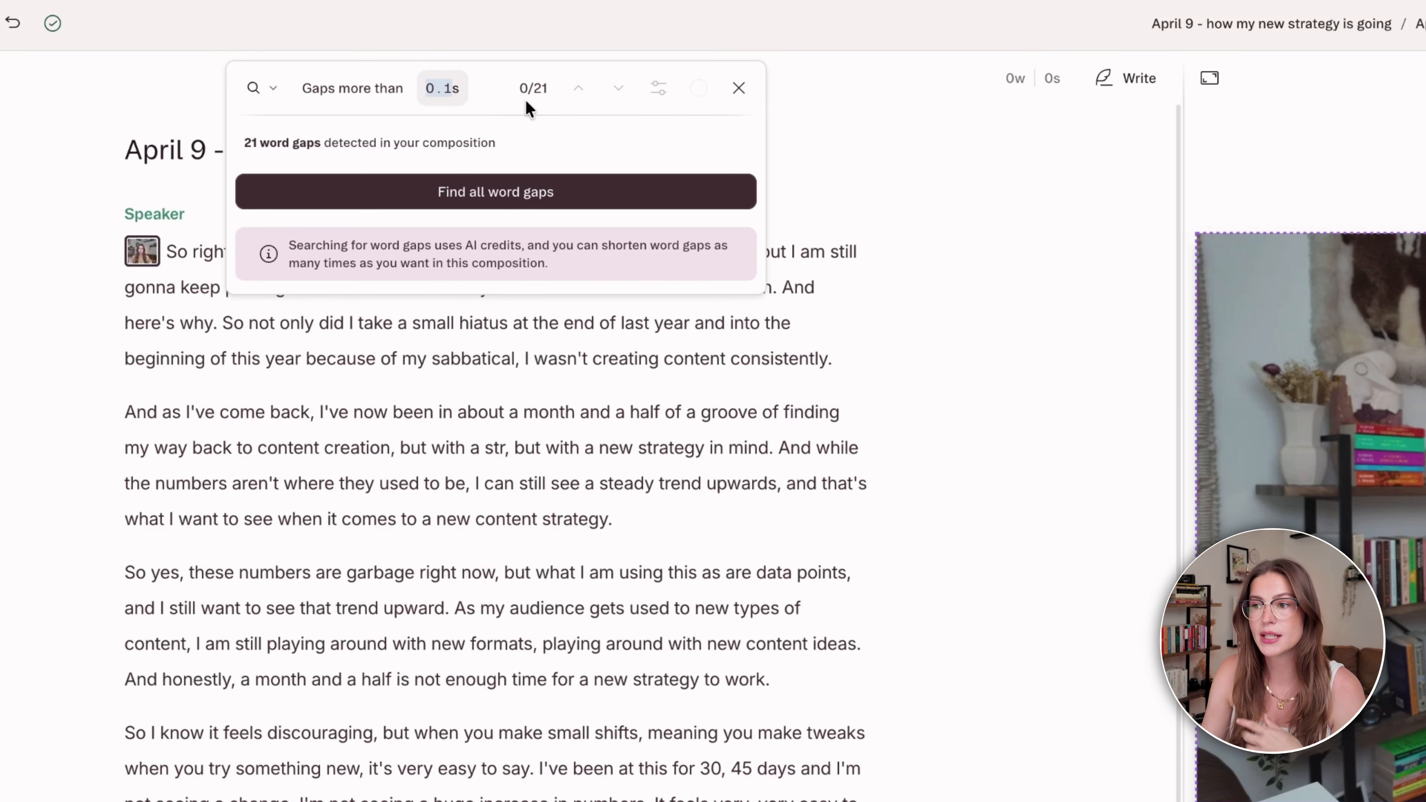
pyautogui.click(549, 197)
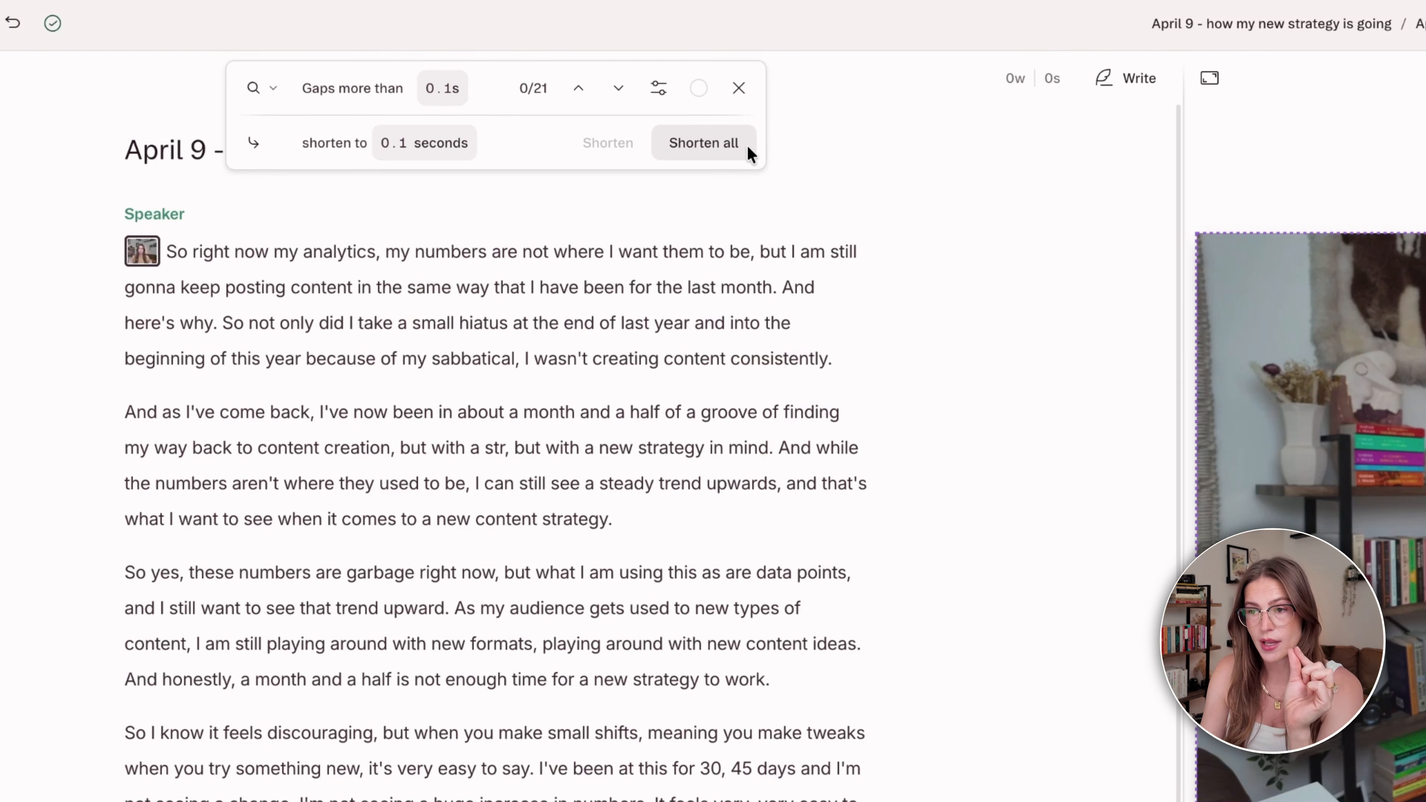
pyautogui.click(726, 143)
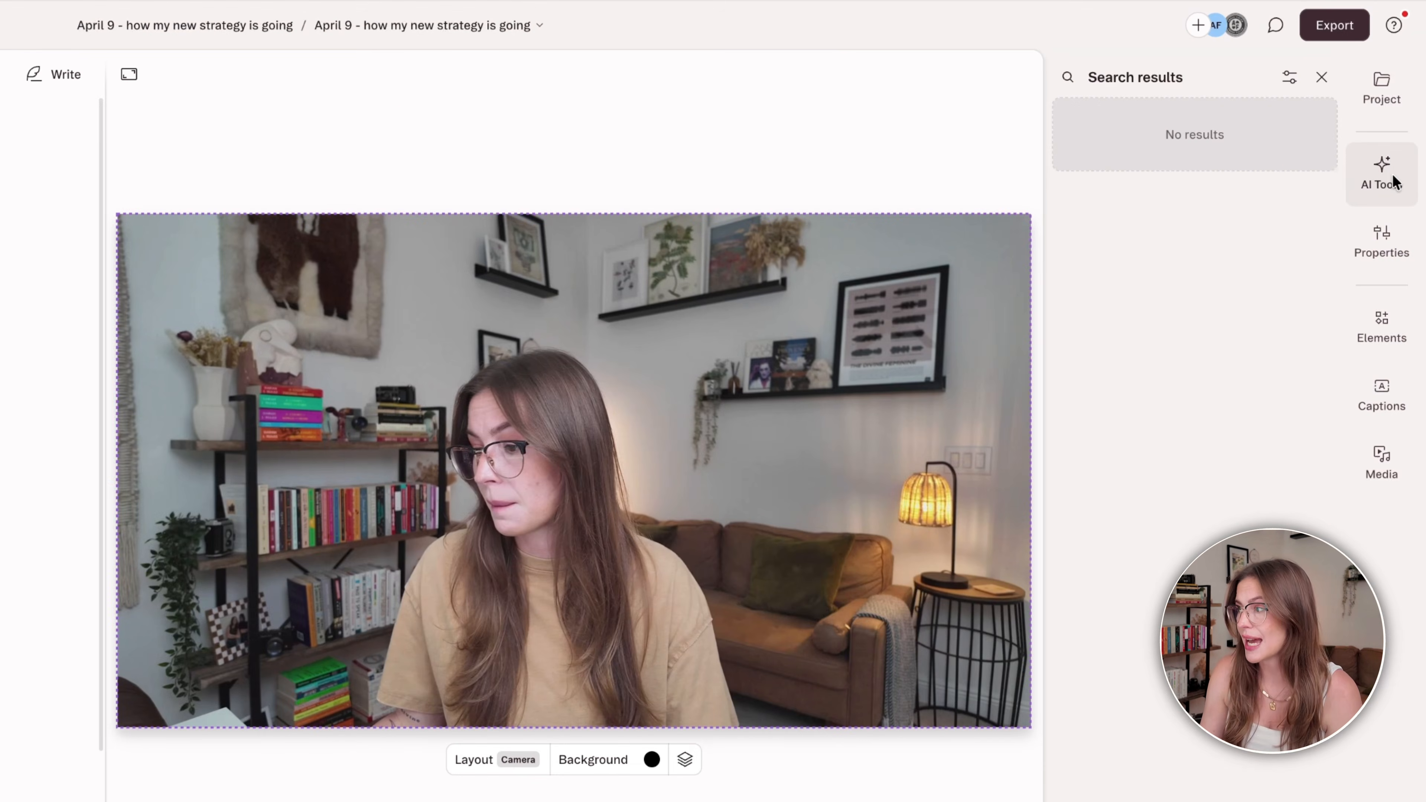
# Find all filler words in the composition and remove every one with the Delete option
pyautogui.click(1393, 175)
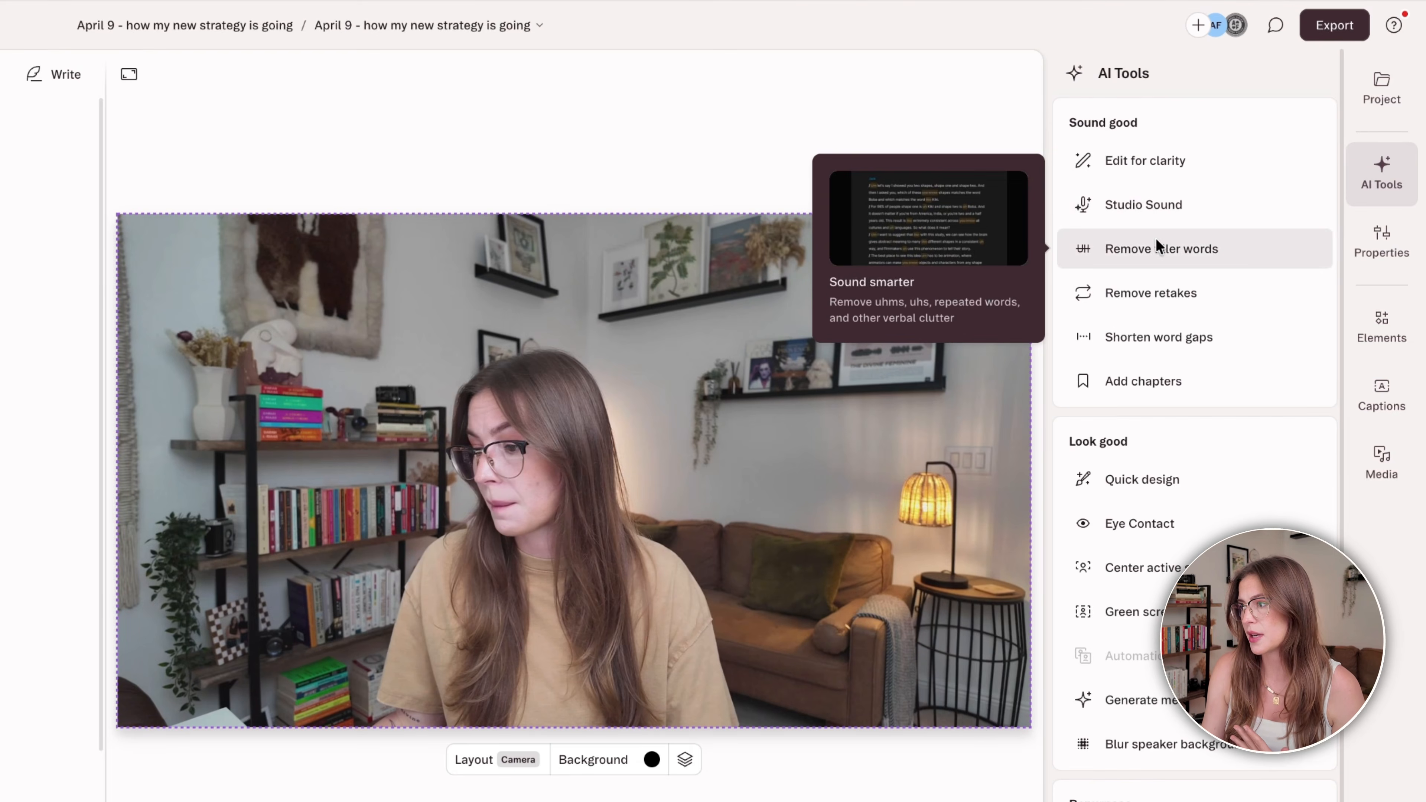
pyautogui.click(1155, 248)
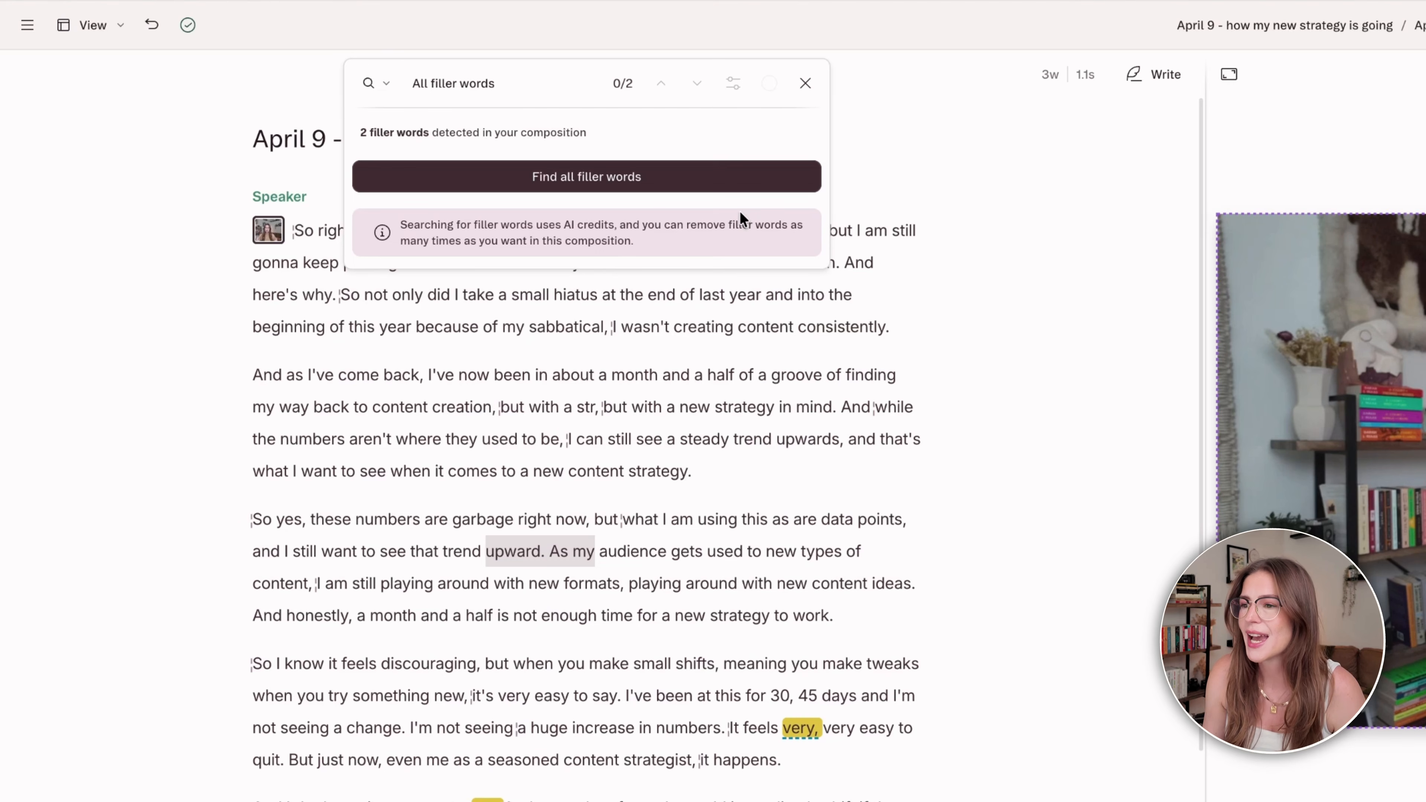
pyautogui.click(678, 181)
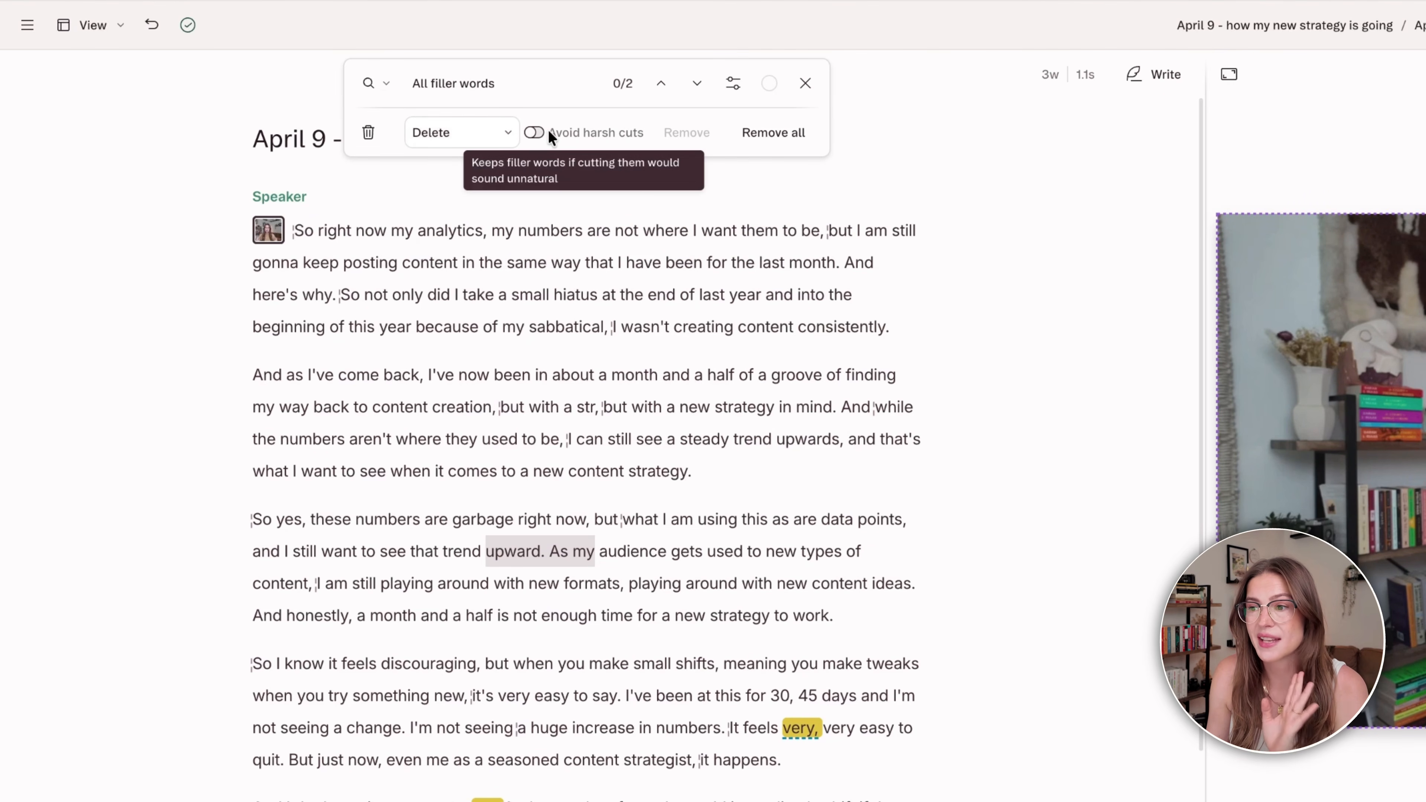
pyautogui.click(789, 132)
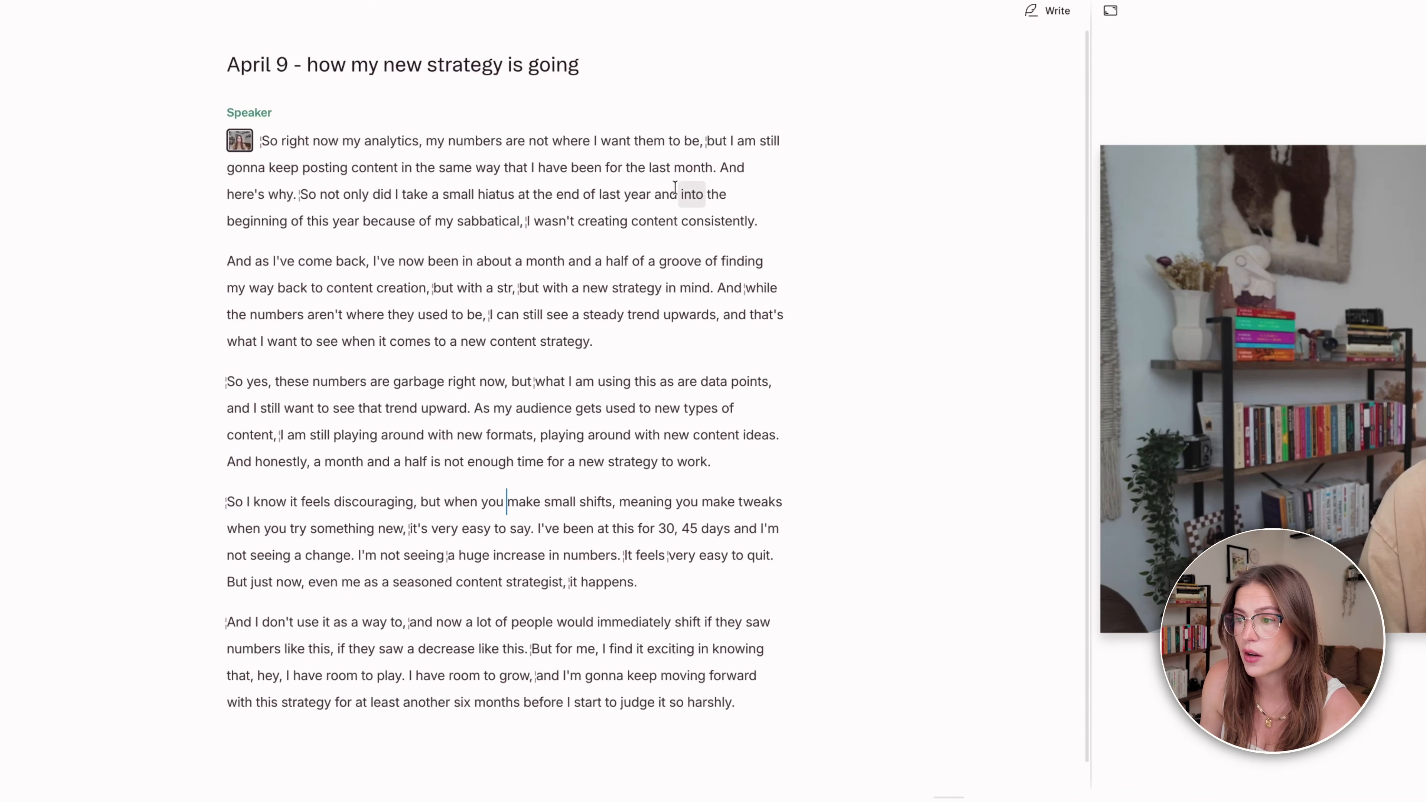
# Strike out and fully delete the script's opening from "So right now my analytics" through "And here's why."
pyautogui.moveTo(299, 194); pyautogui.dragTo(265, 141)
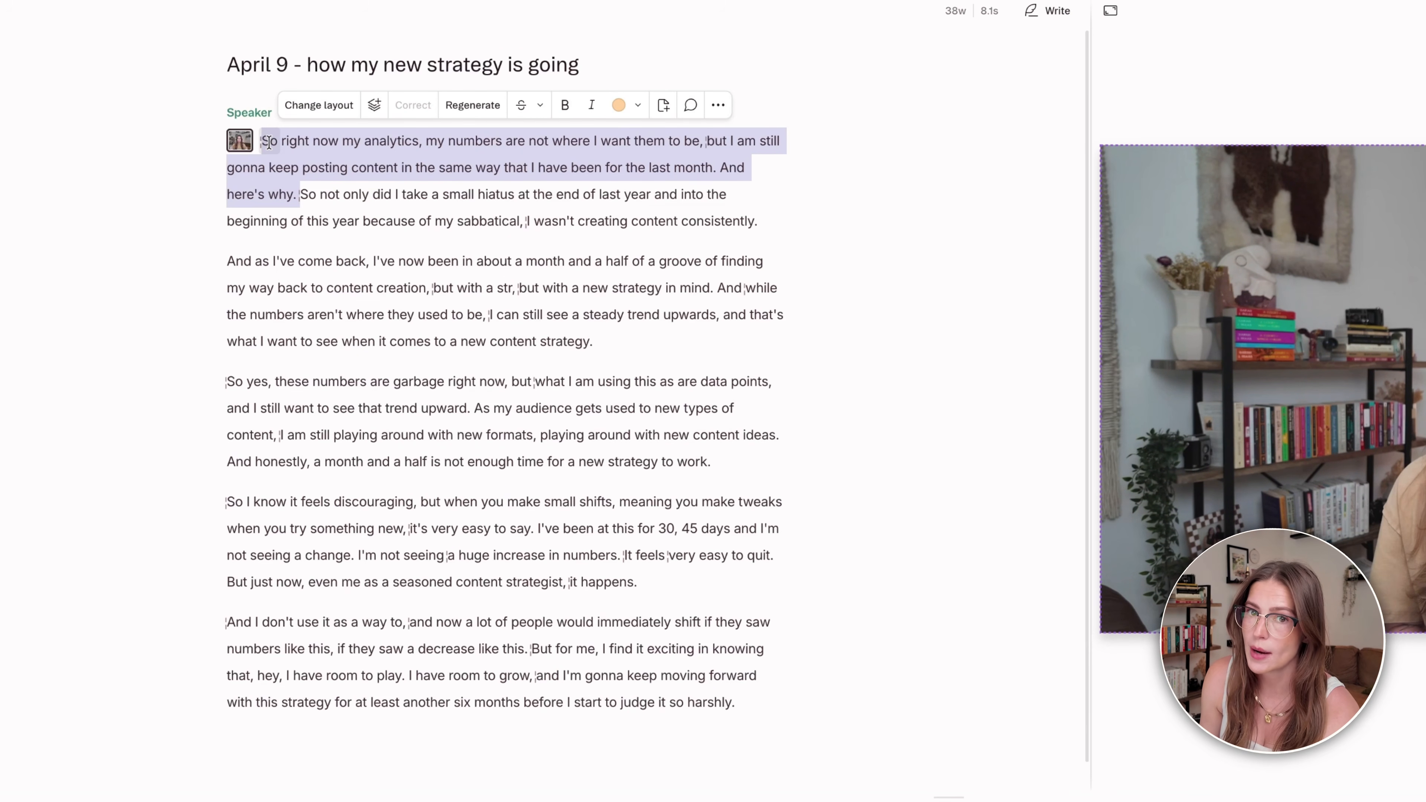
pyautogui.click(521, 105)
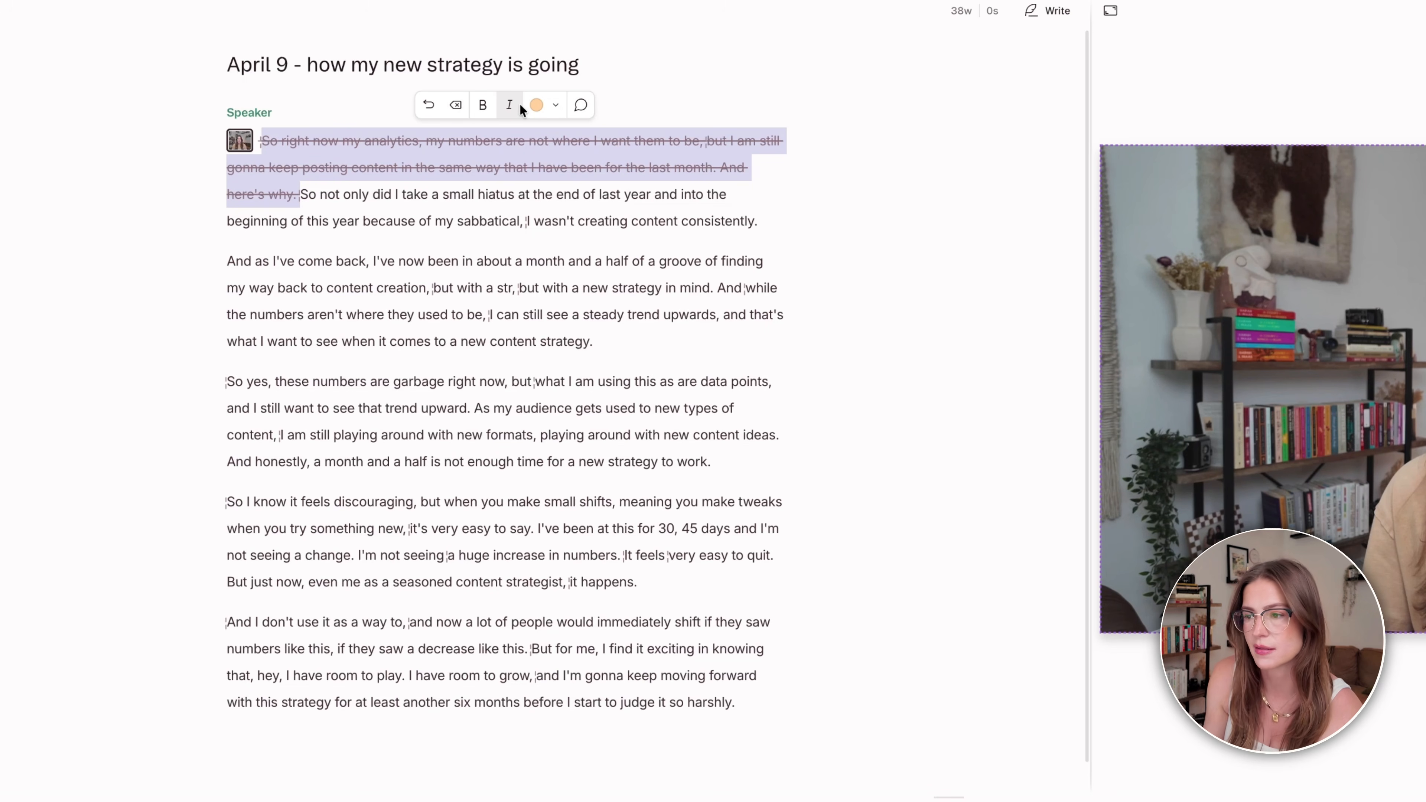
pyautogui.click(454, 105)
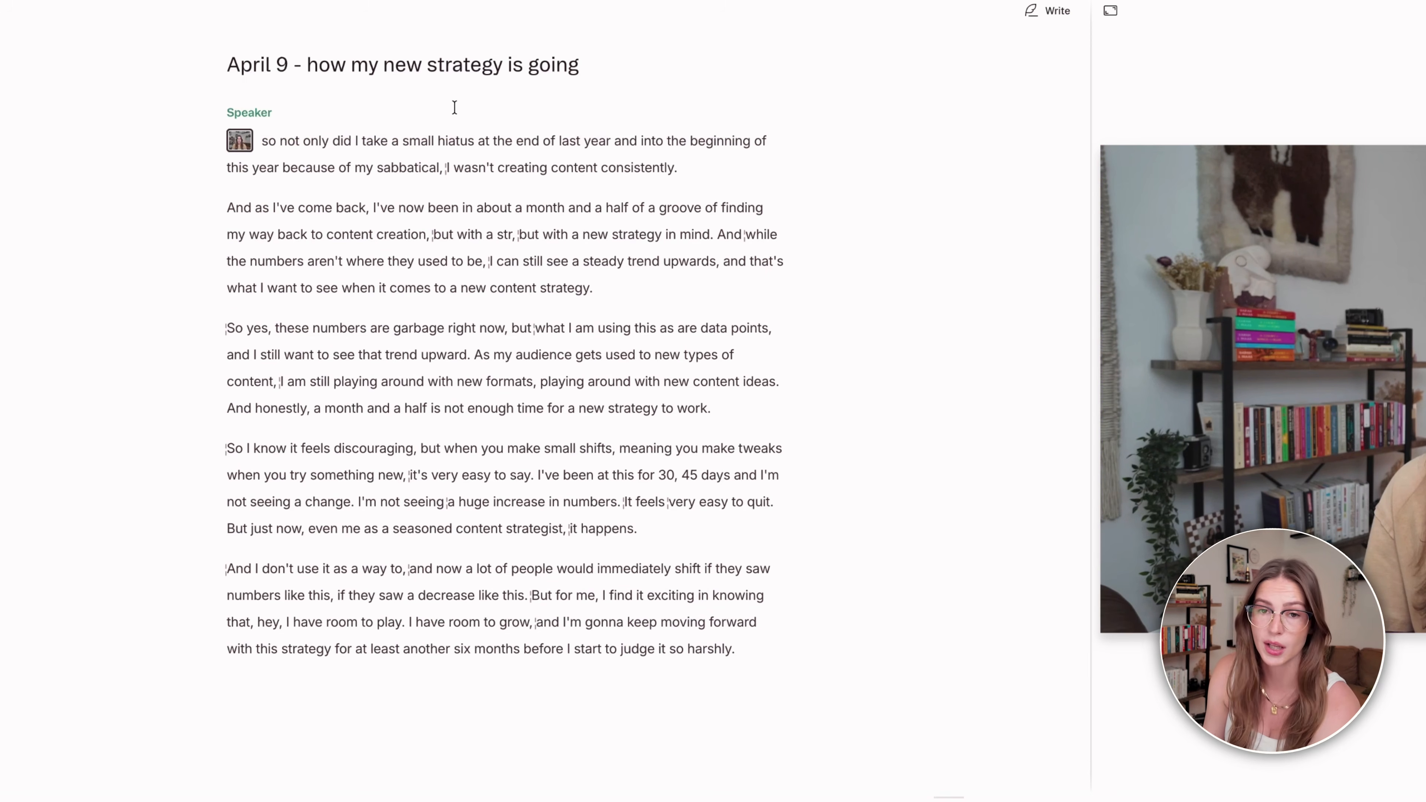
# Merge the second and third script paragraphs into the first one
pyautogui.click(227, 207)
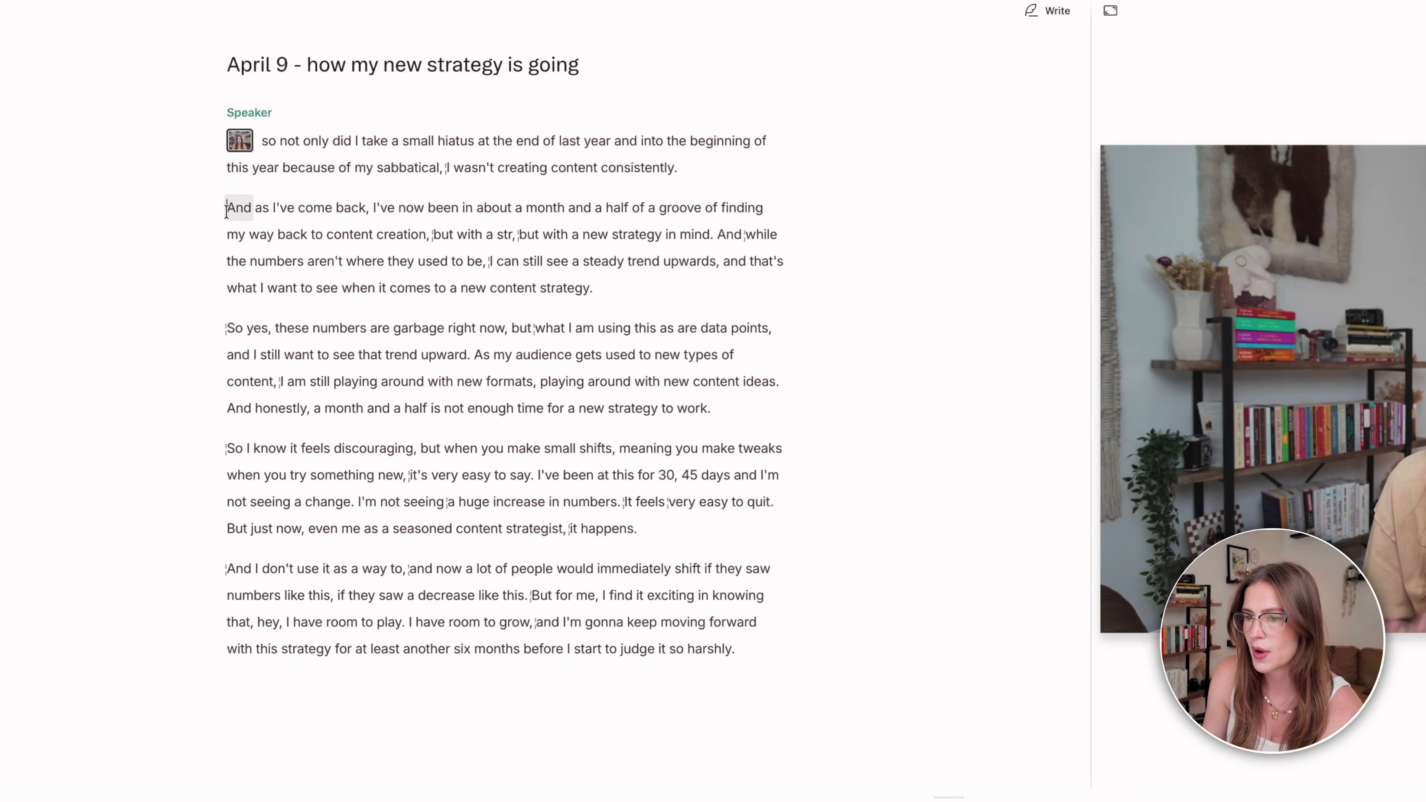
pyautogui.press('BackSpace')
pyautogui.click(227, 316)
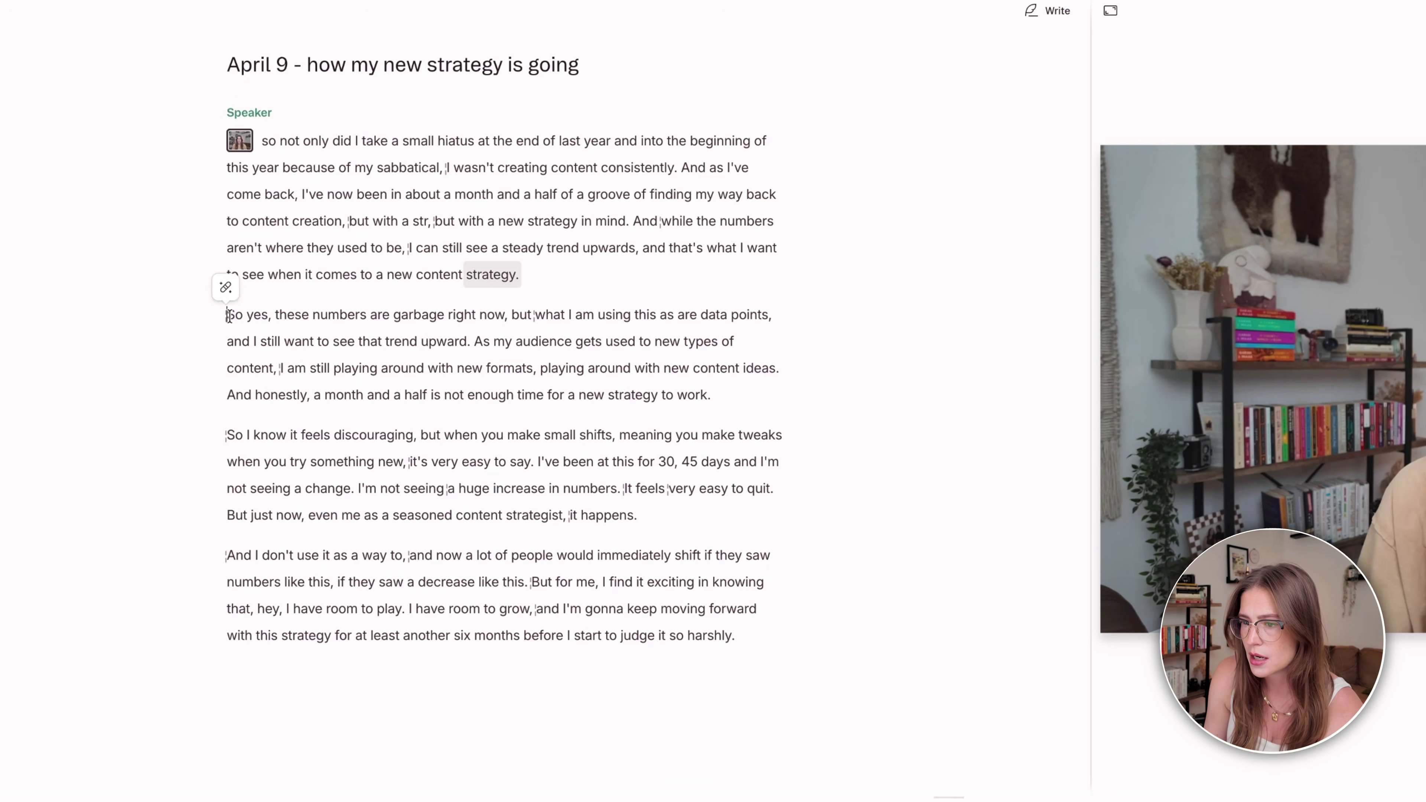
pyautogui.press('BackSpace')
# Delete the sentence beginning "And honestly, a month and a half" and merge the two remaining paragraphs into the first
pyautogui.moveTo(522, 354); pyautogui.dragTo(473, 382)
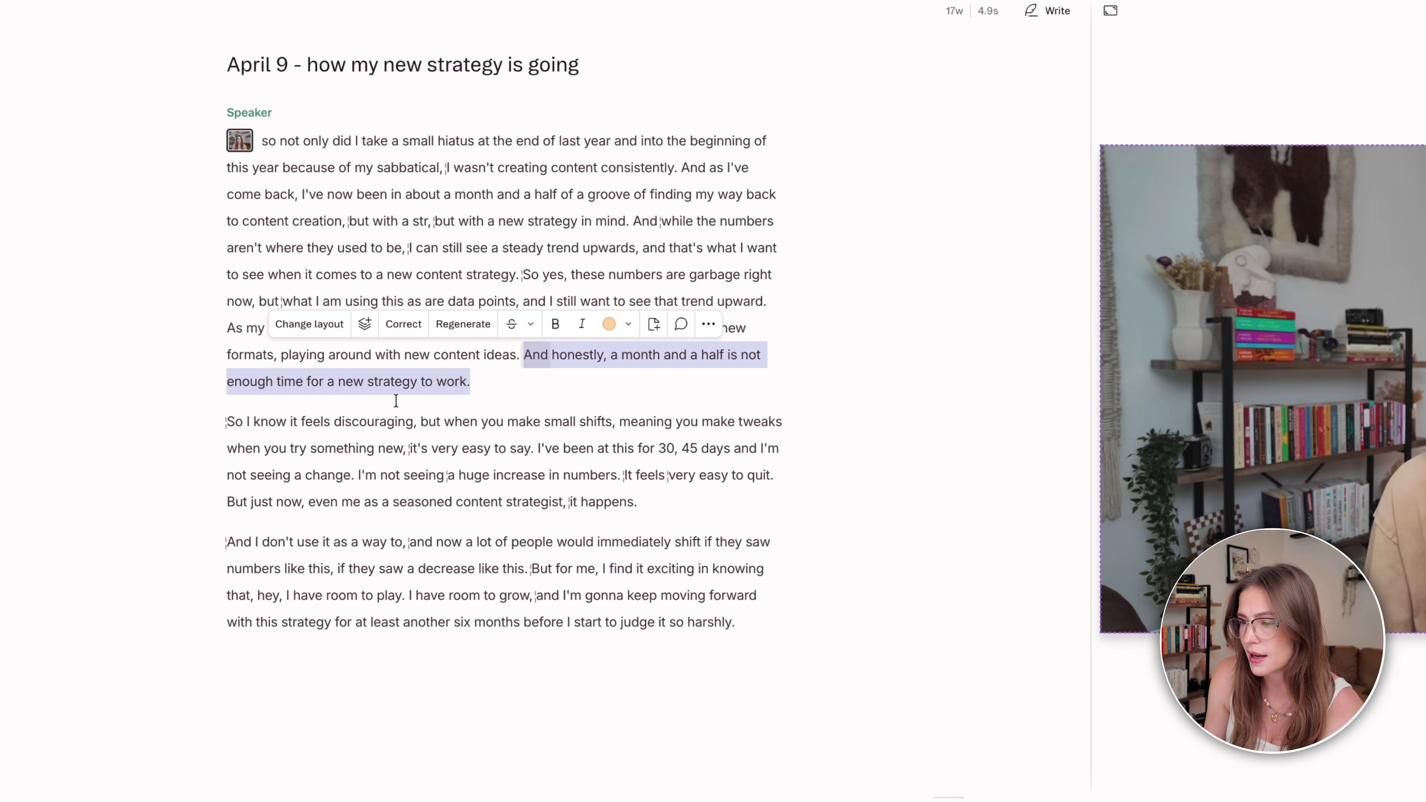
pyautogui.press('BackSpace')
pyautogui.click(227, 395)
pyautogui.press('BackSpace')
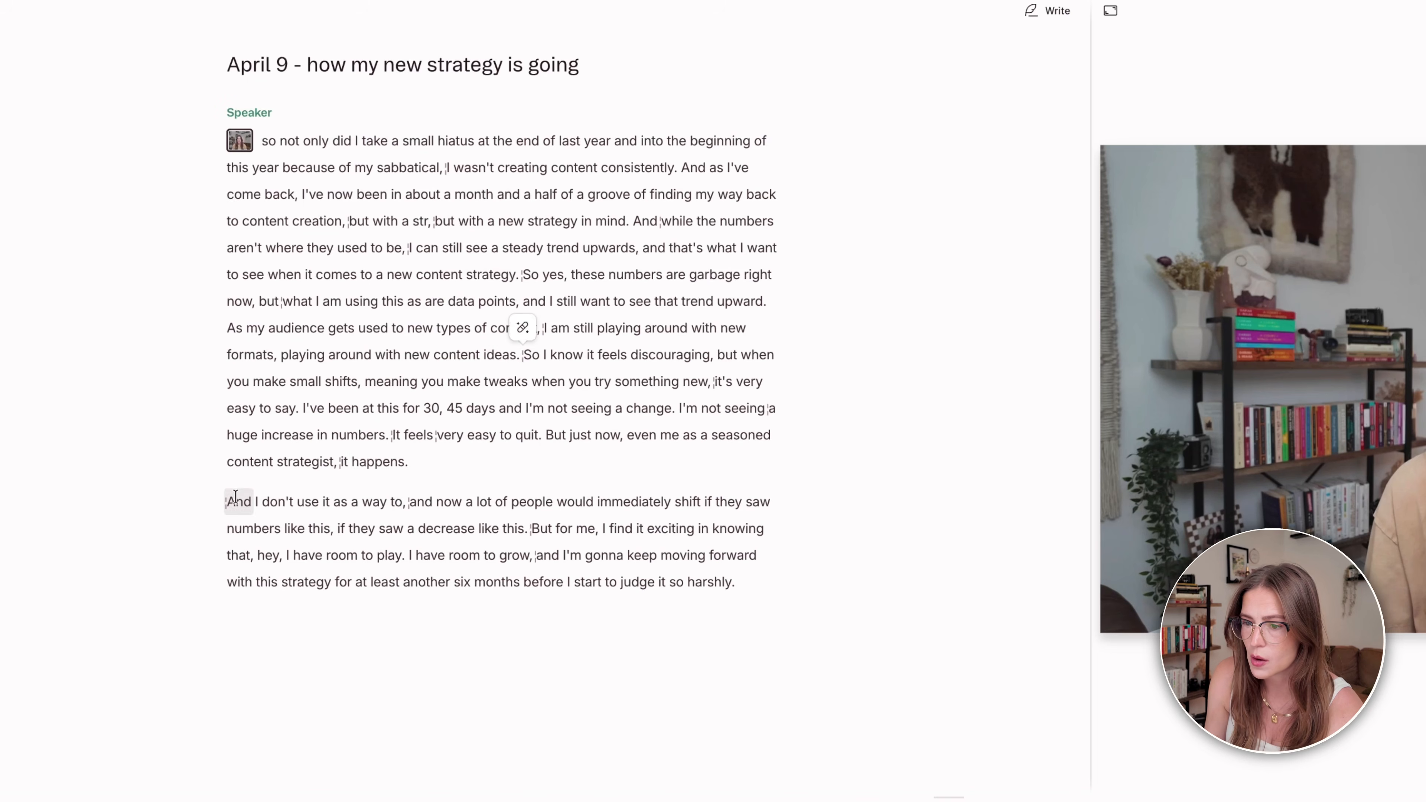
pyautogui.click(227, 502)
pyautogui.press('BackSpace')
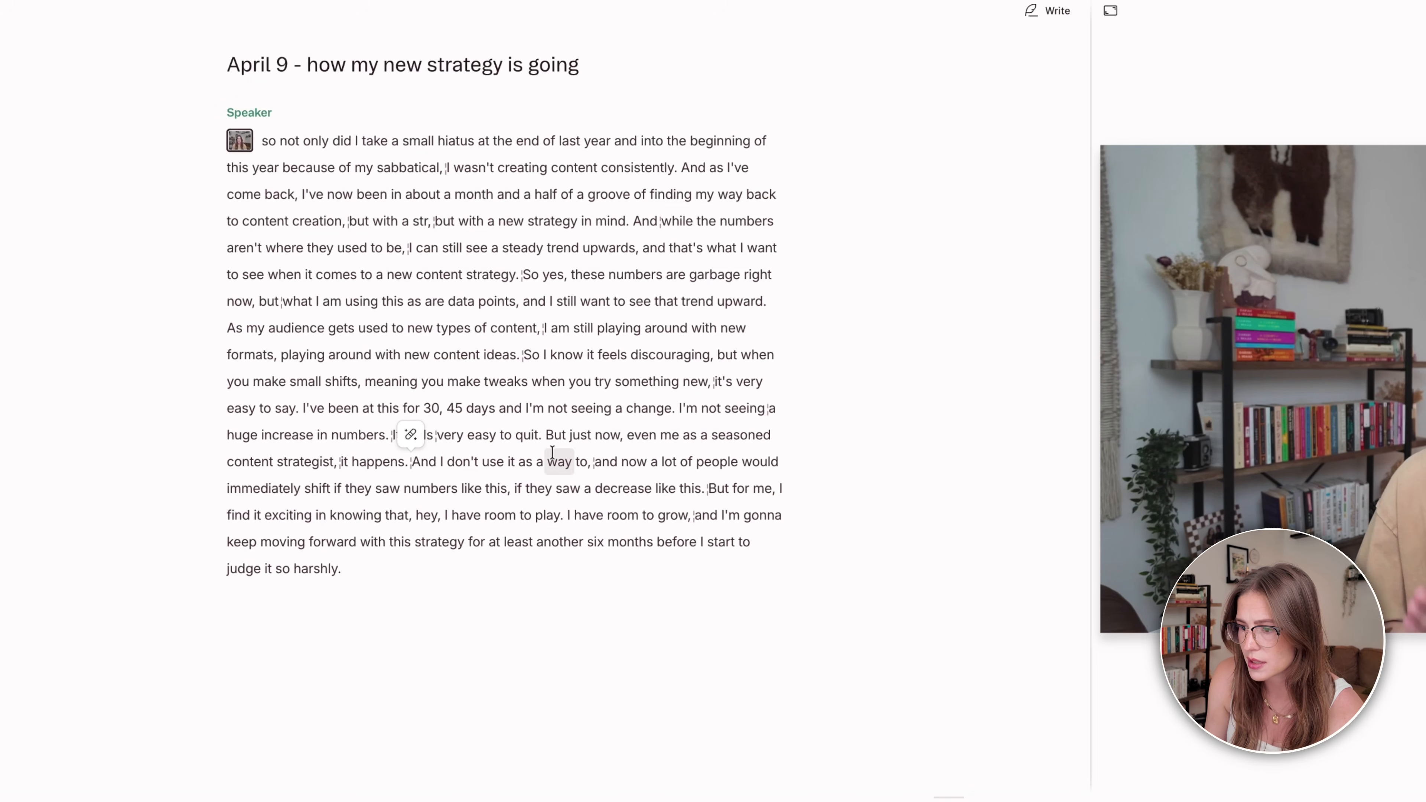
# Delete the script passage from "And I don't use it as a way to" through "if they saw numbers like this."
pyautogui.moveTo(415, 462); pyautogui.dragTo(507, 486)
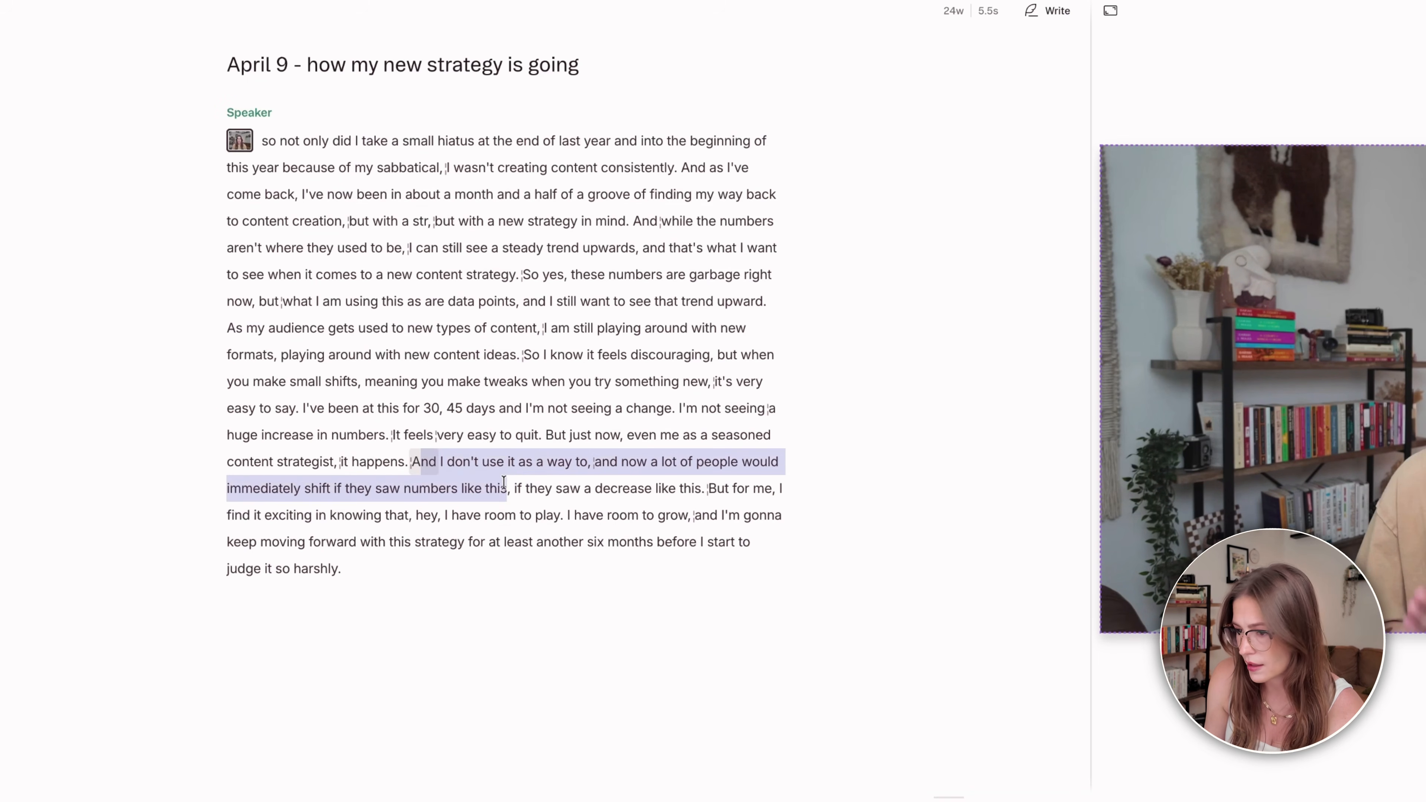
pyautogui.press('BackSpace')
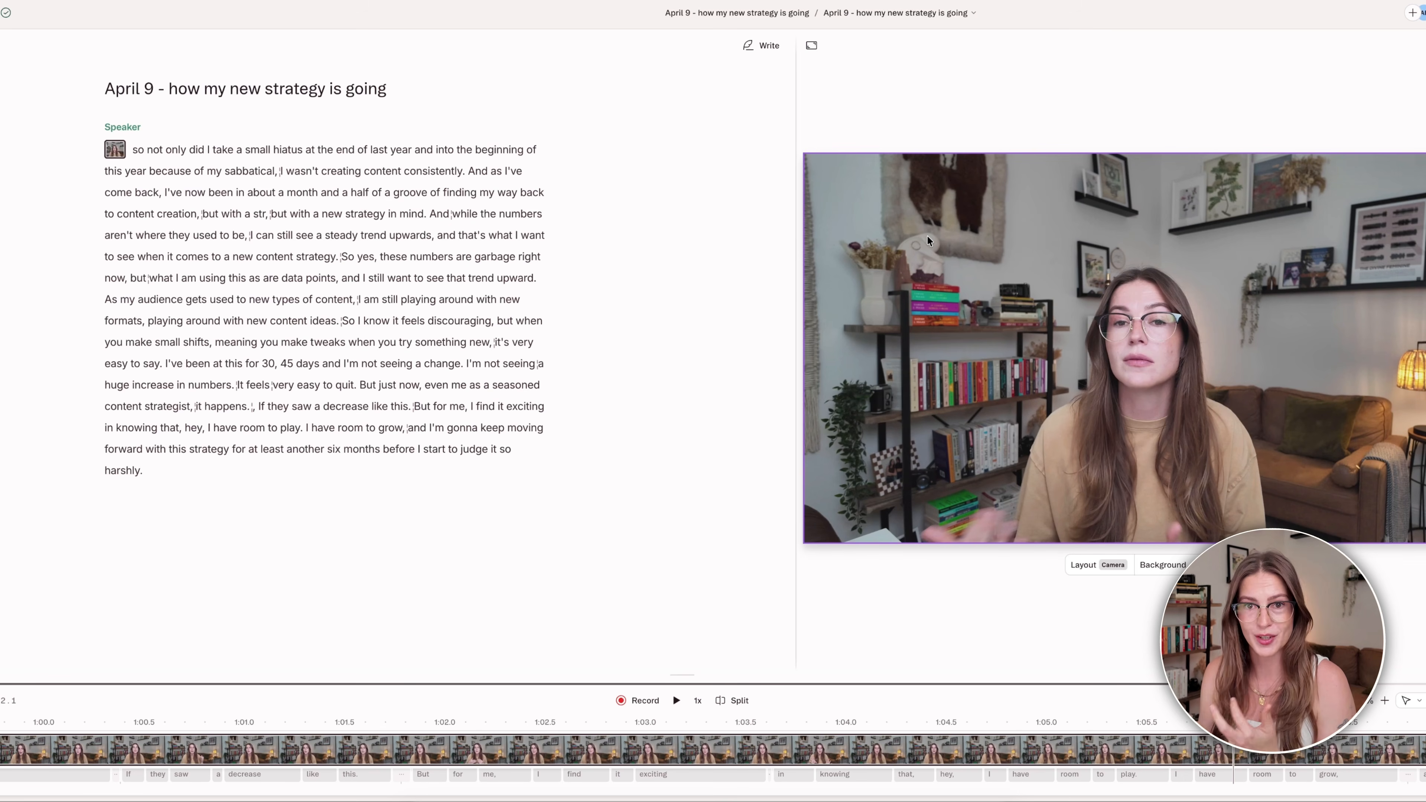
# Switch the composition to Portrait 9:16 and make the footage fill the scene with the speaker centred
pyautogui.click(811, 45)
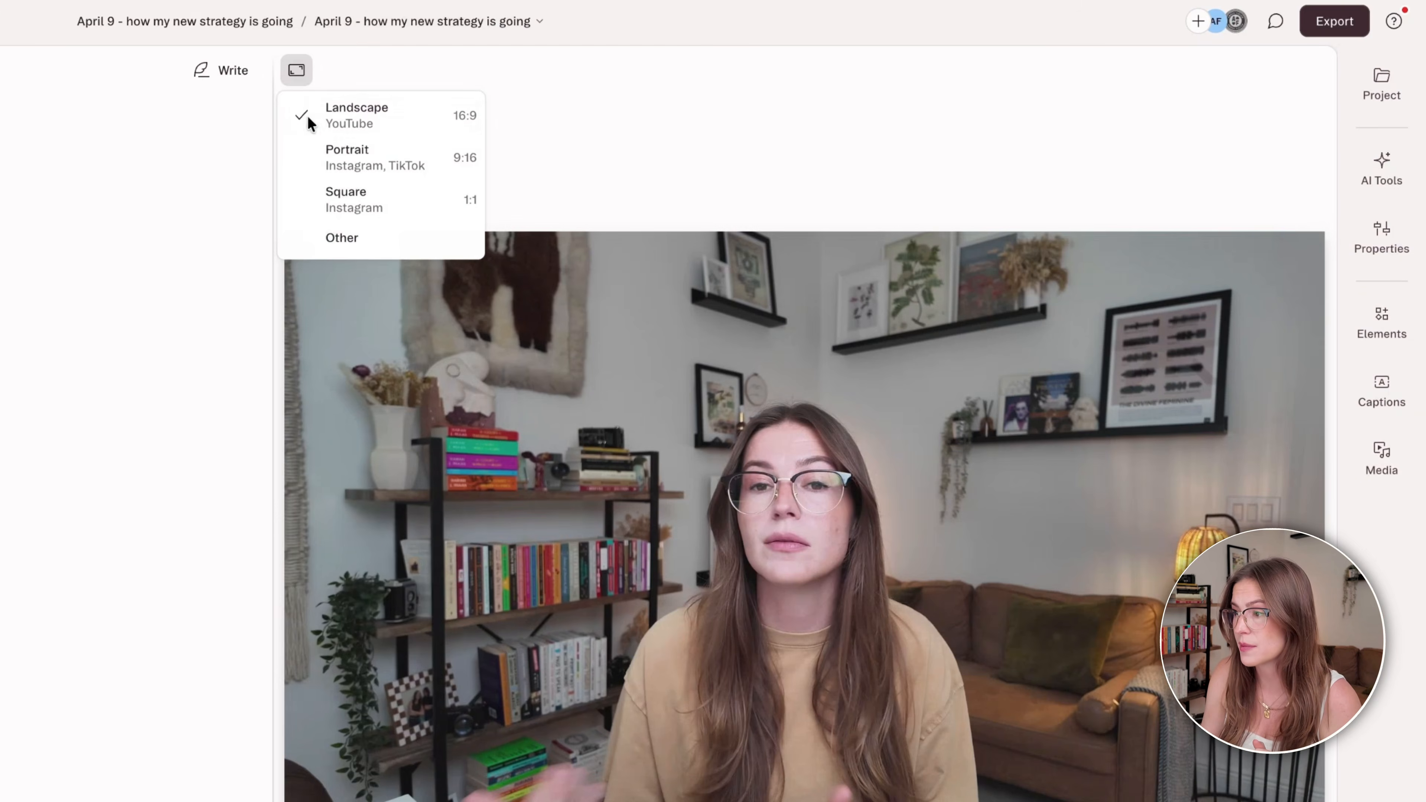
pyautogui.click(373, 164)
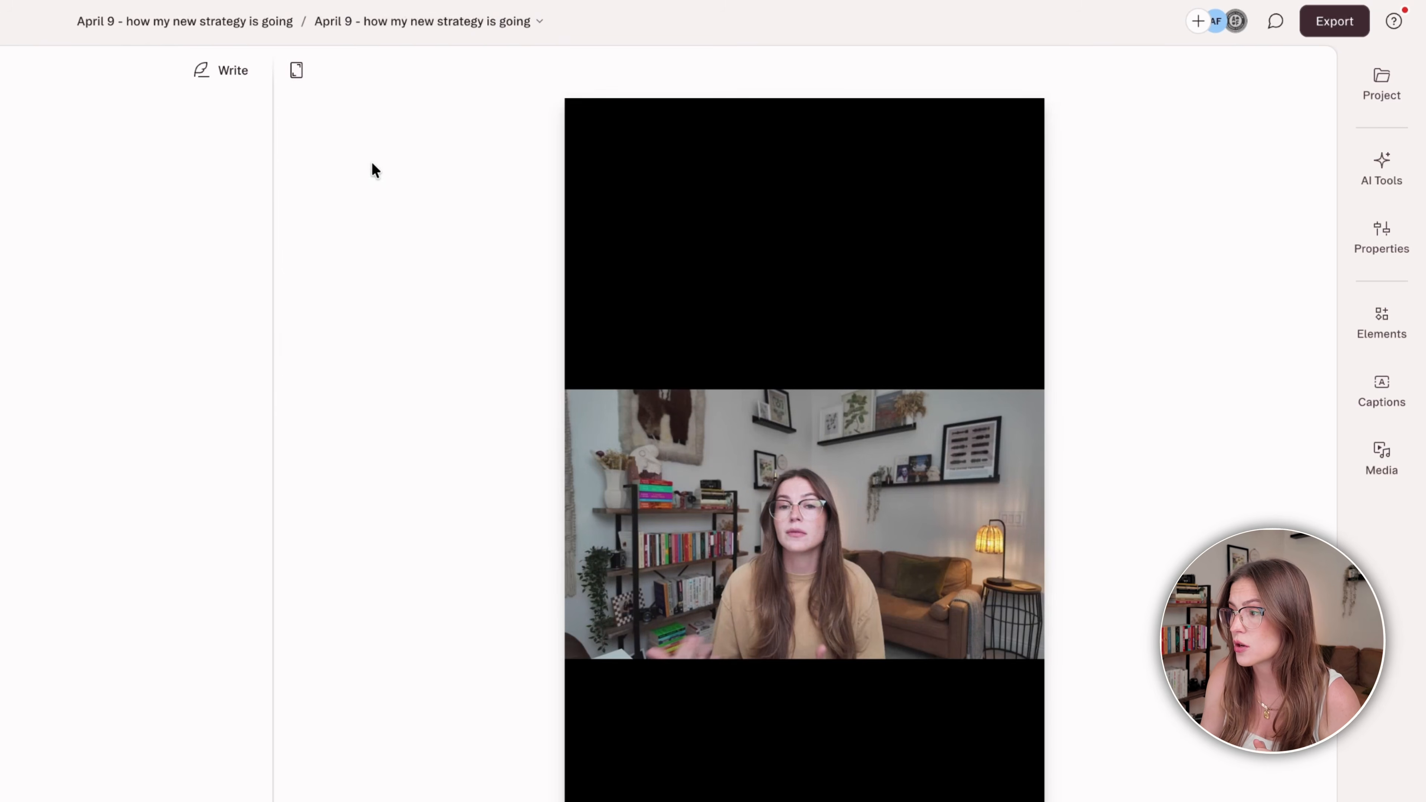
pyautogui.click(754, 428)
pyautogui.click(626, 362)
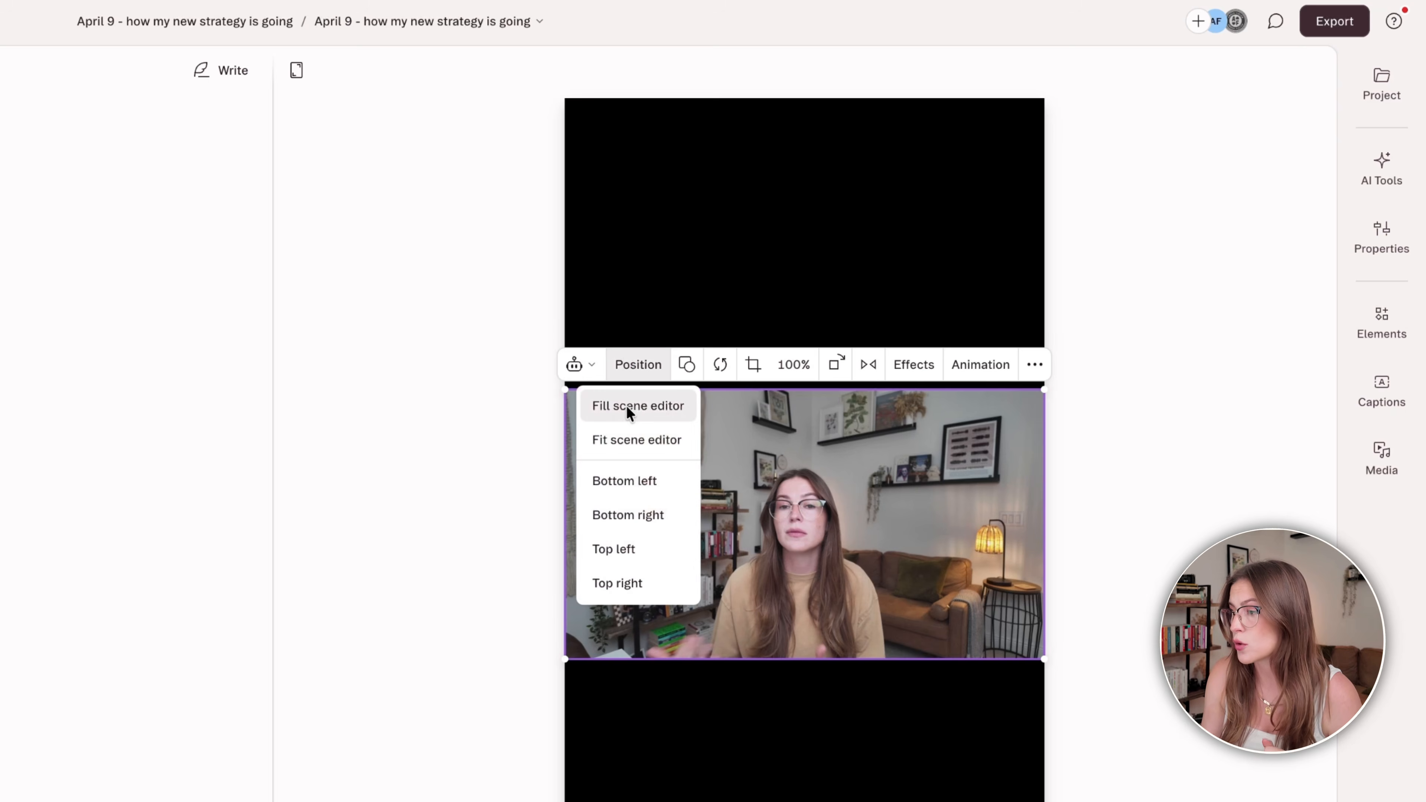
pyautogui.click(630, 405)
pyautogui.doubleClick(860, 494)
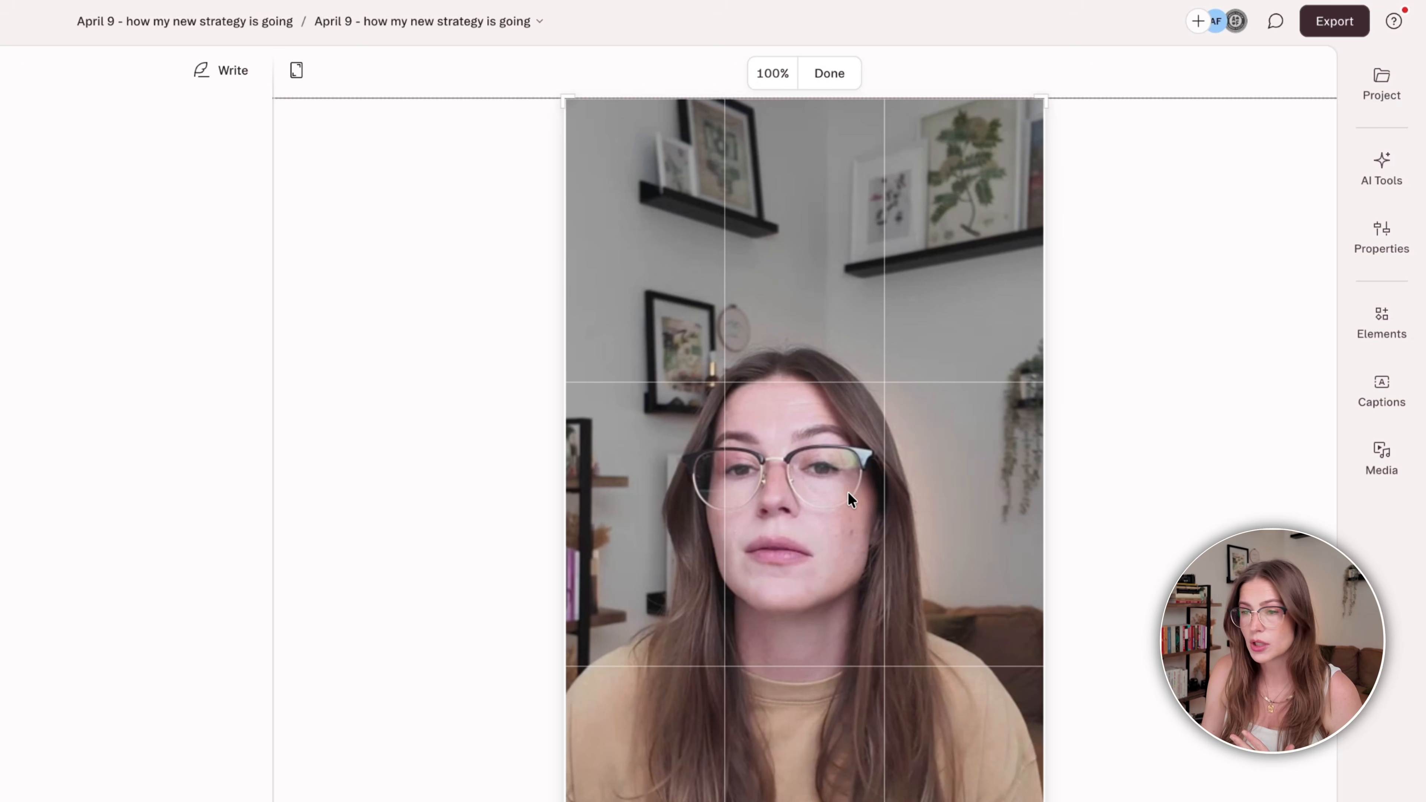
pyautogui.click(831, 83)
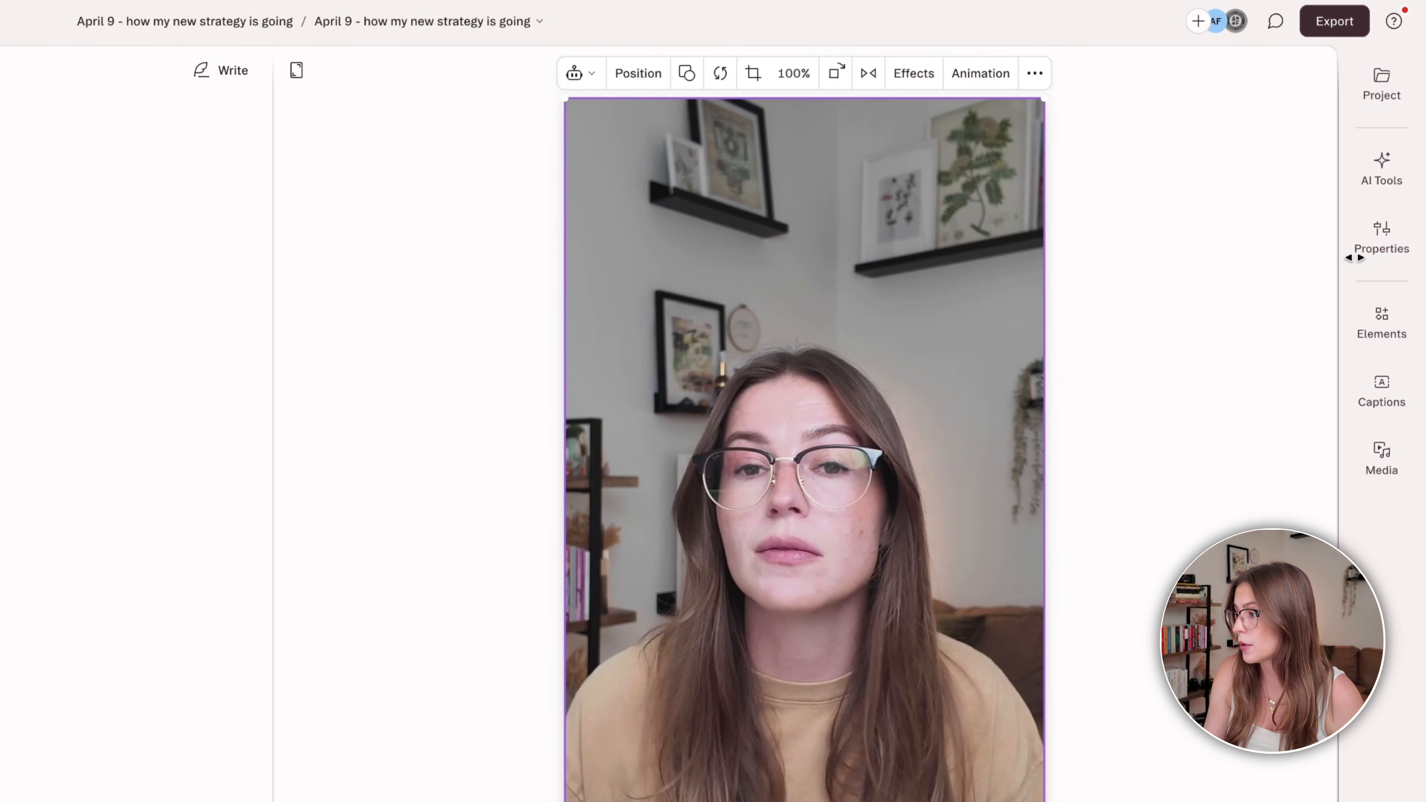
# Open the clip's properties and its detailed color adjustment settings
pyautogui.click(1368, 243)
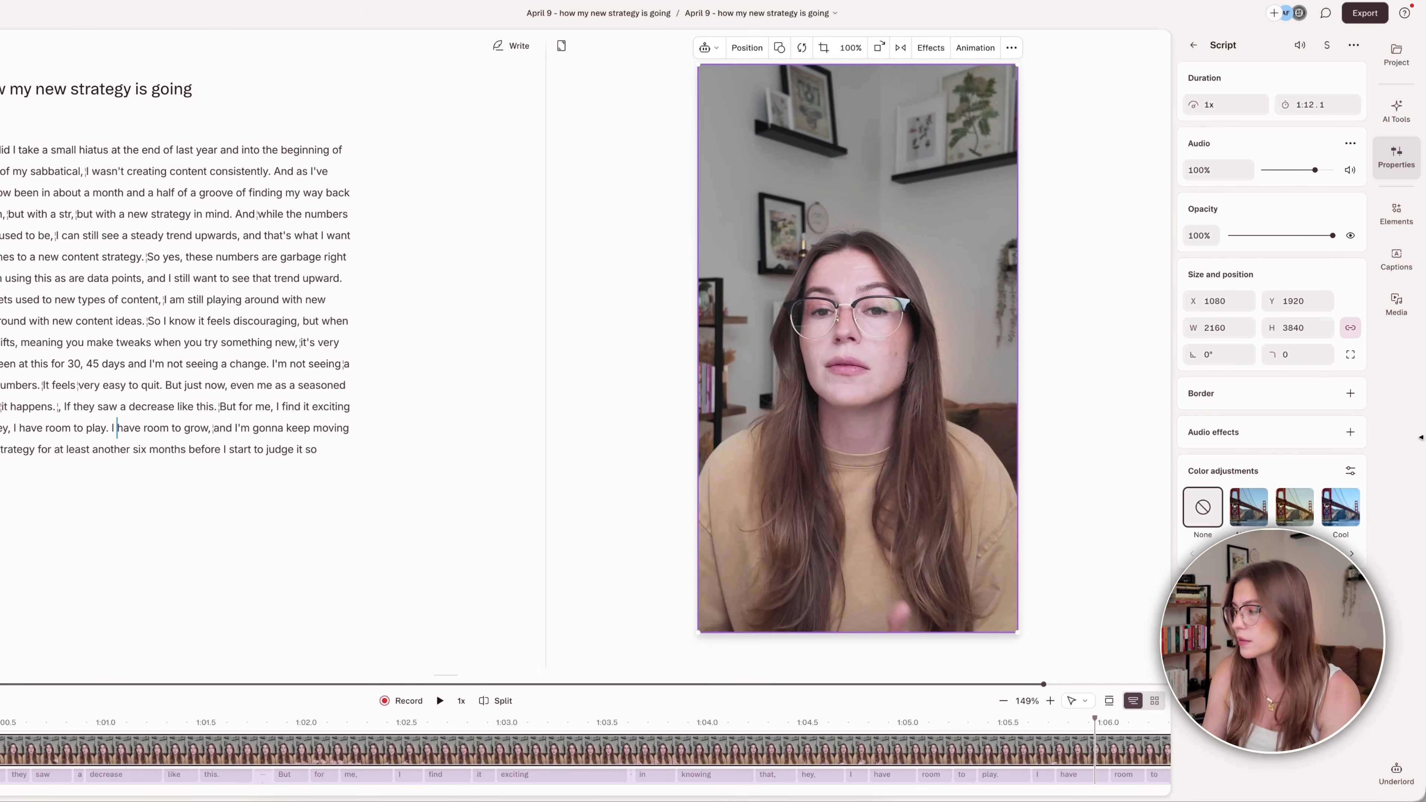
pyautogui.click(1350, 471)
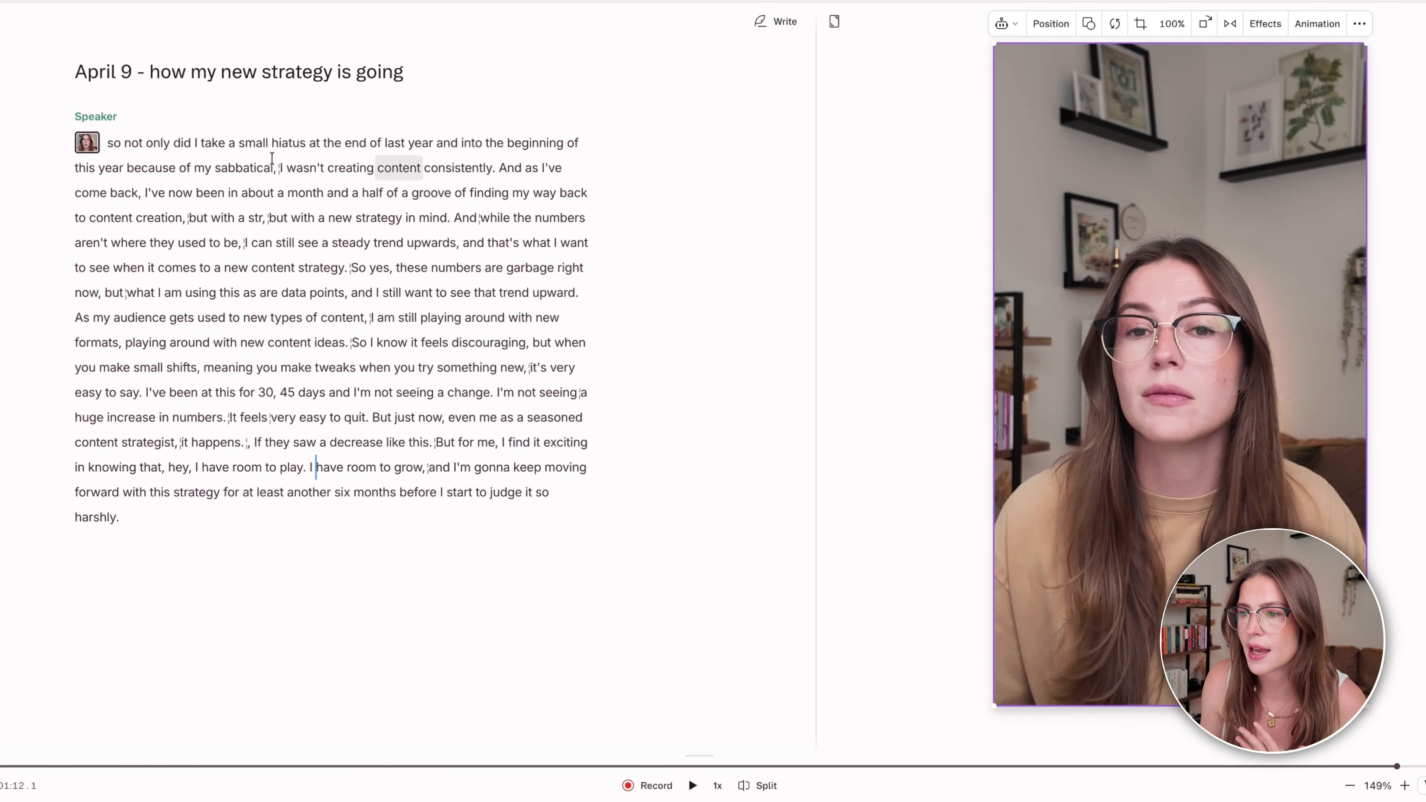
# Start a new paragraph and scene at "And as I've come back," directly after "creating content consistently."
pyautogui.click(498, 167)
pyautogui.press('Return')
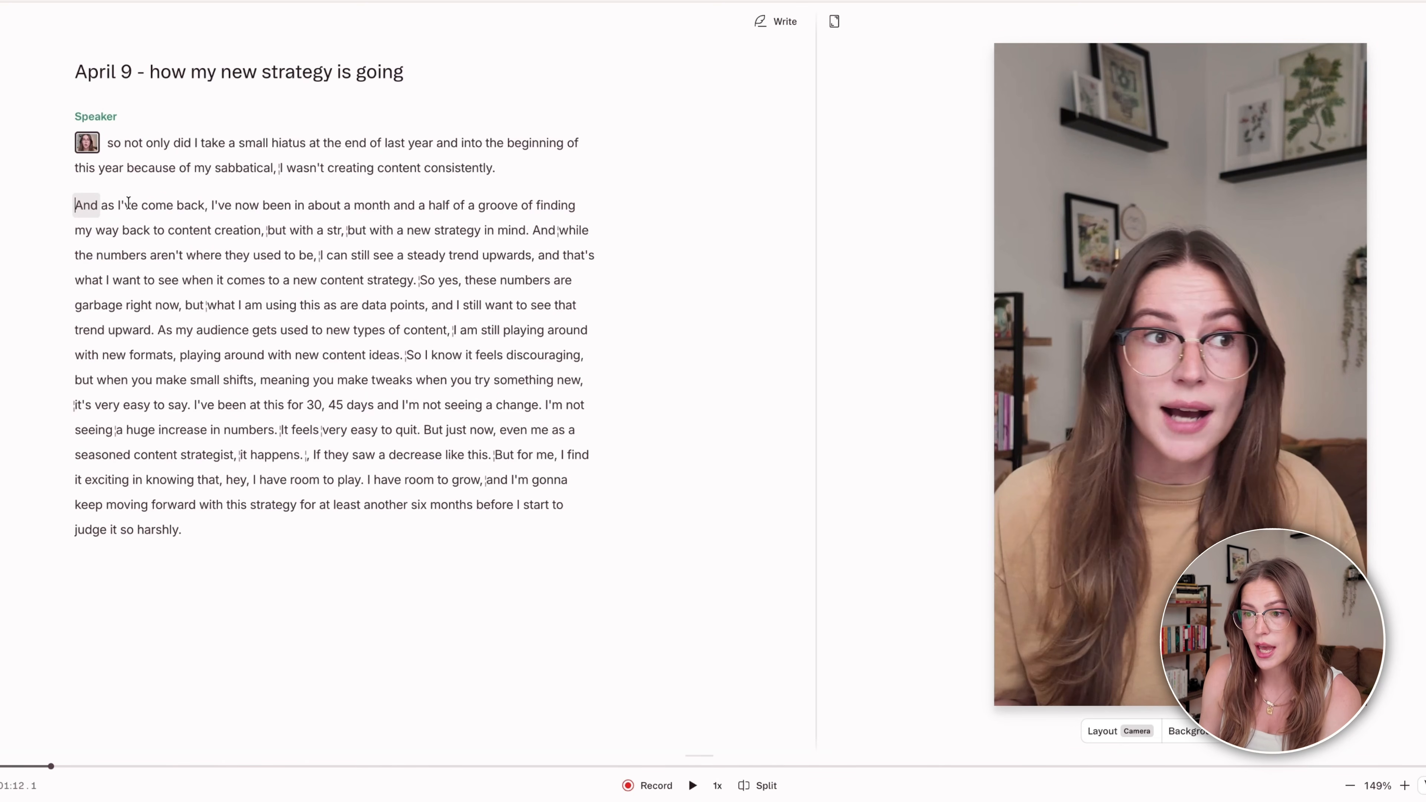
pyautogui.press('/')
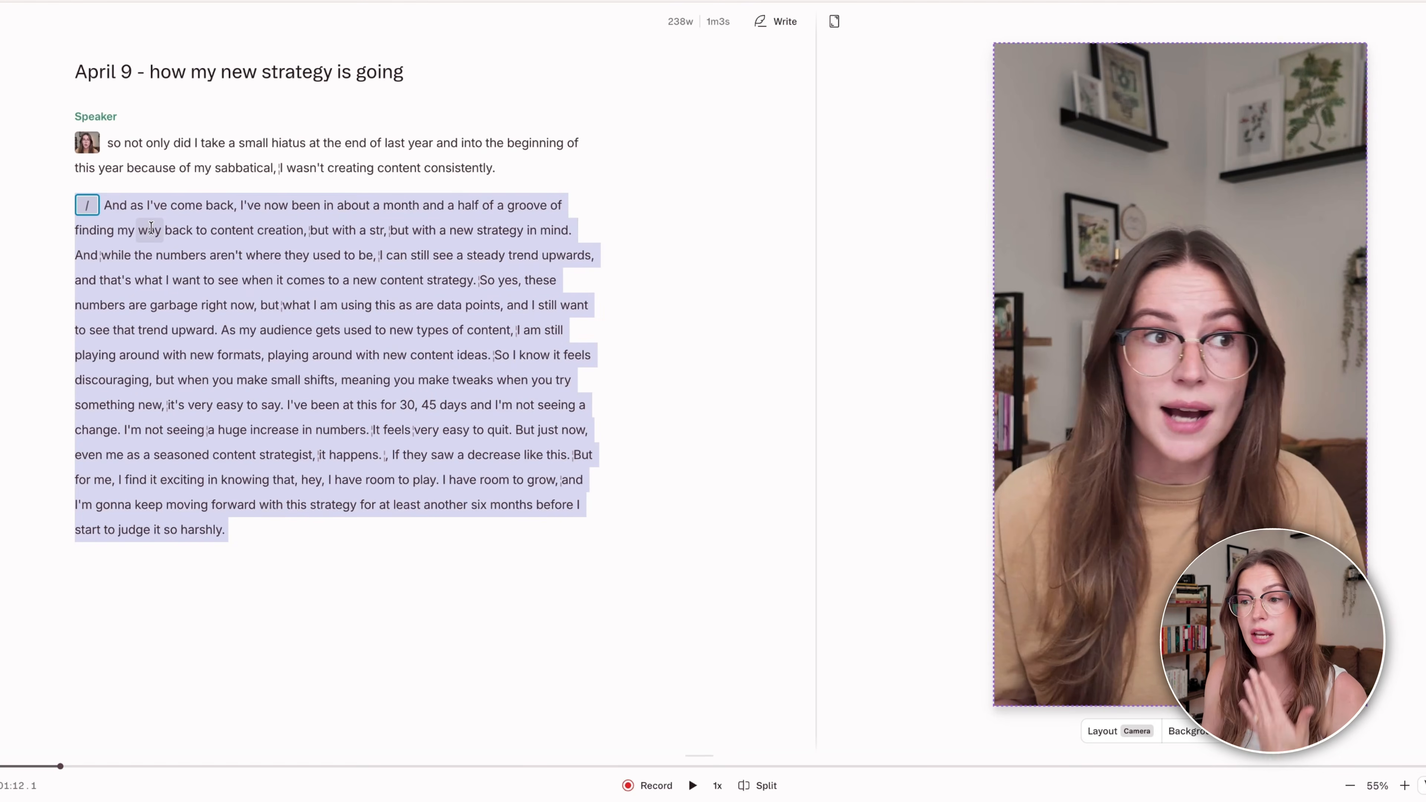
pyautogui.click(151, 227)
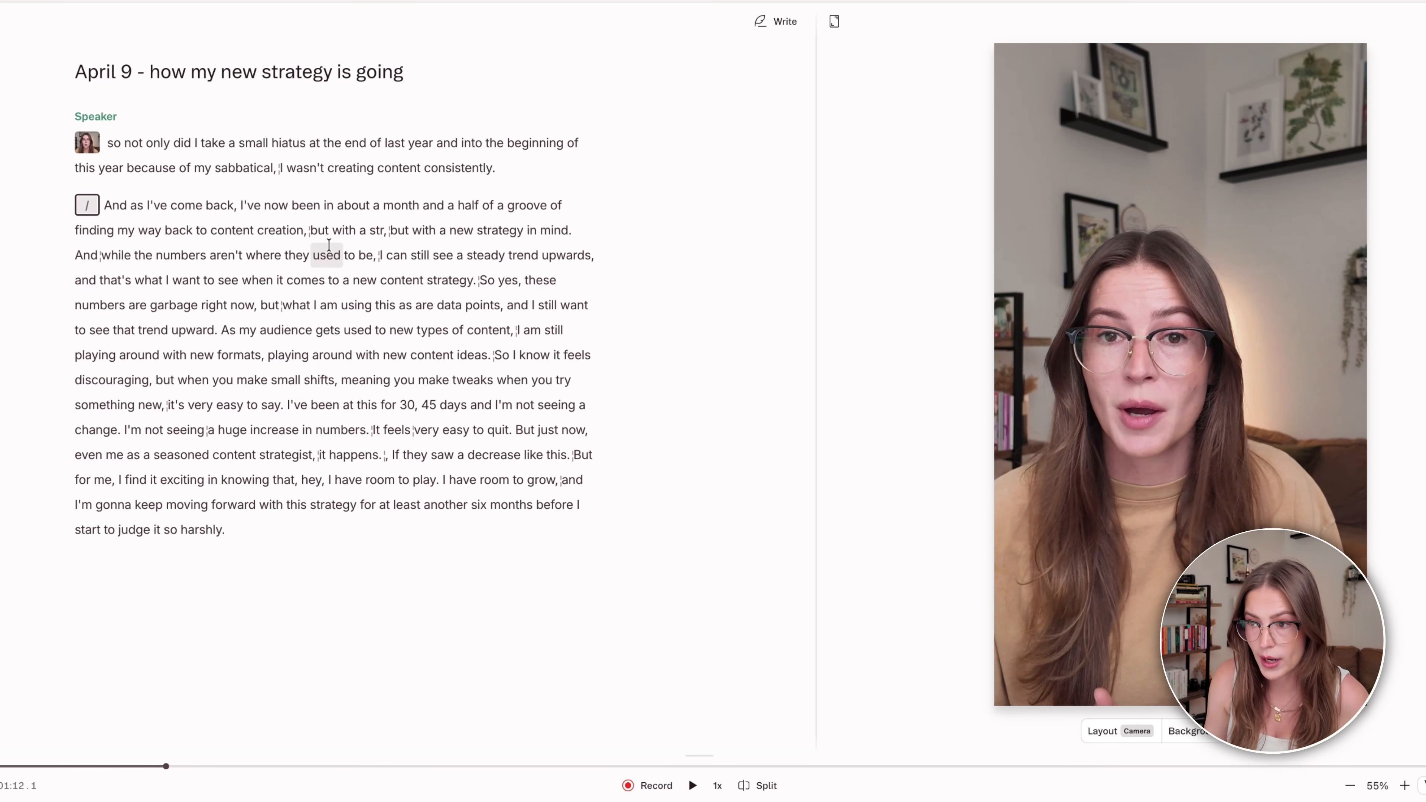
# Start new paragraphs with scene breaks at "but with a str" and at "And while the numbers aren't."
pyautogui.click(309, 230)
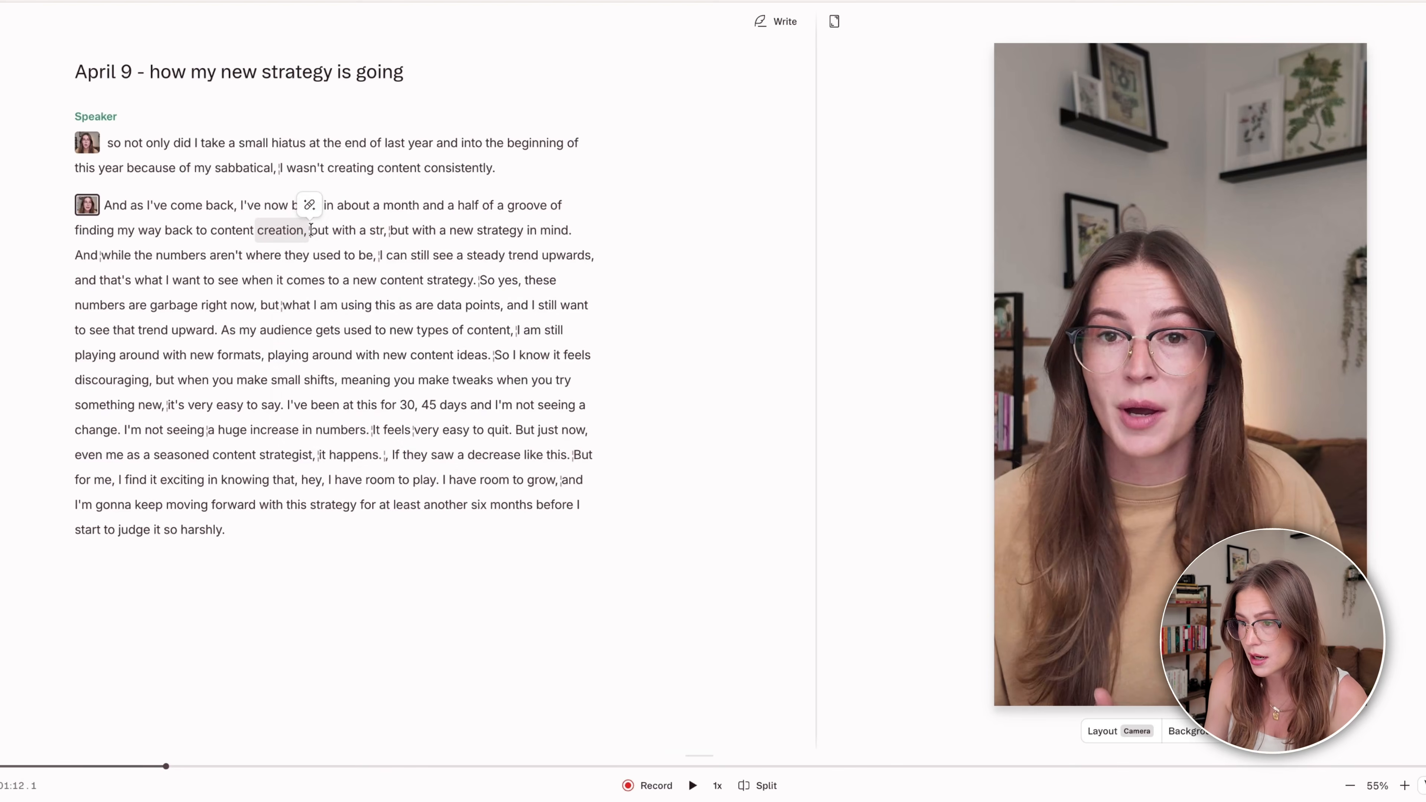
pyautogui.press('Return')
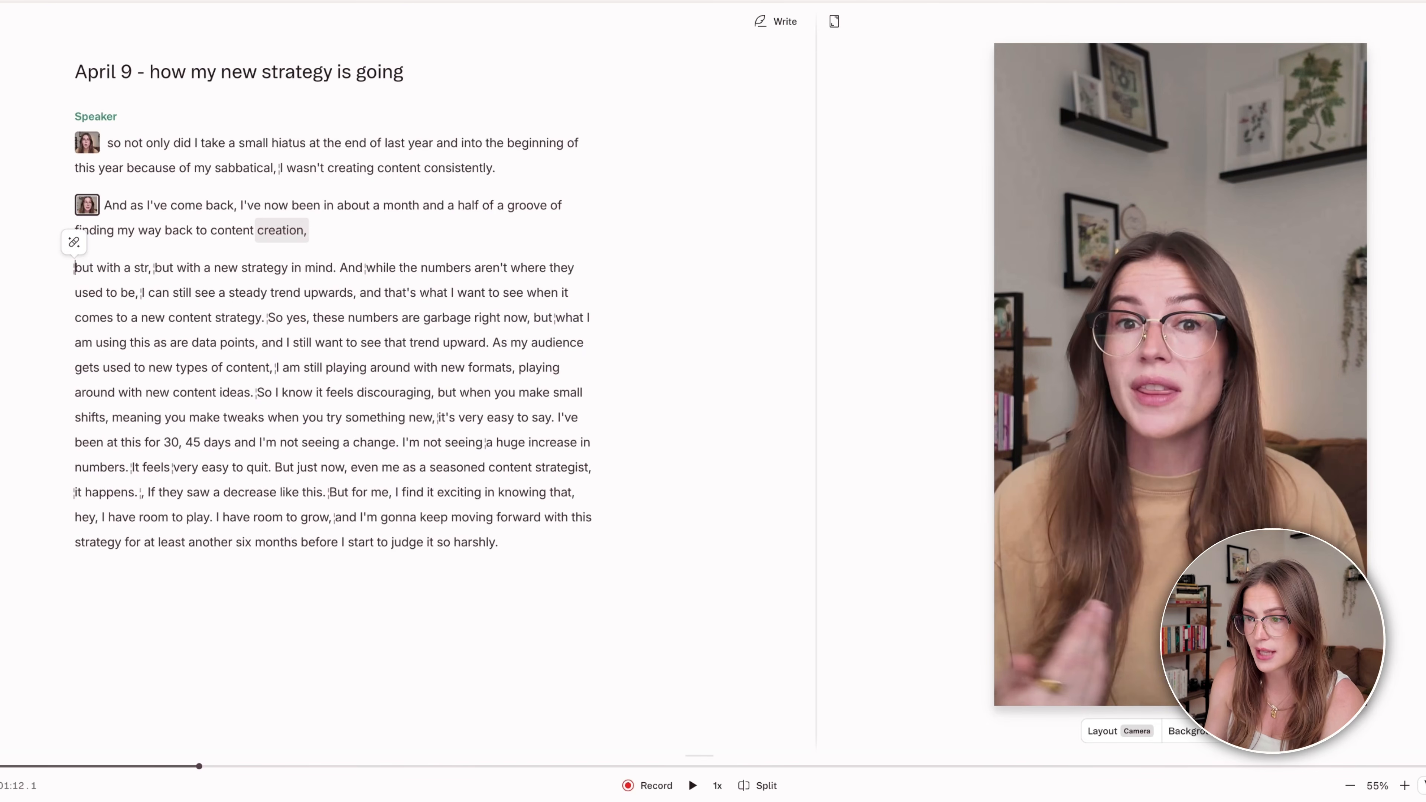
pyautogui.press('/')
pyautogui.click(370, 268)
pyautogui.press('Return')
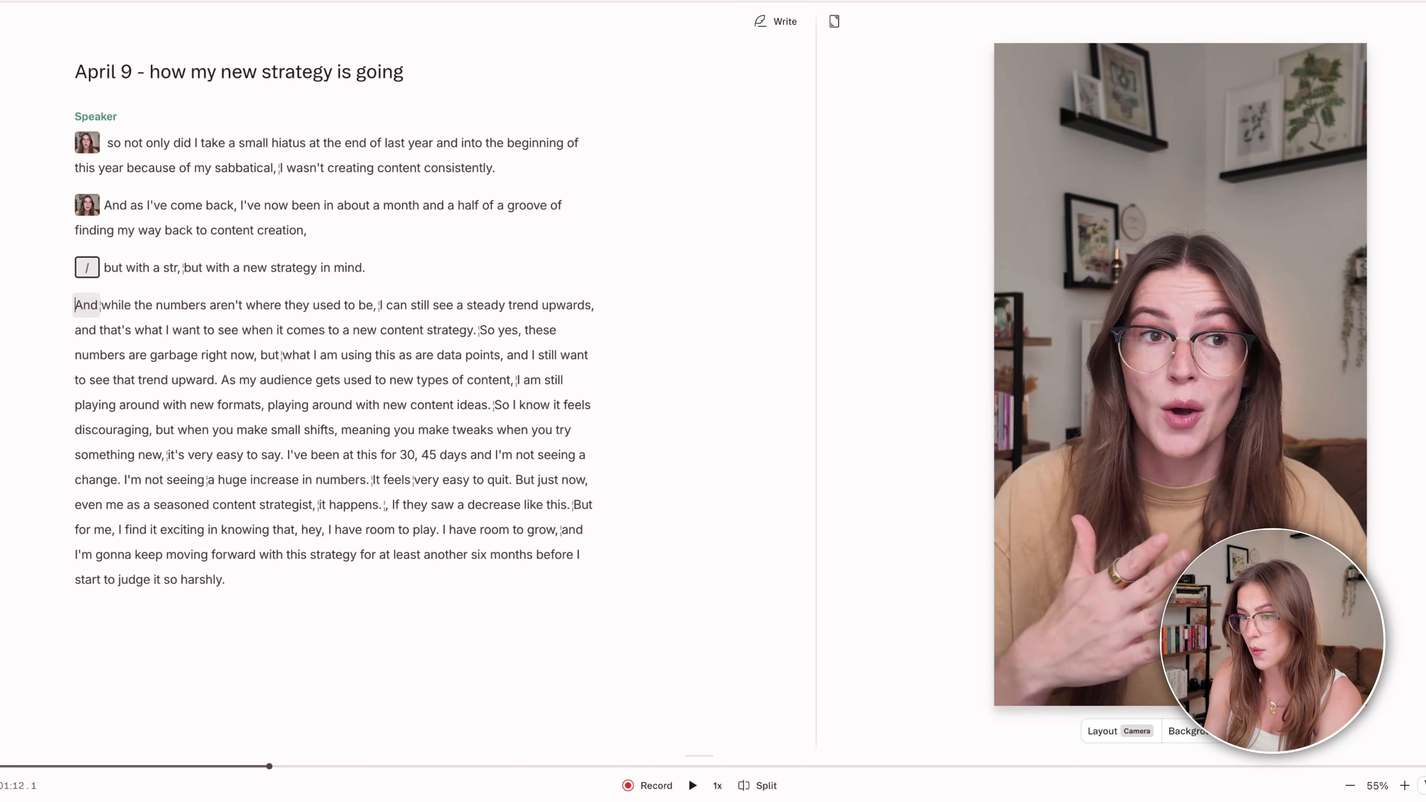
pyautogui.press('/')
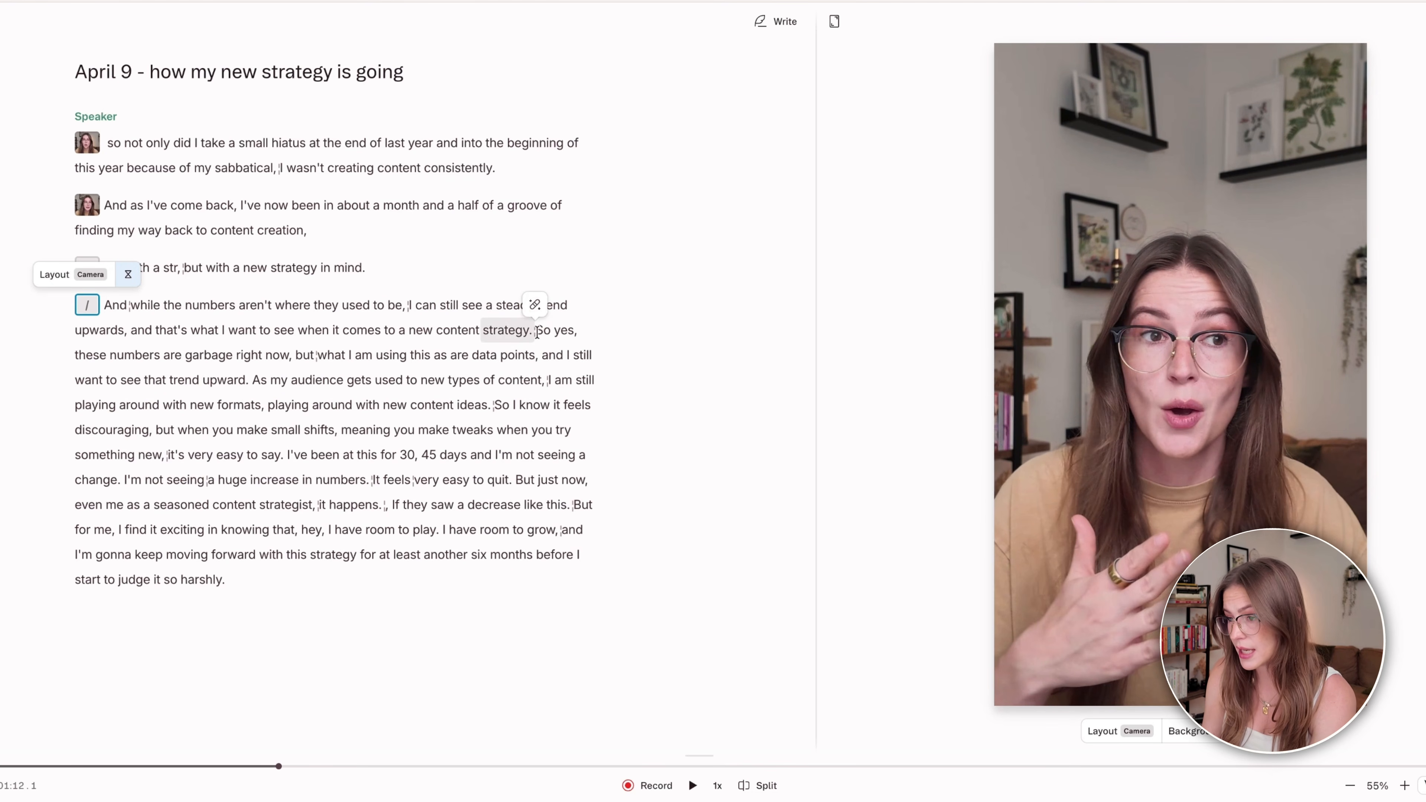
# Start a new paragraph and scene at "So yes, these numbers are garbage right now."
pyautogui.click(537, 331)
pyautogui.press('Return')
pyautogui.press('/')
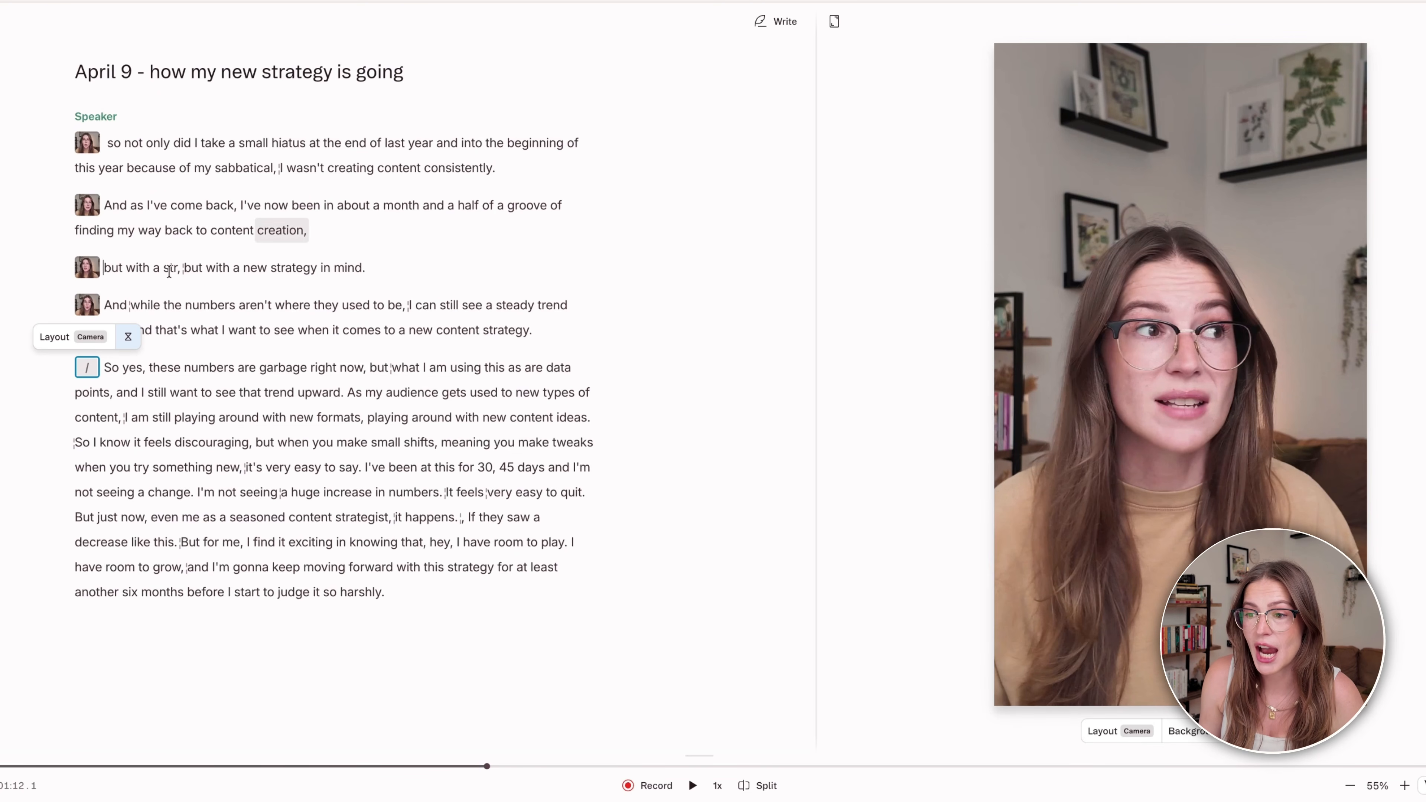
pyautogui.click(324, 269)
pyautogui.moveTo(367, 268); pyautogui.dragTo(104, 269)
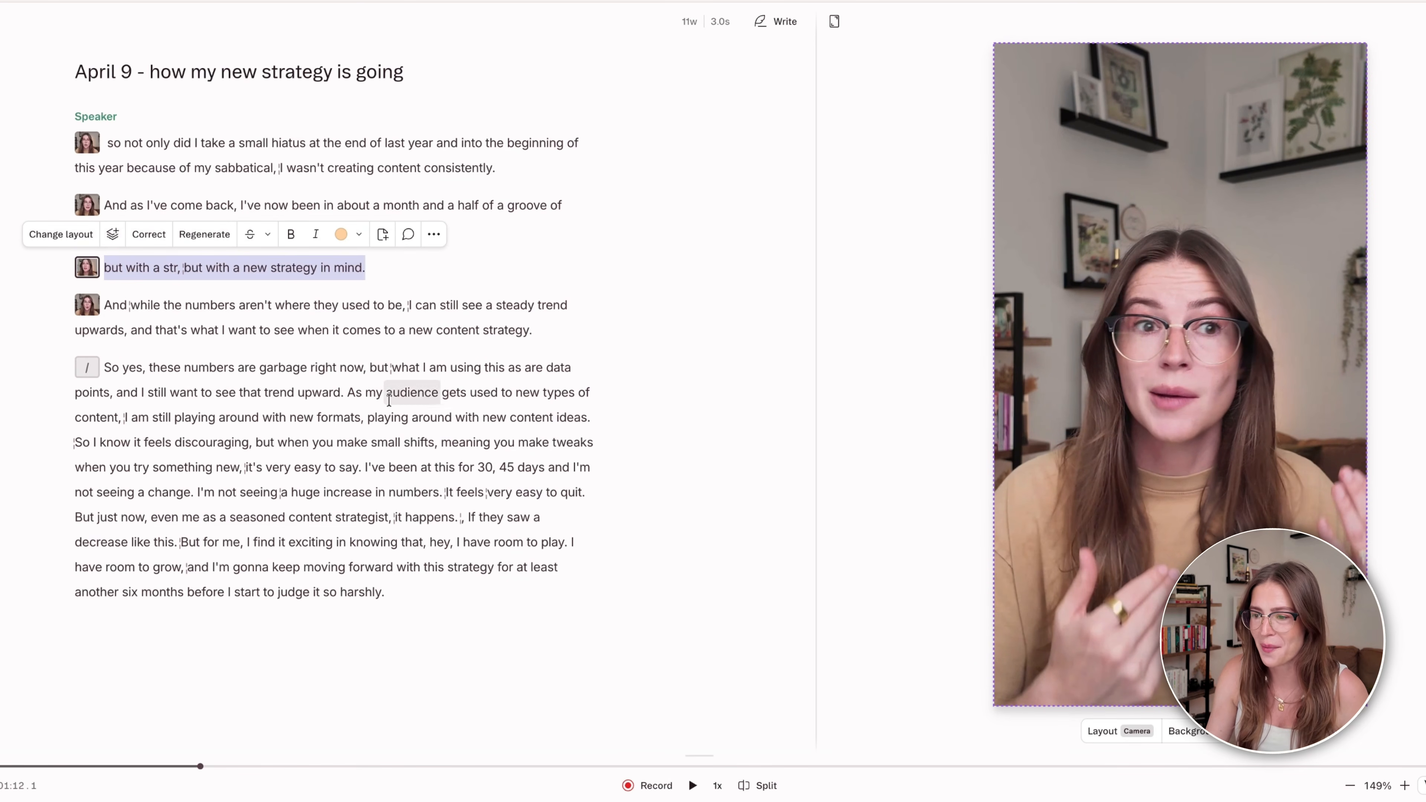
# Start new paragraphs with scene breaks at "As my audience gets used to" and at "So I know it feels discouraging."
pyautogui.click(353, 392)
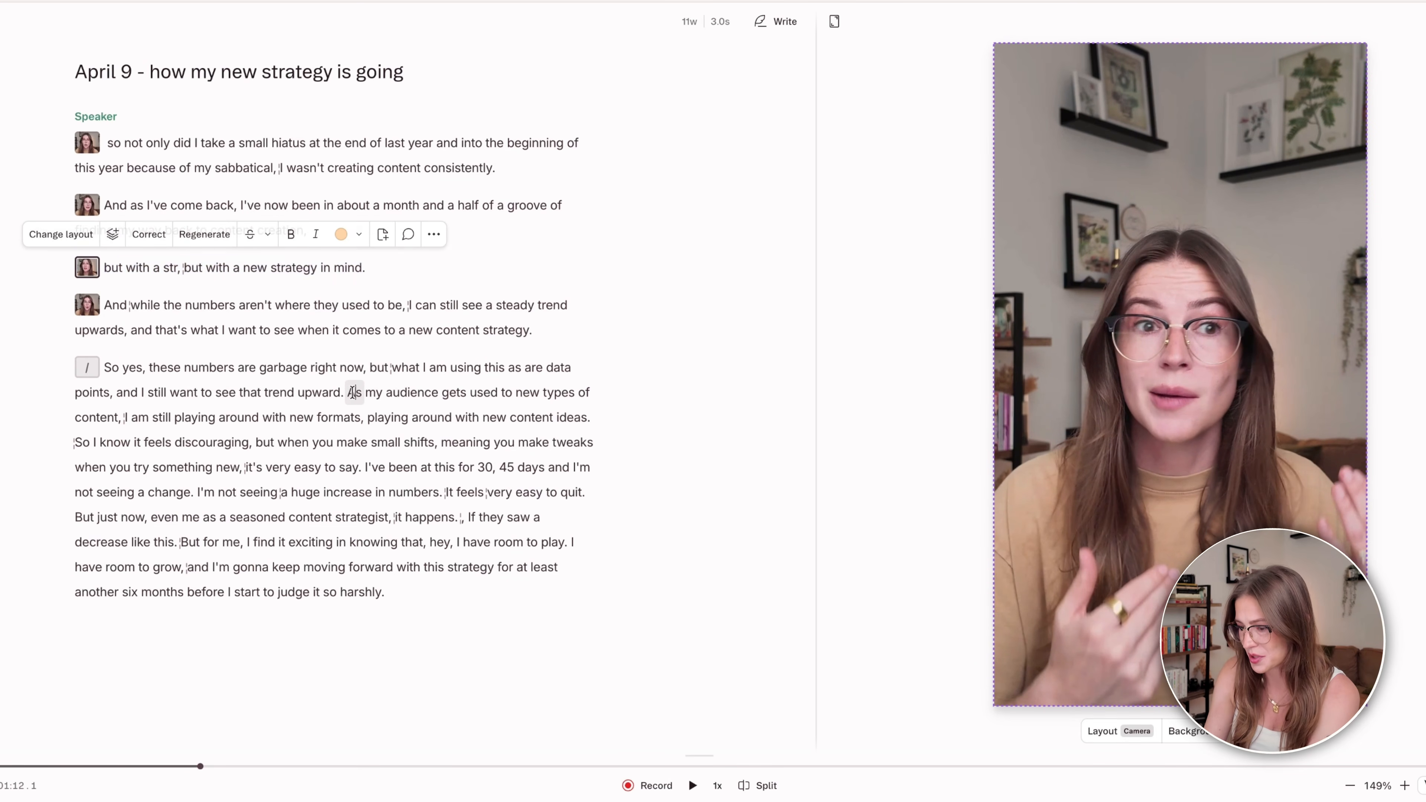
pyautogui.press('Return')
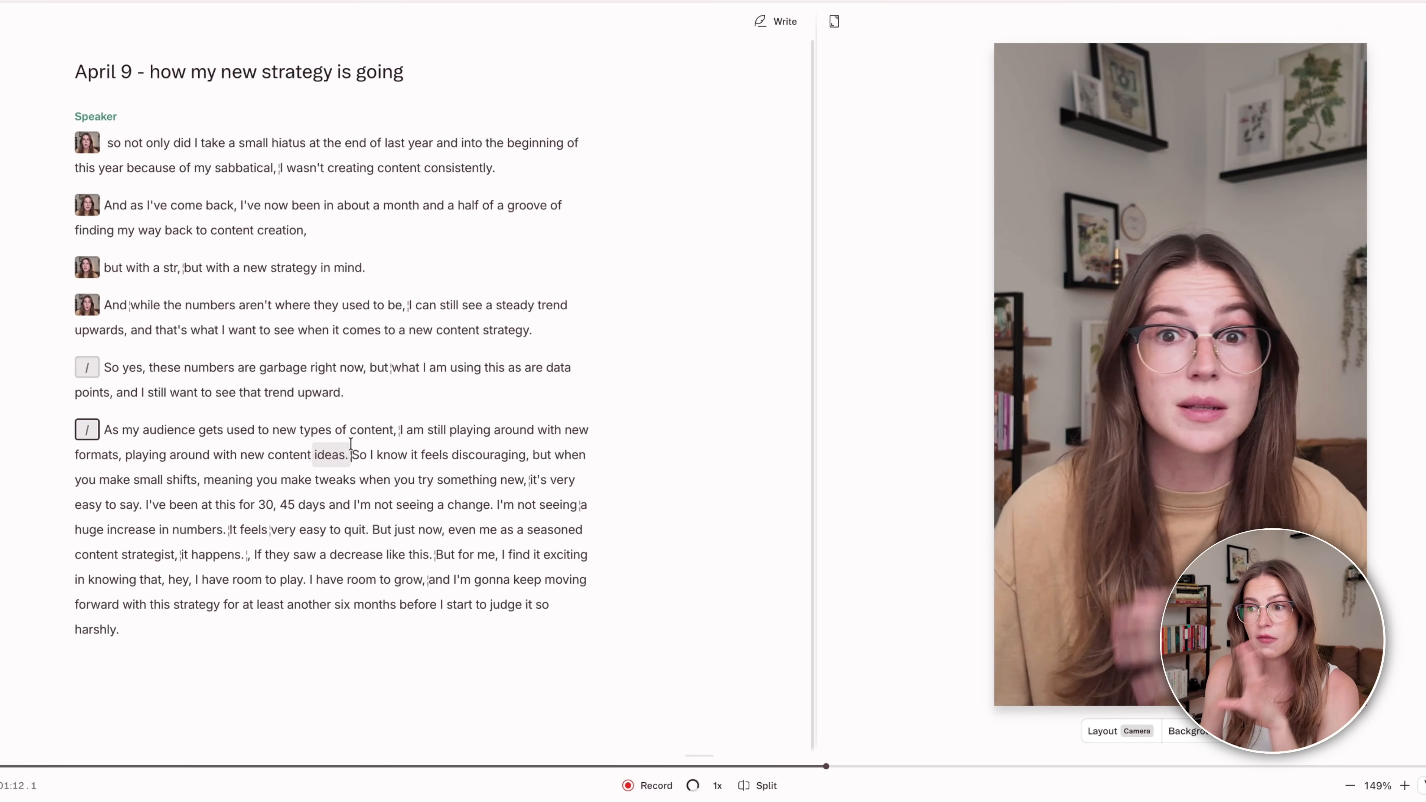
pyautogui.press('Return')
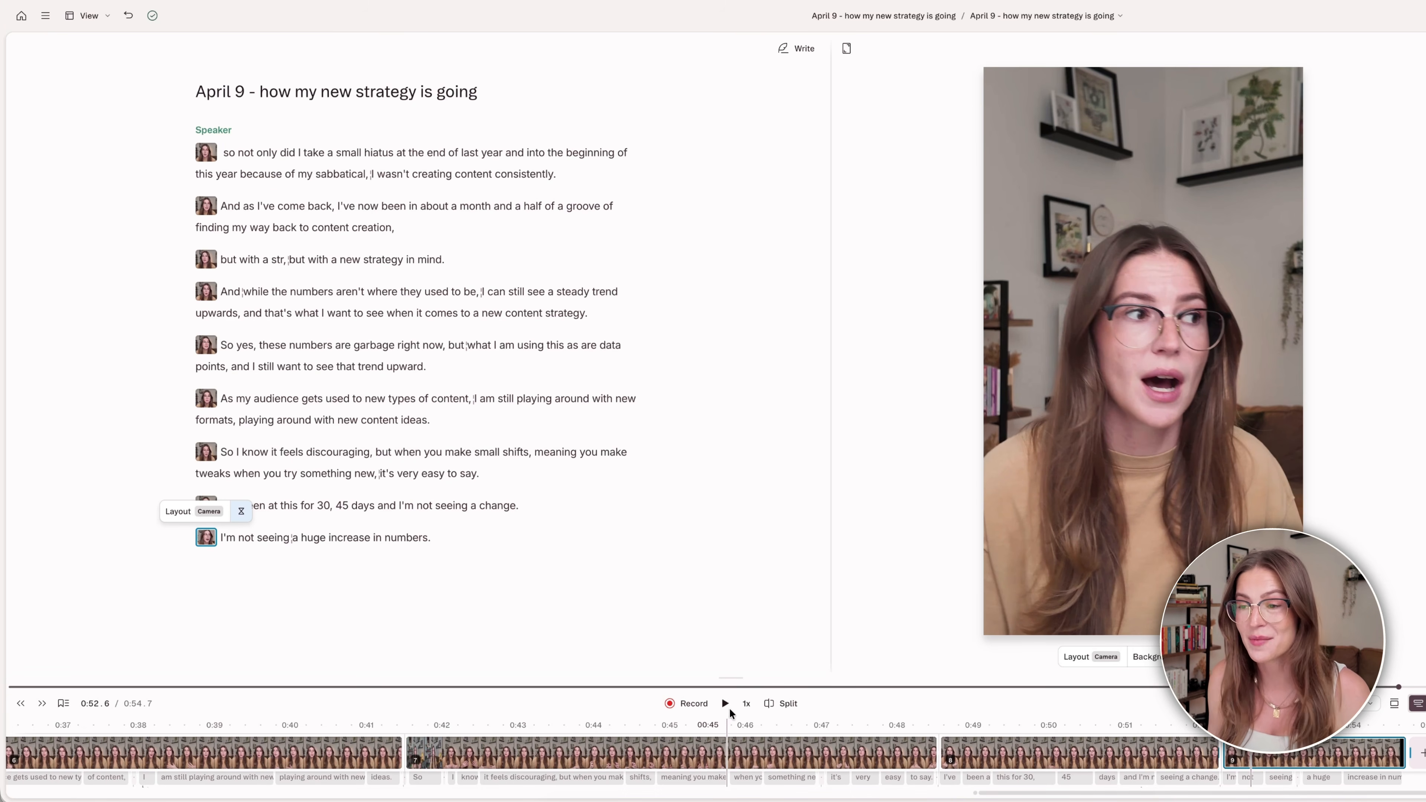
# Apply the first Intro layout variant to the opening scene, "so not only did I take a small hiatus."
pyautogui.click(204, 156)
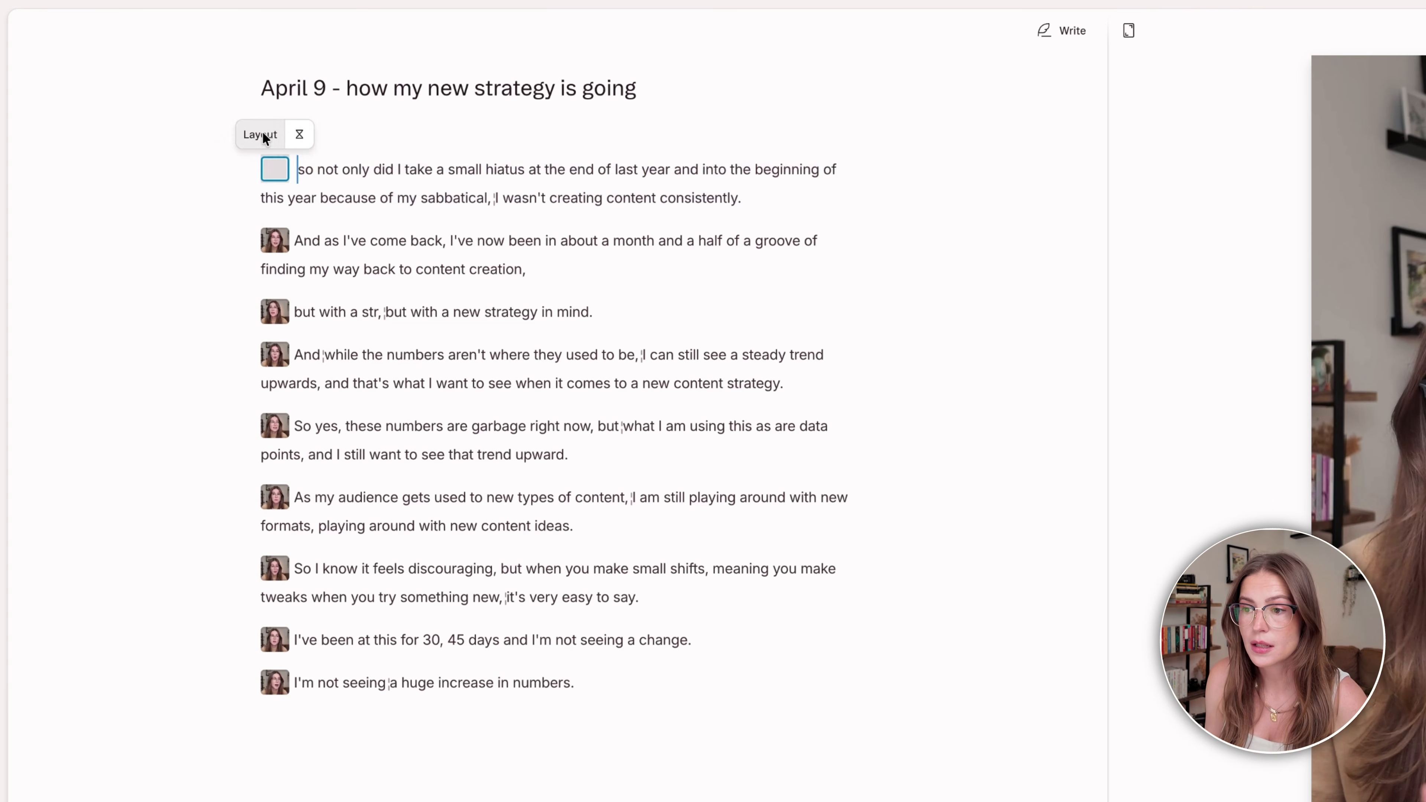
pyautogui.click(263, 135)
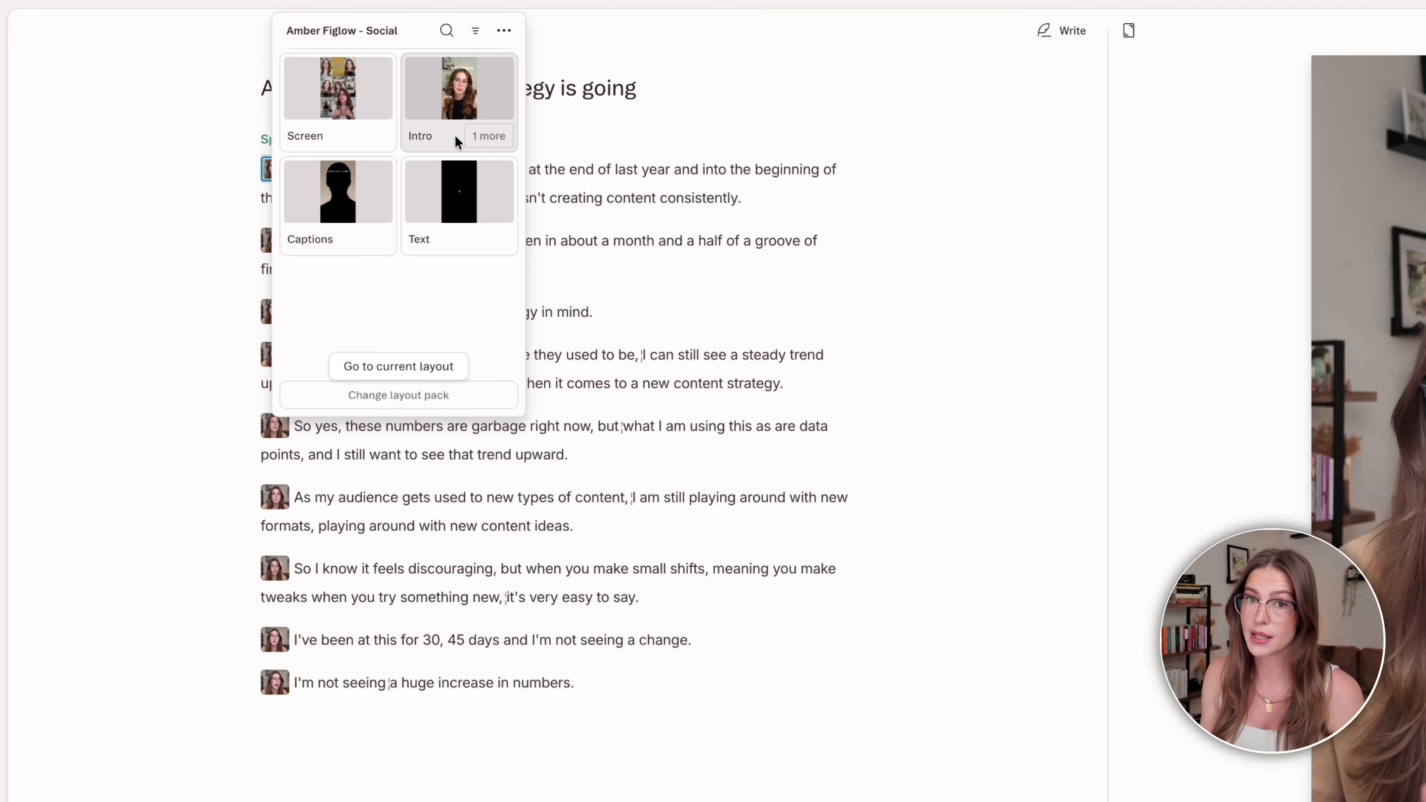
pyautogui.click(497, 135)
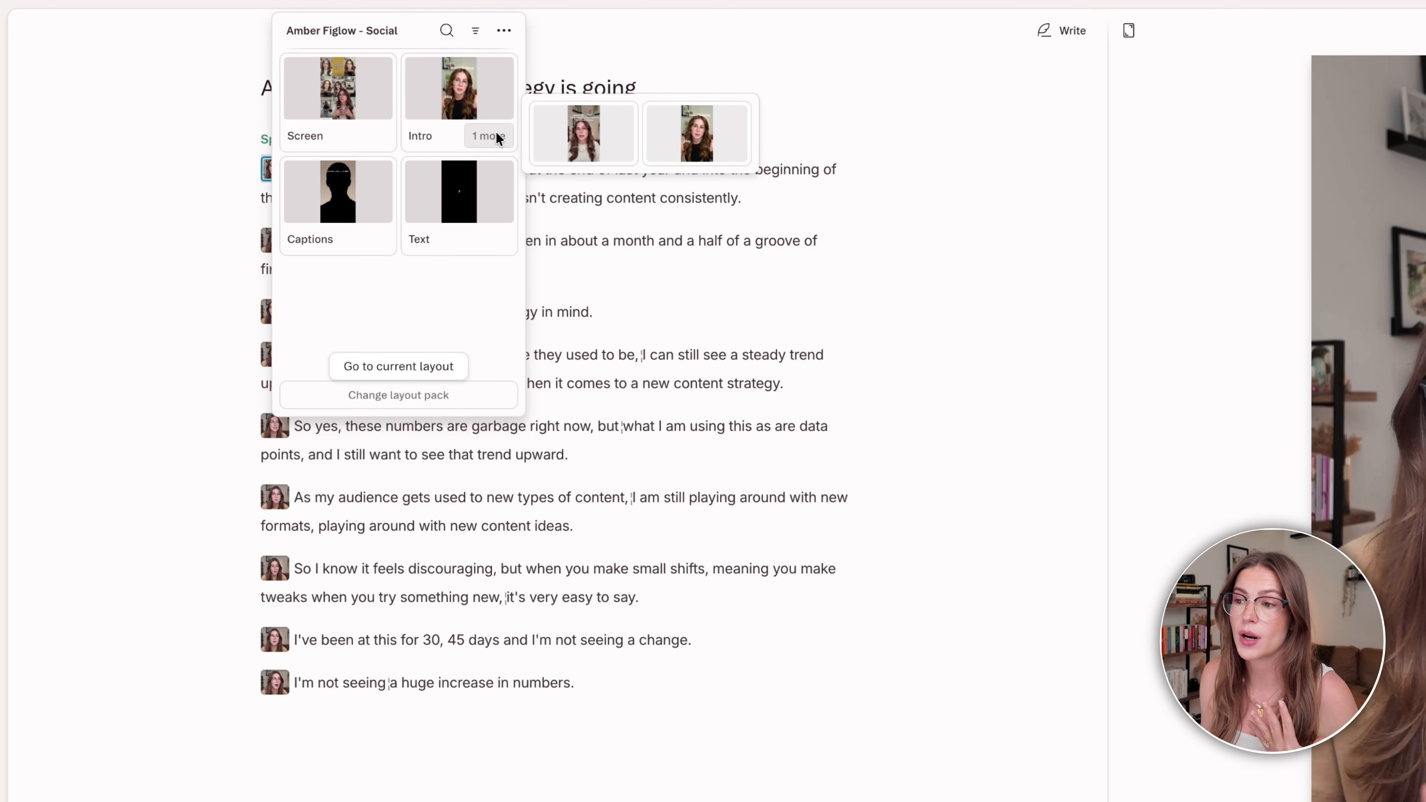
pyautogui.click(574, 138)
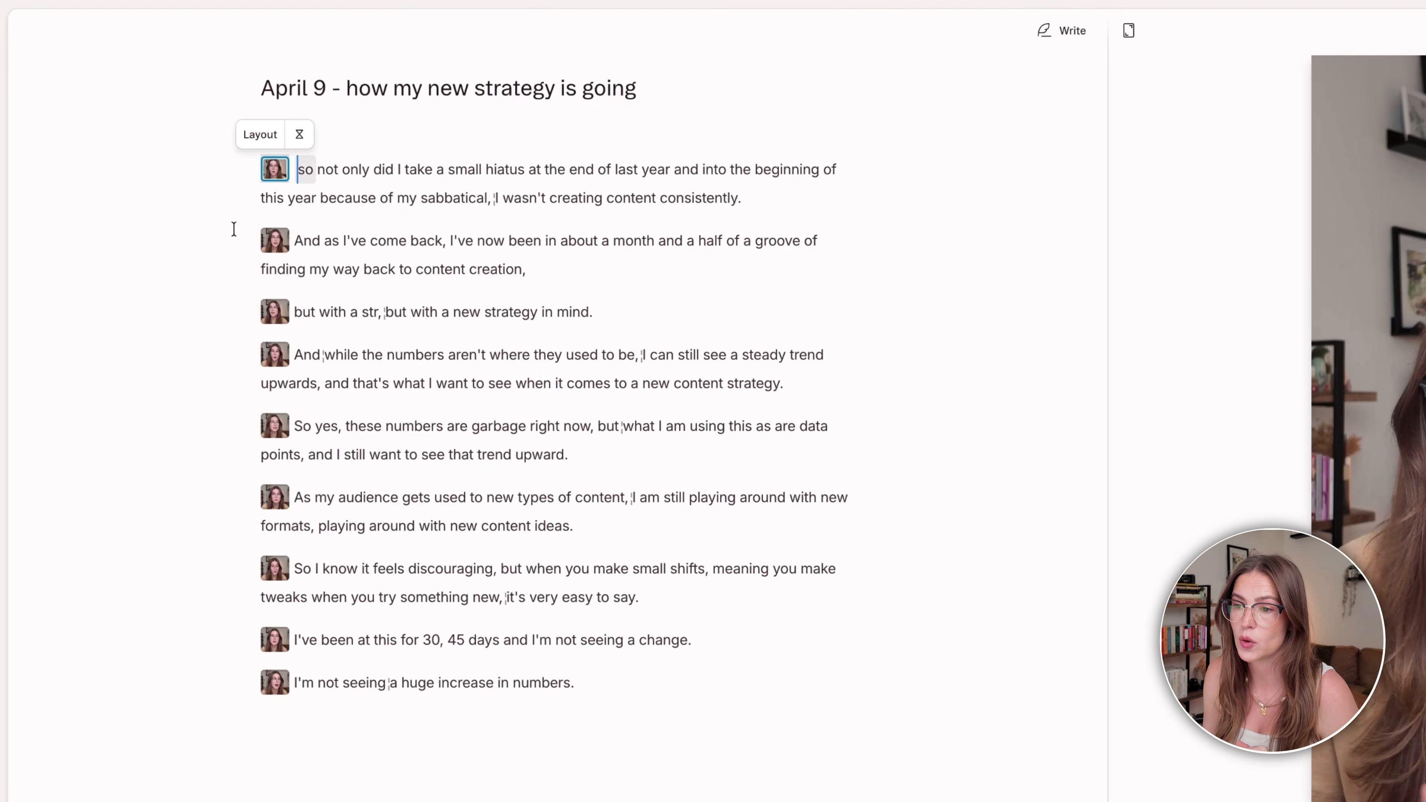
# Apply a Captions layout variant with text over the speaker's head to the "And as I've come back" scene
pyautogui.click(275, 245)
pyautogui.click(261, 201)
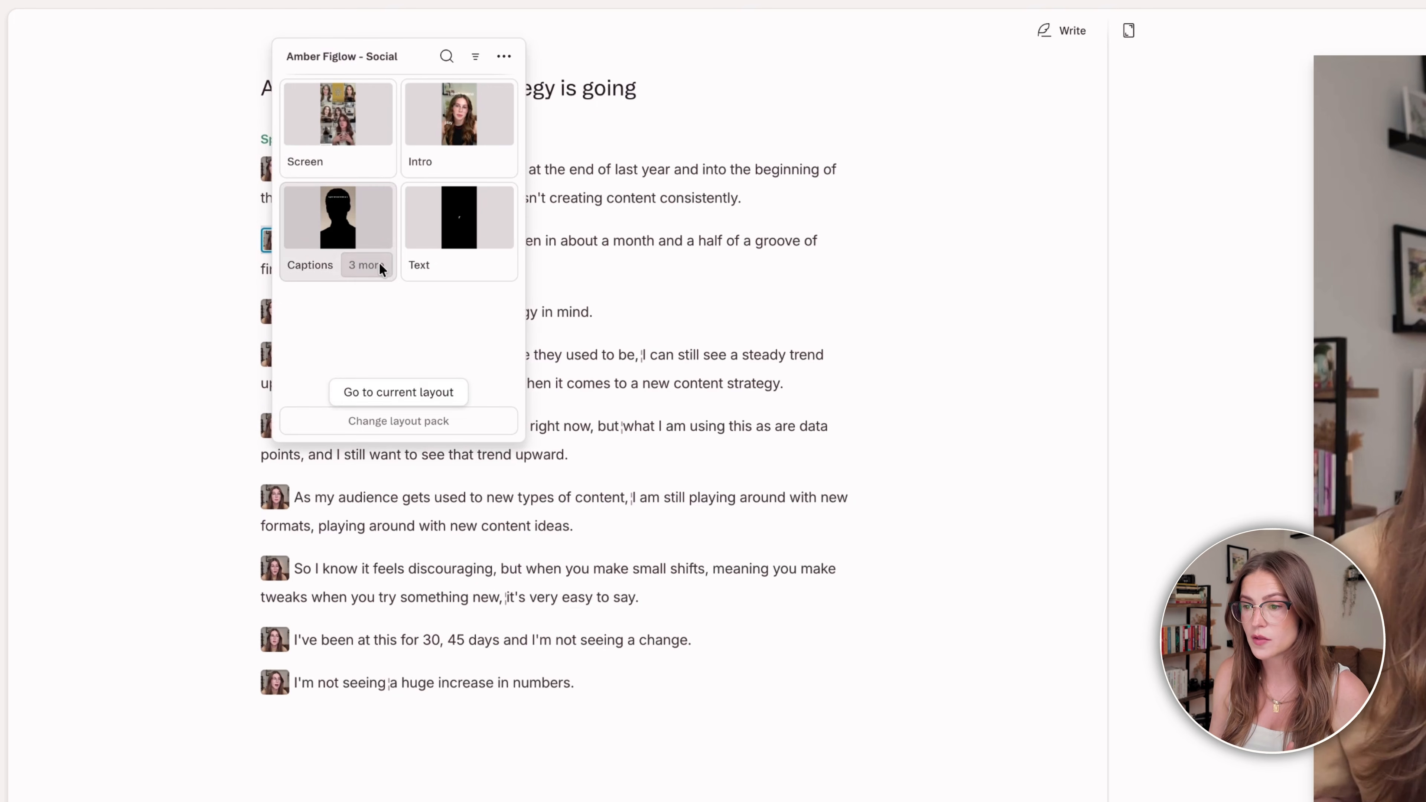
pyautogui.moveTo(377, 269)
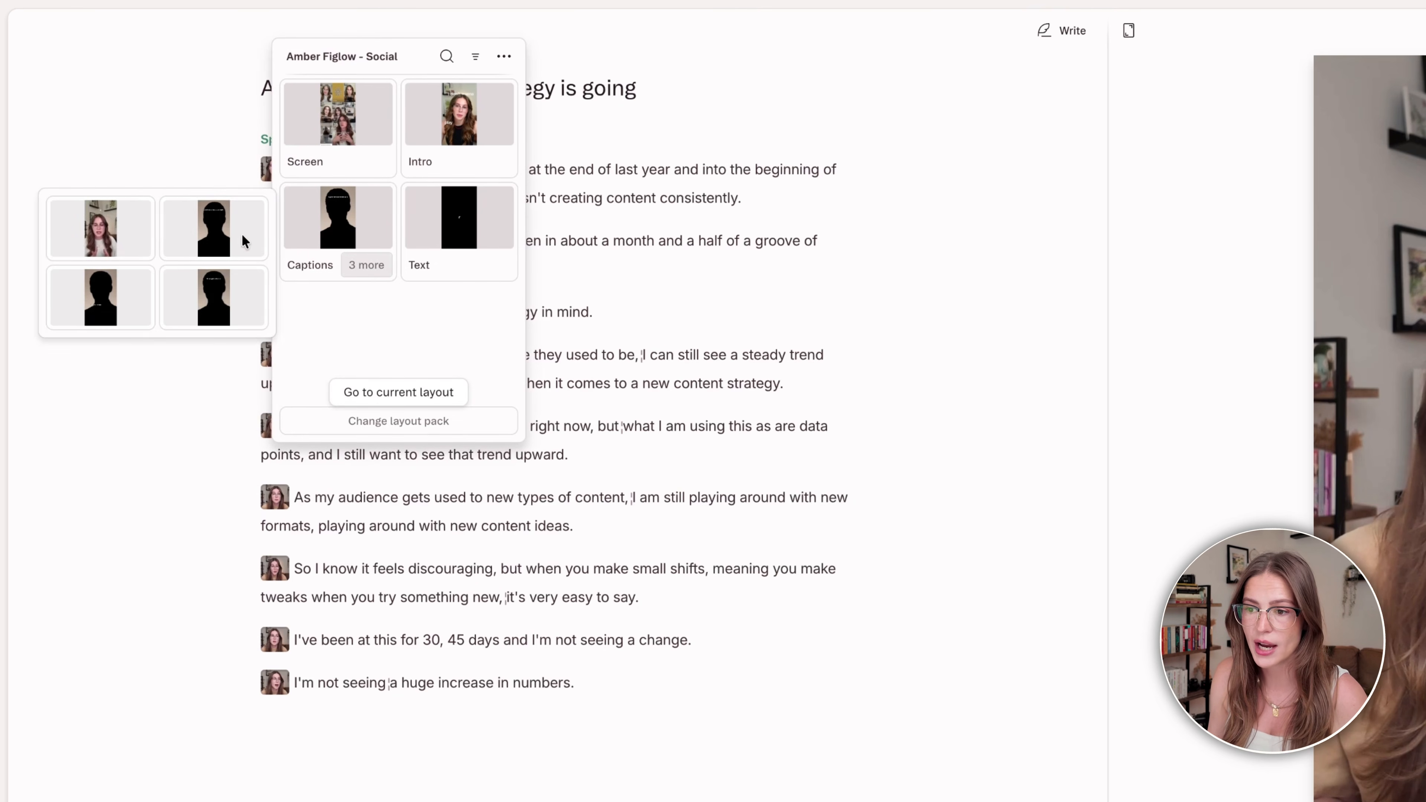
pyautogui.click(223, 225)
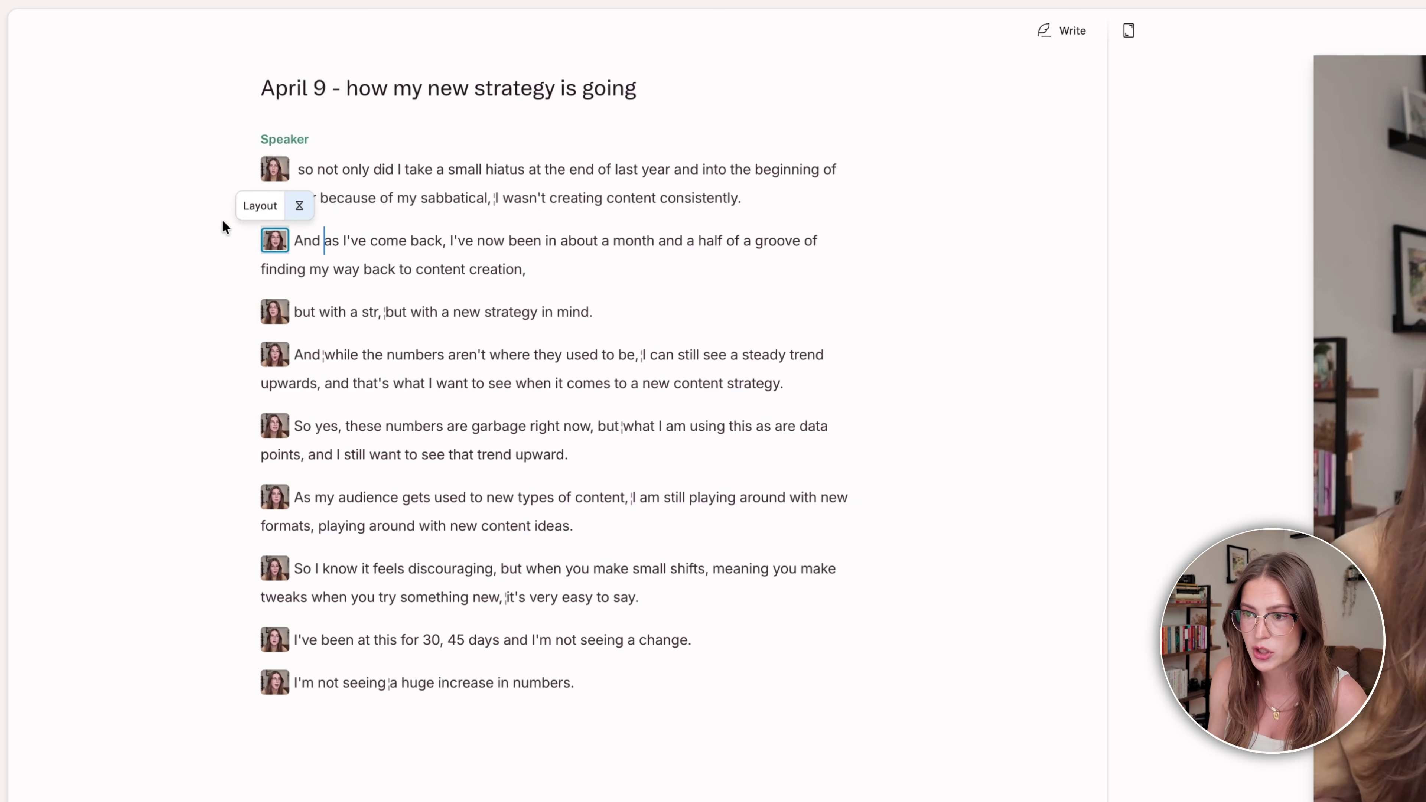
# Apply the gold-background Text layout variant to the "but with a str" scene
pyautogui.click(277, 314)
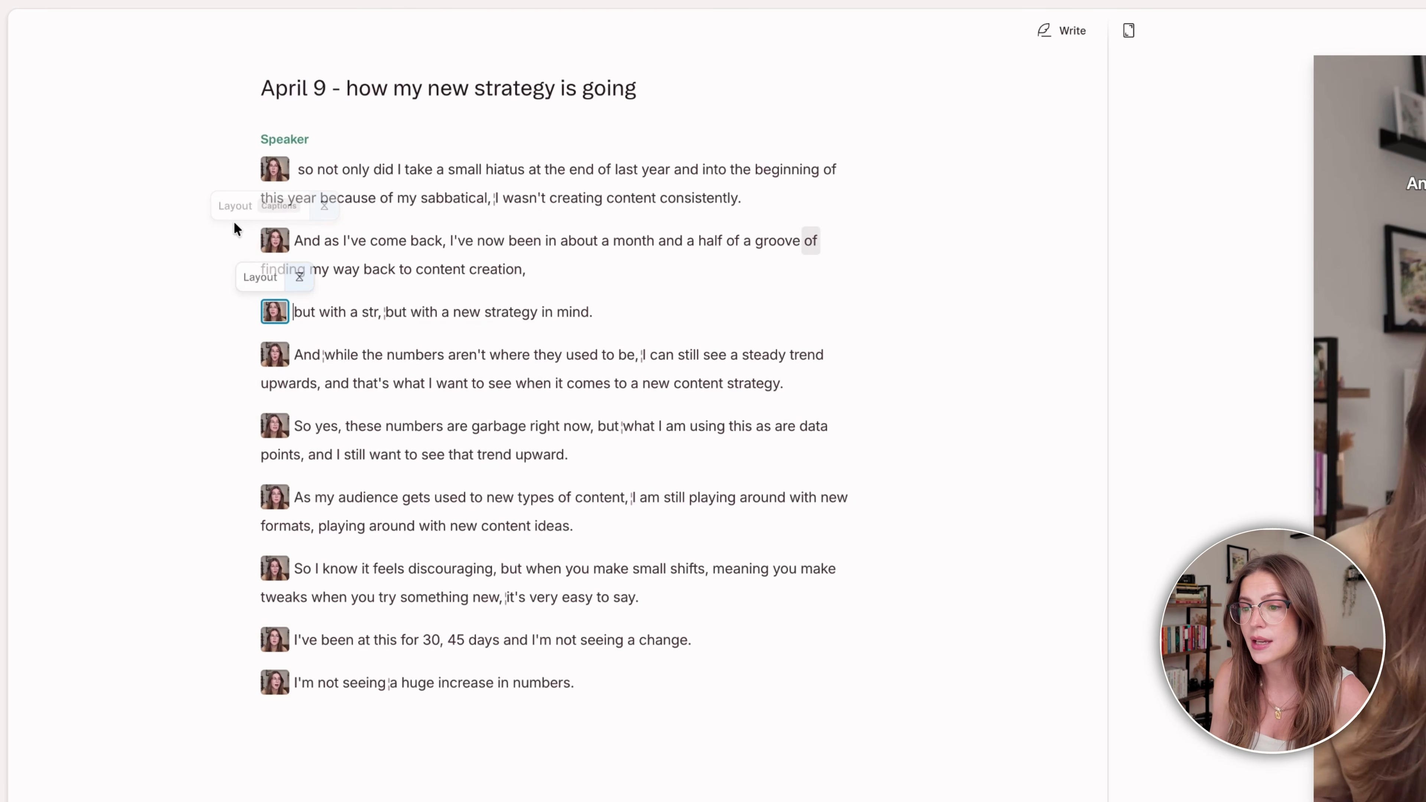
pyautogui.click(252, 278)
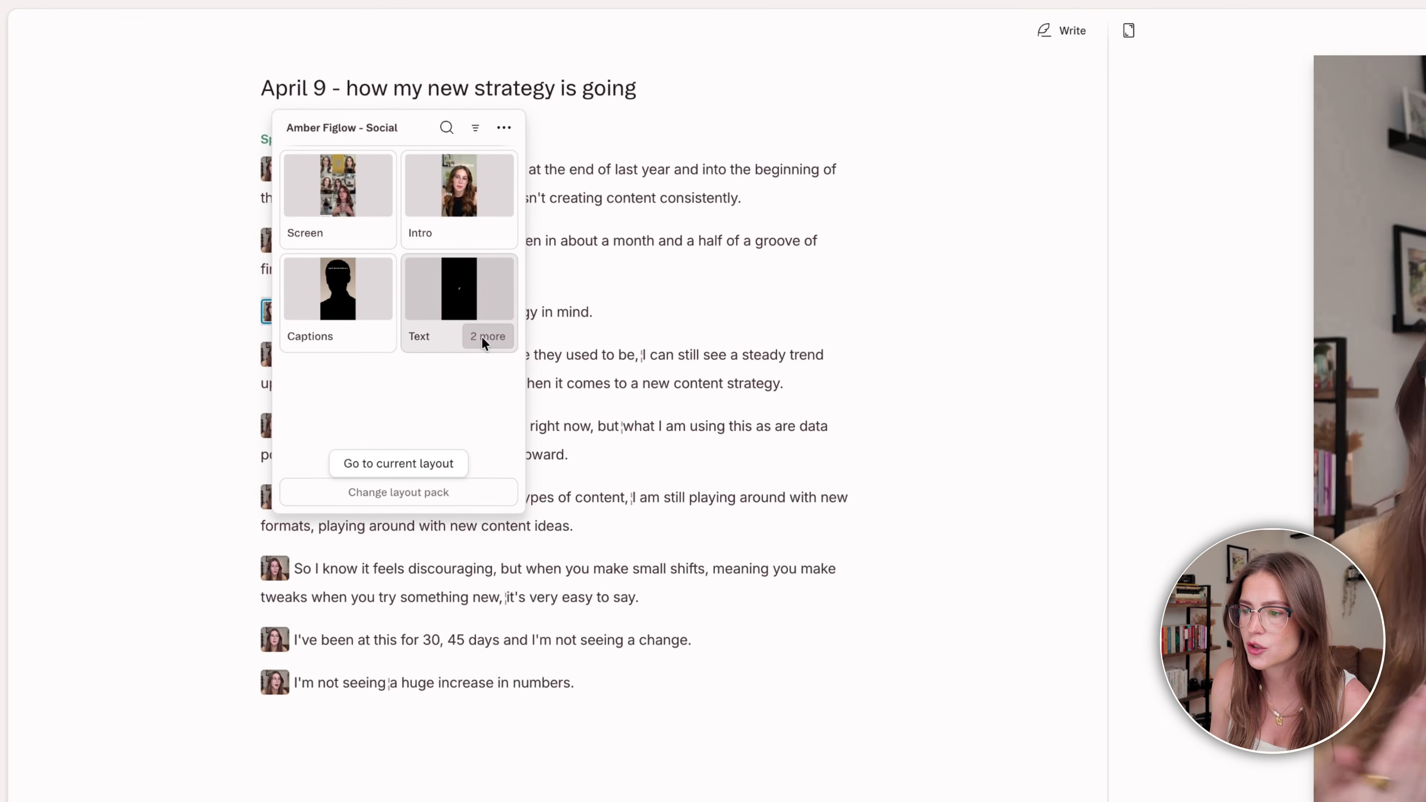
pyautogui.click(482, 336)
pyautogui.click(609, 370)
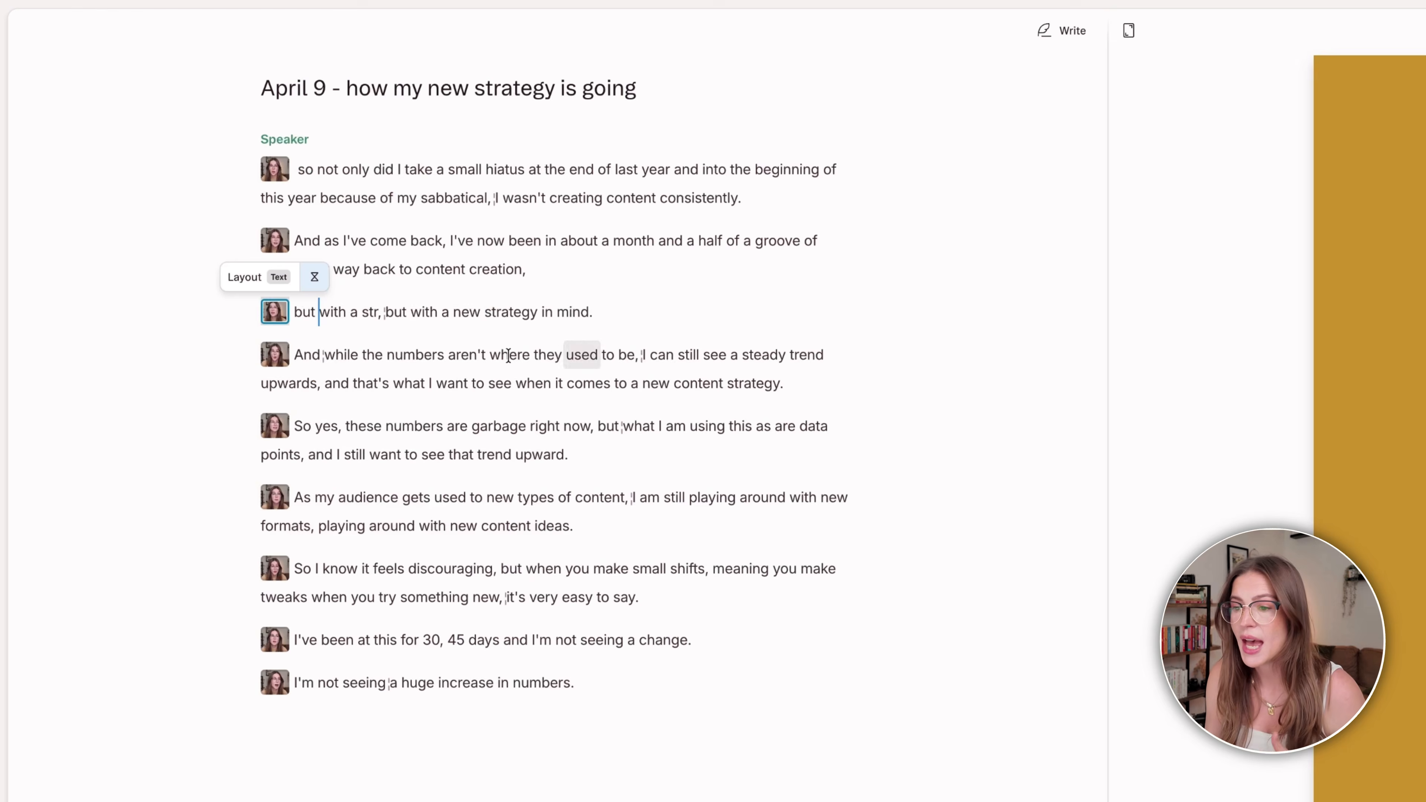
# Apply the Captions layout with text near the top to the "And while the numbers aren't" scene
pyautogui.click(273, 361)
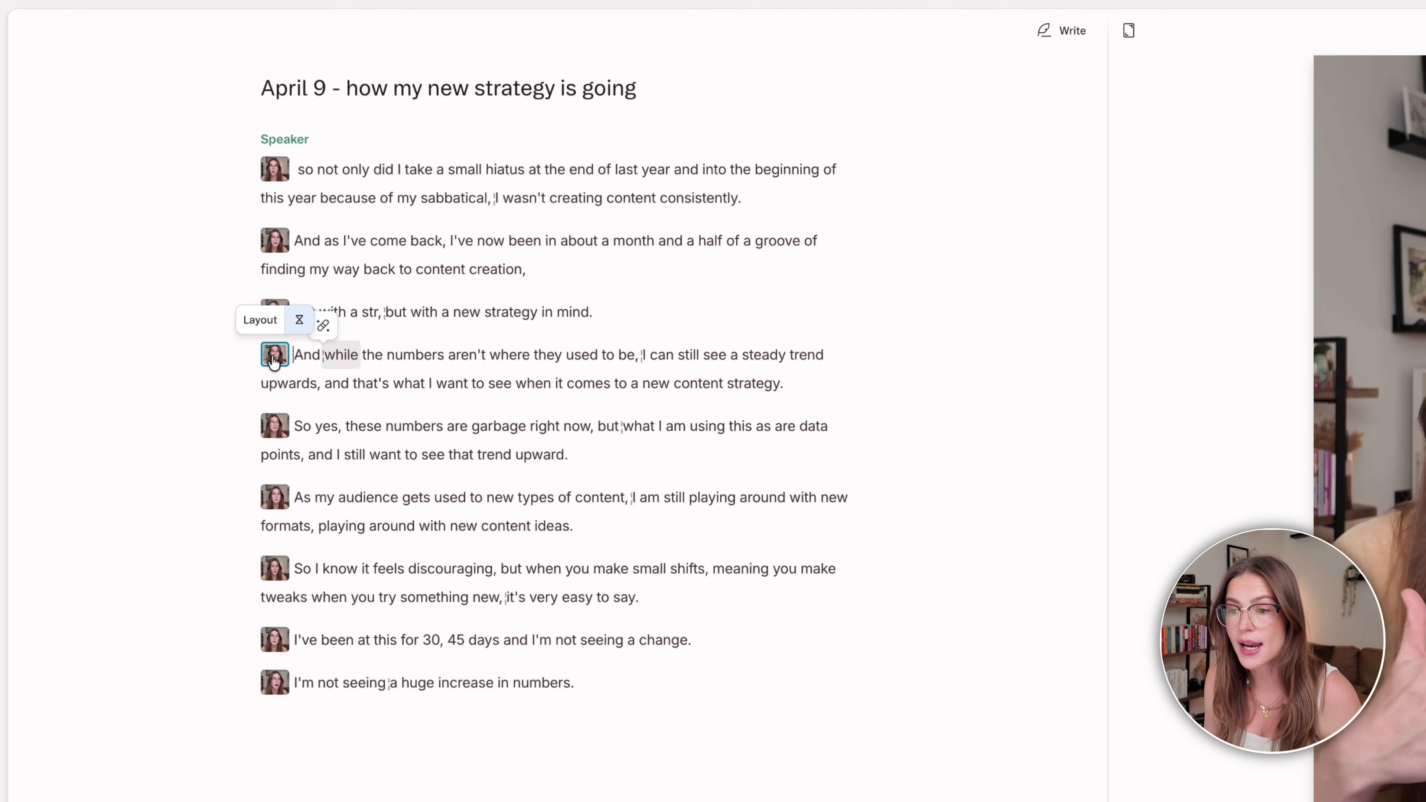
pyautogui.click(269, 320)
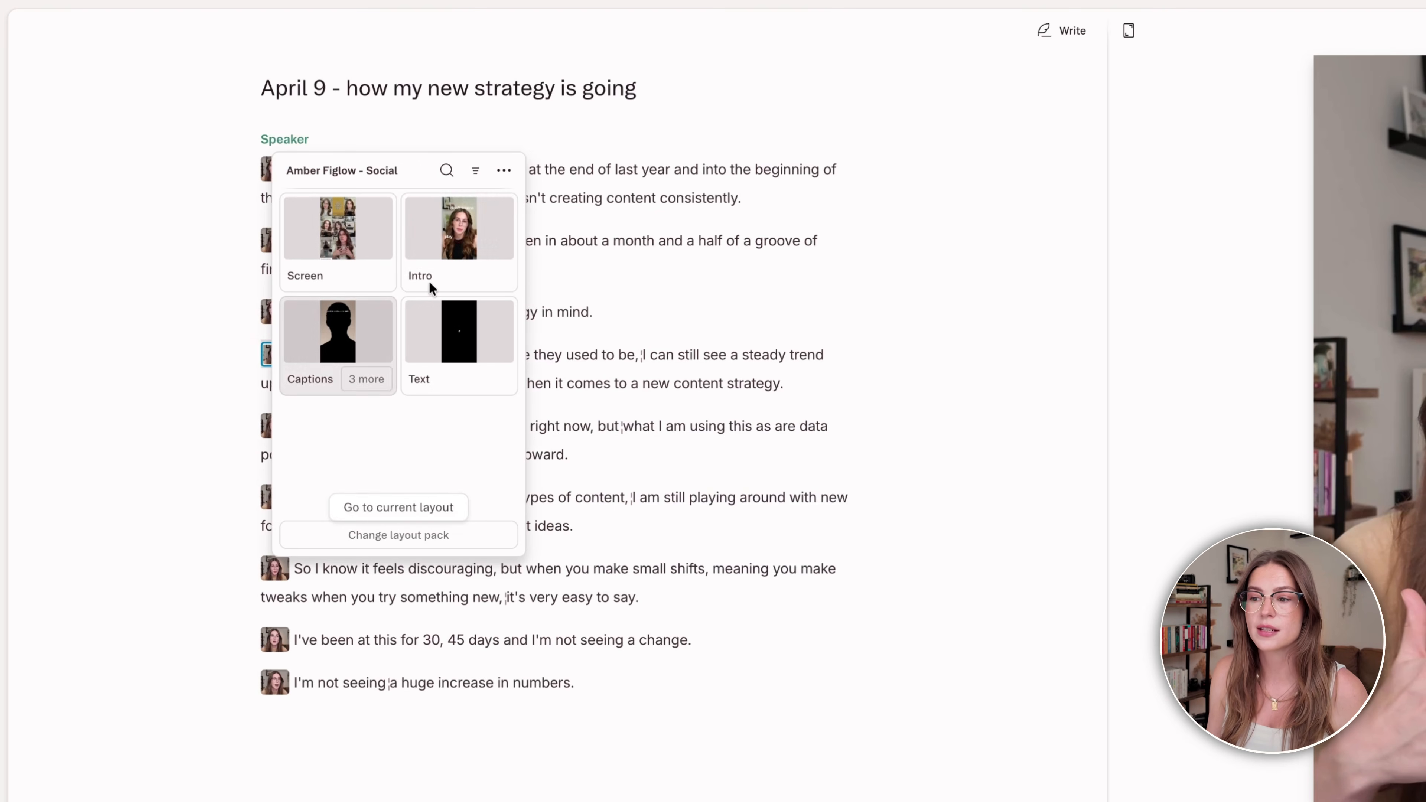
pyautogui.click(368, 377)
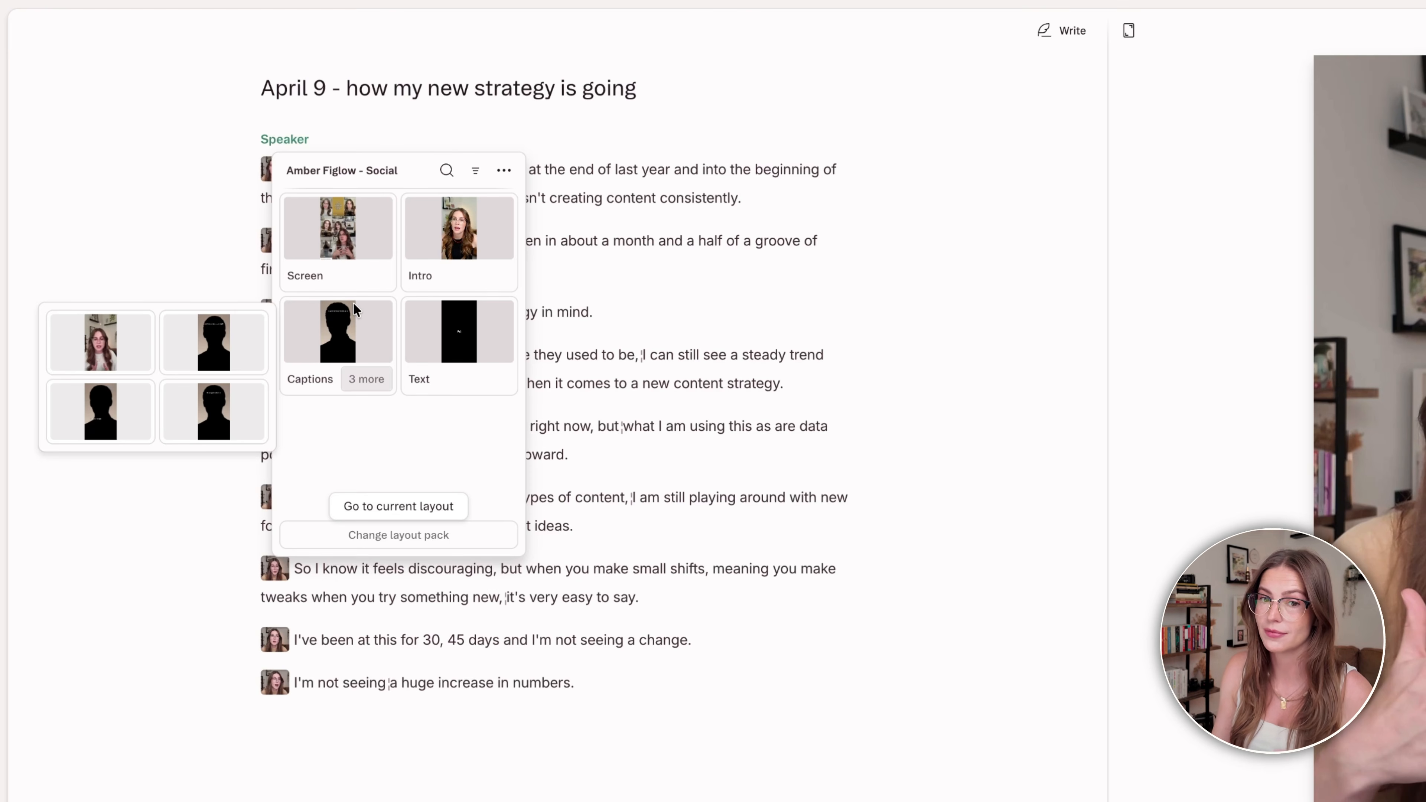
pyautogui.click(351, 373)
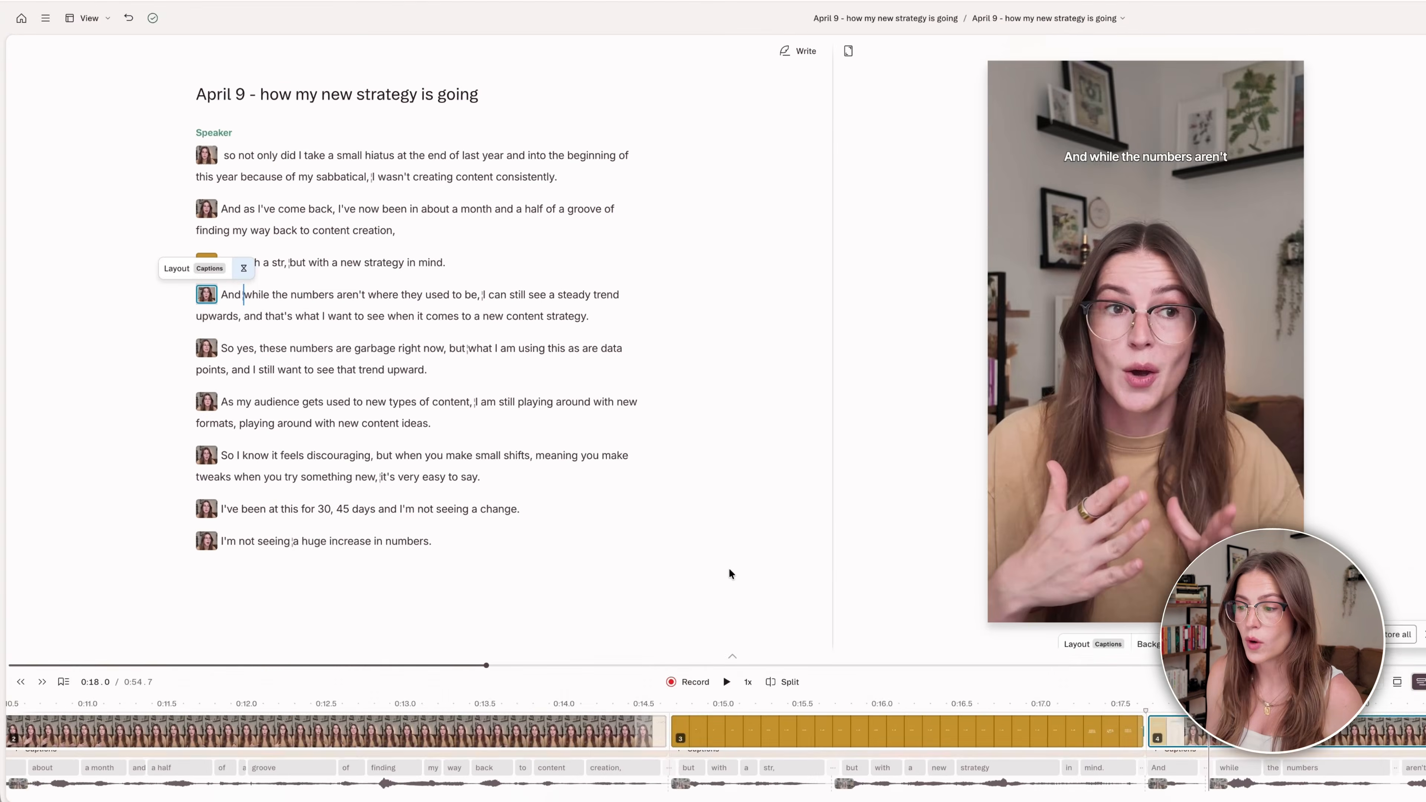
# Enlarge the timeline, zoom it out to show the scenes' layers, and play back the opening Intro scene
pyautogui.moveTo(730, 656); pyautogui.dragTo(731, 537)
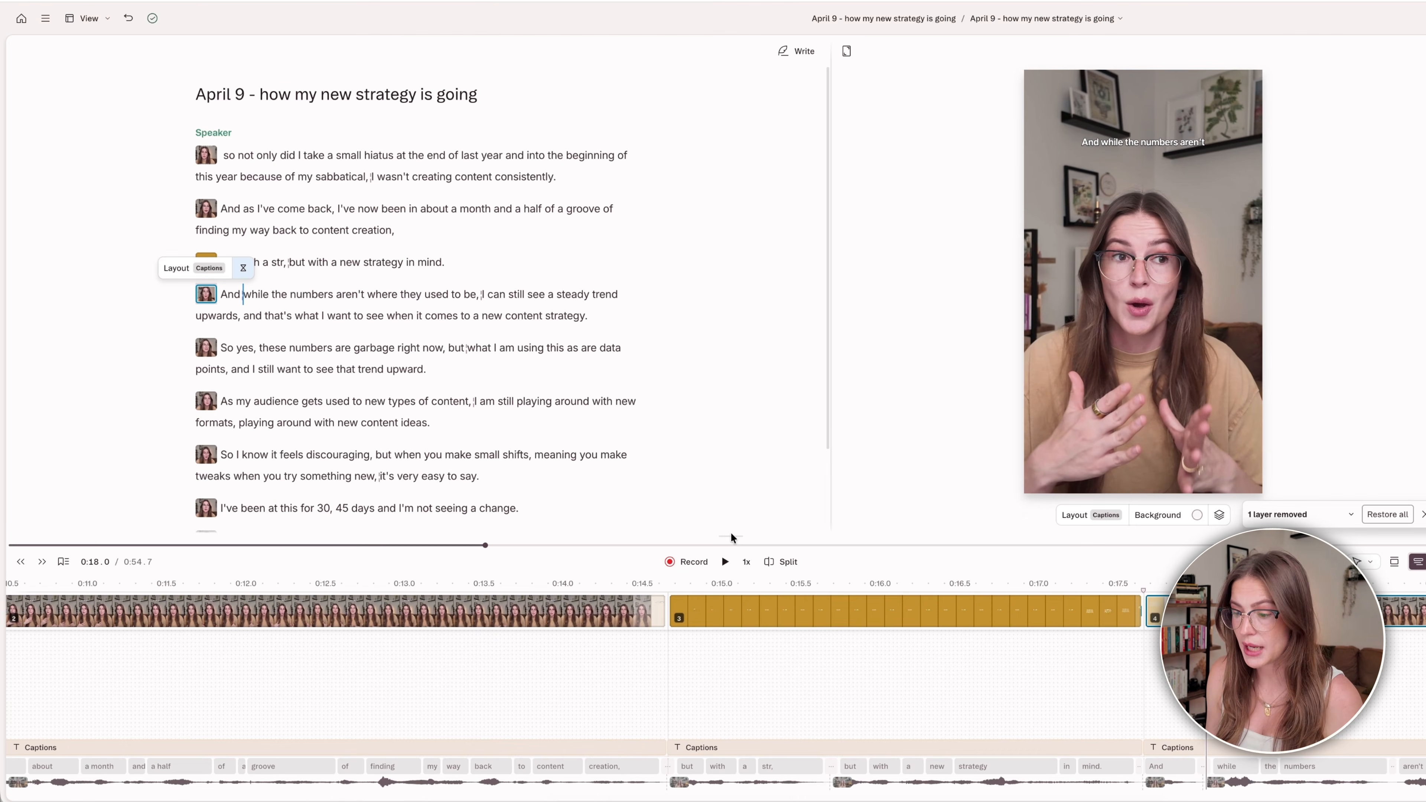
pyautogui.scroll(-5, 605, 677)
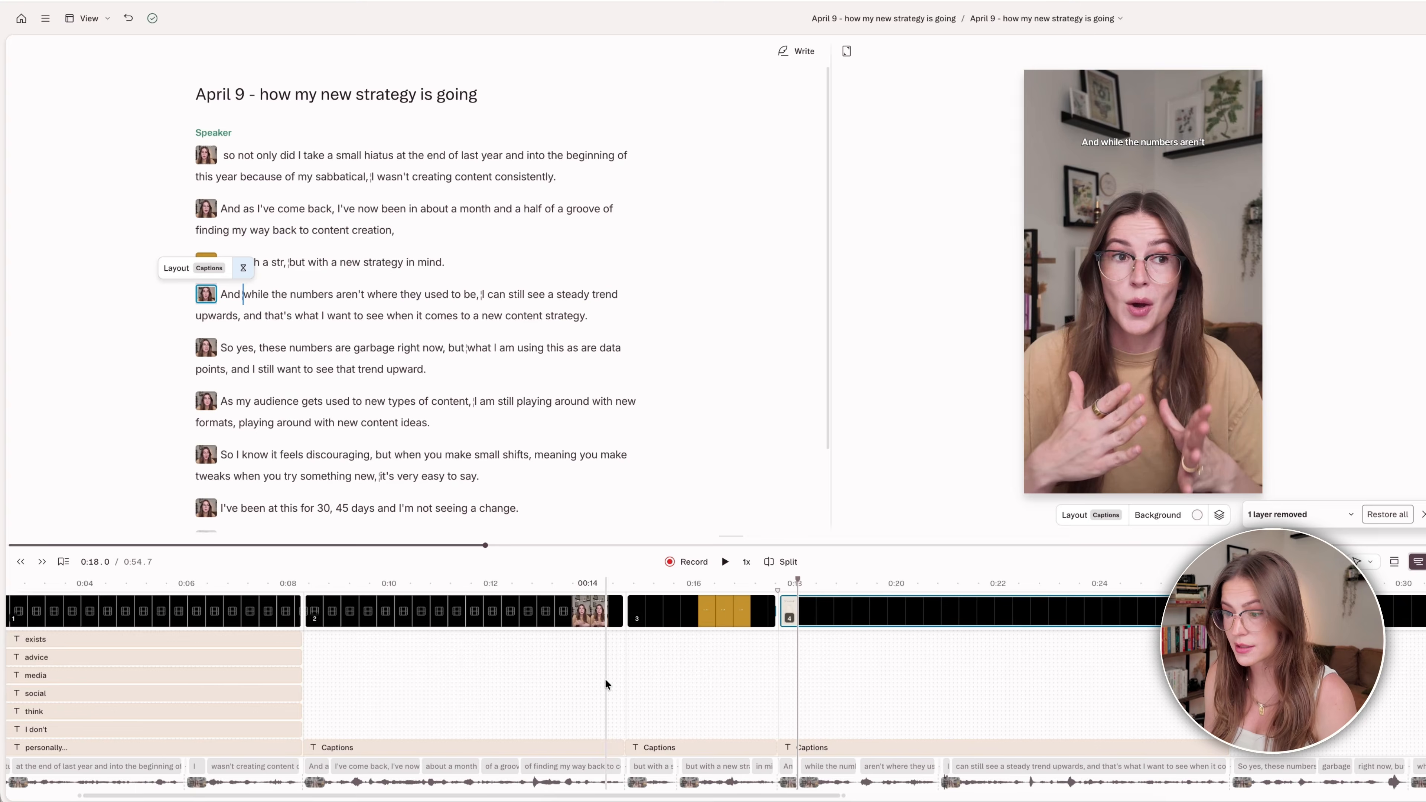
pyautogui.scroll(-3, 606, 677)
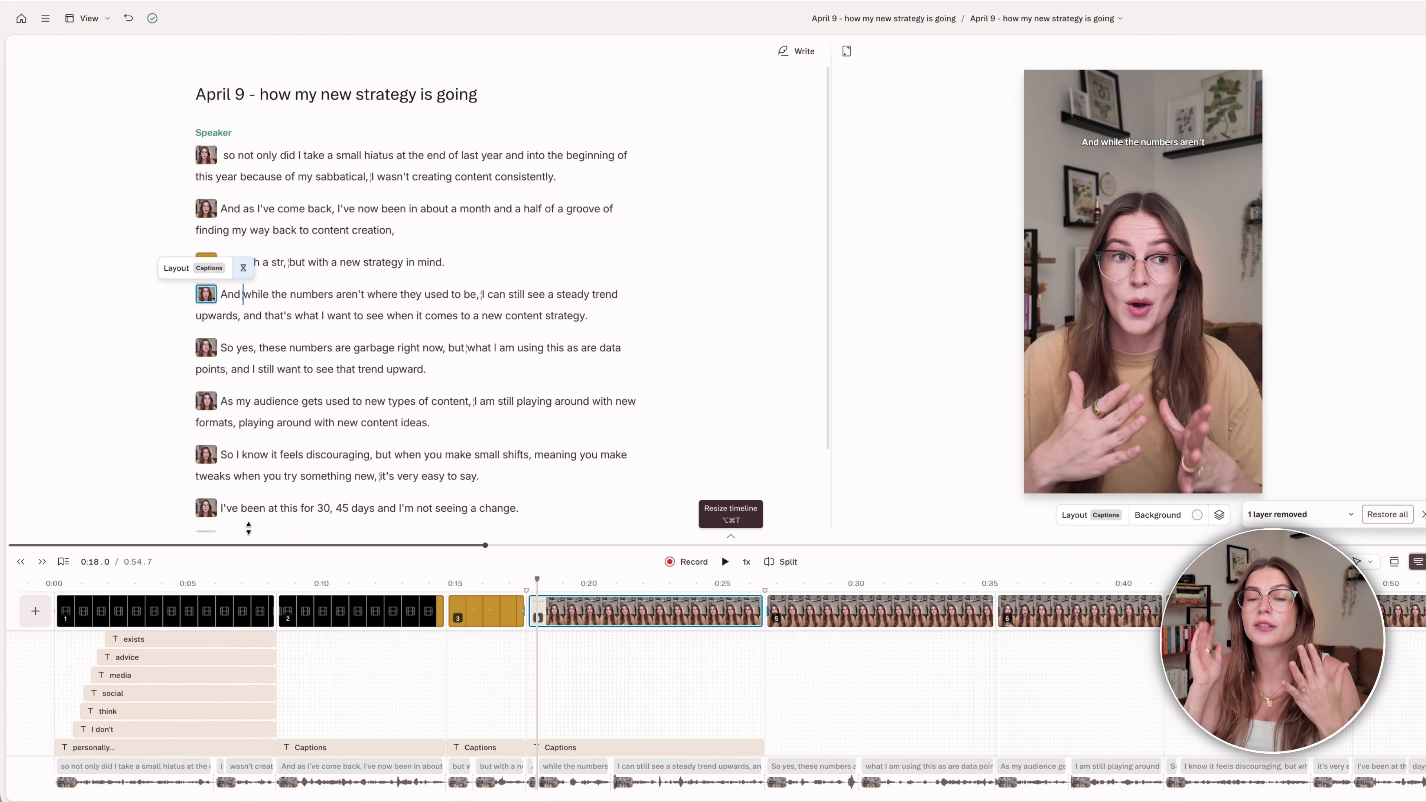
pyautogui.click(233, 154)
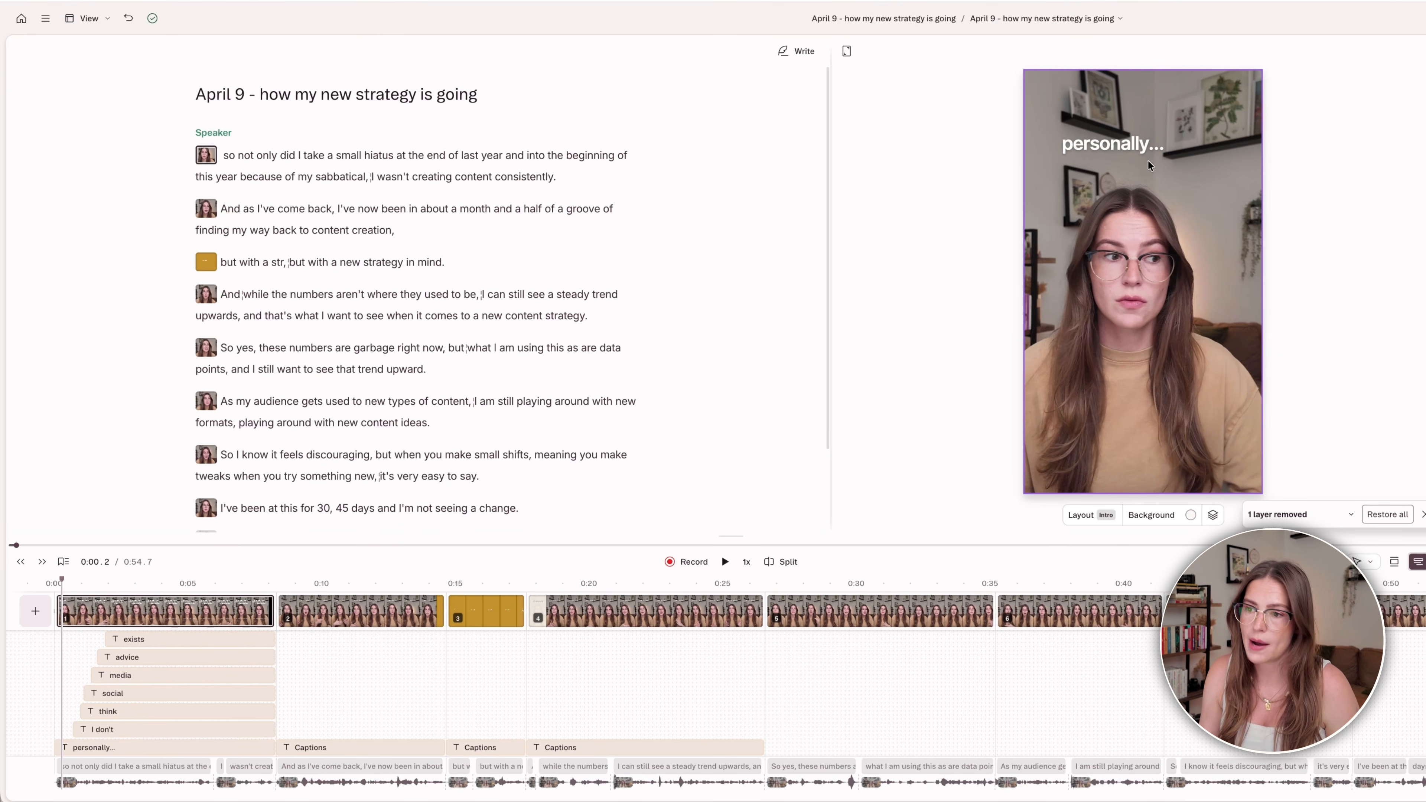
pyautogui.press('space')
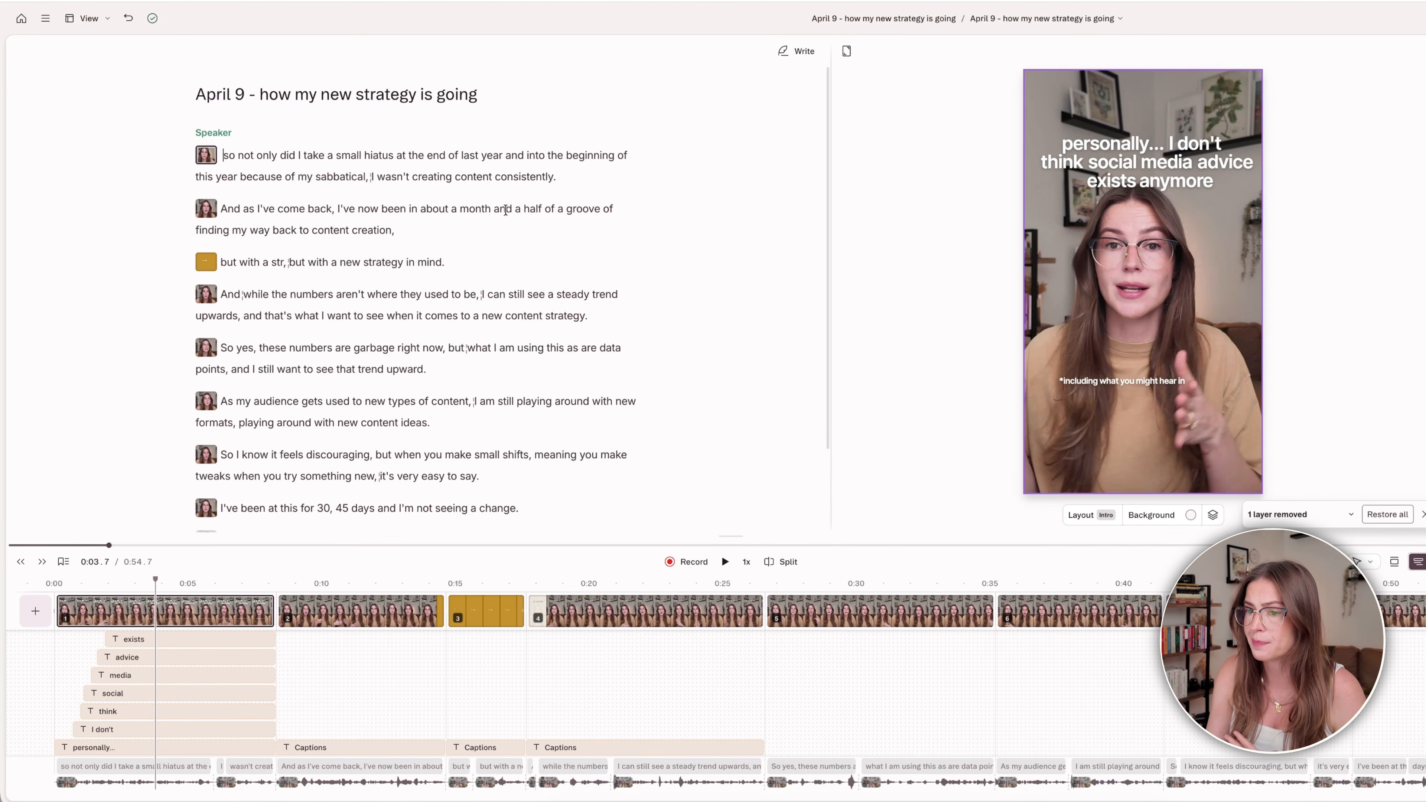
# Set the caption font size in the gold "but with a str" scene to 100
pyautogui.click(271, 262)
pyautogui.click(1192, 307)
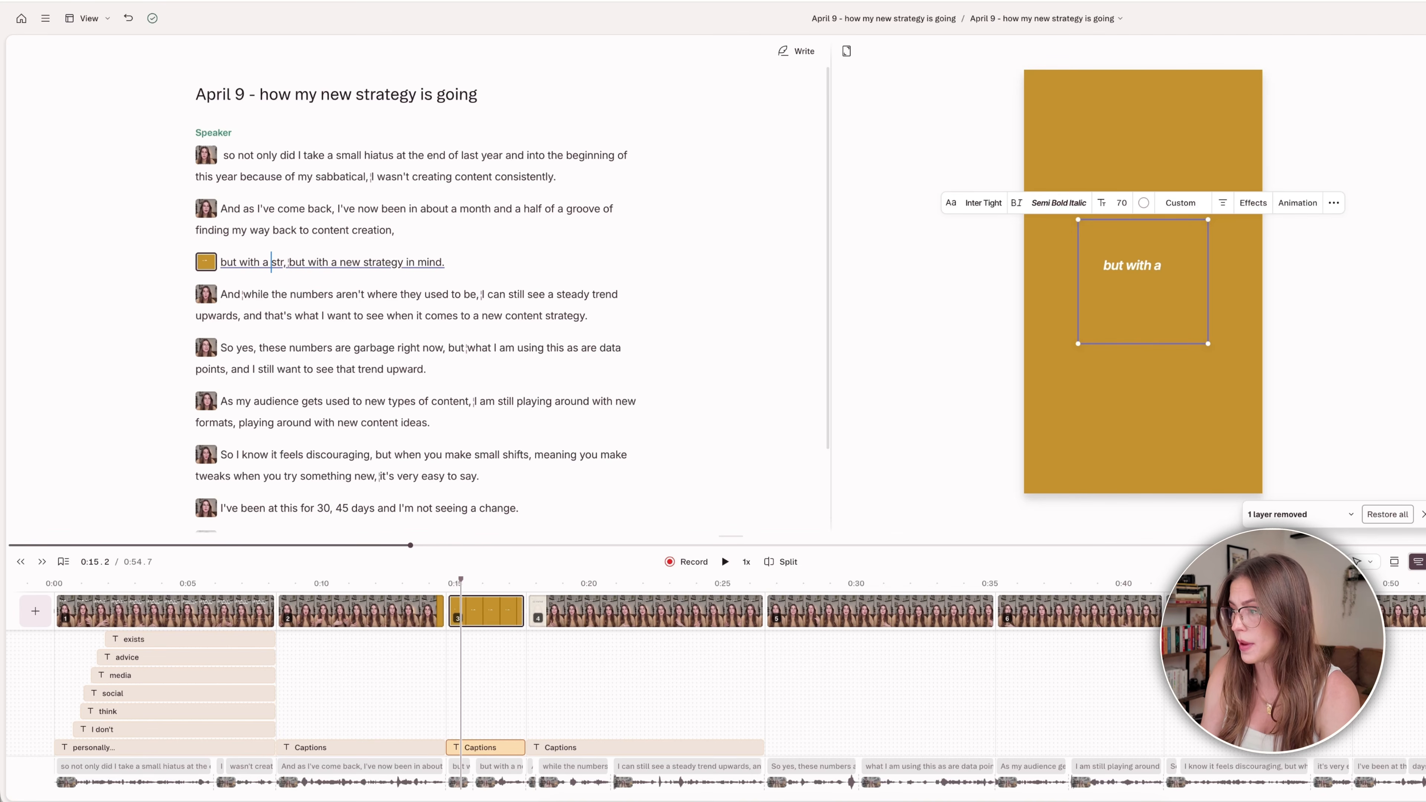
# Make the caption box in the "And while the numbers aren't" scene tall enough for two lines
pyautogui.click(244, 304)
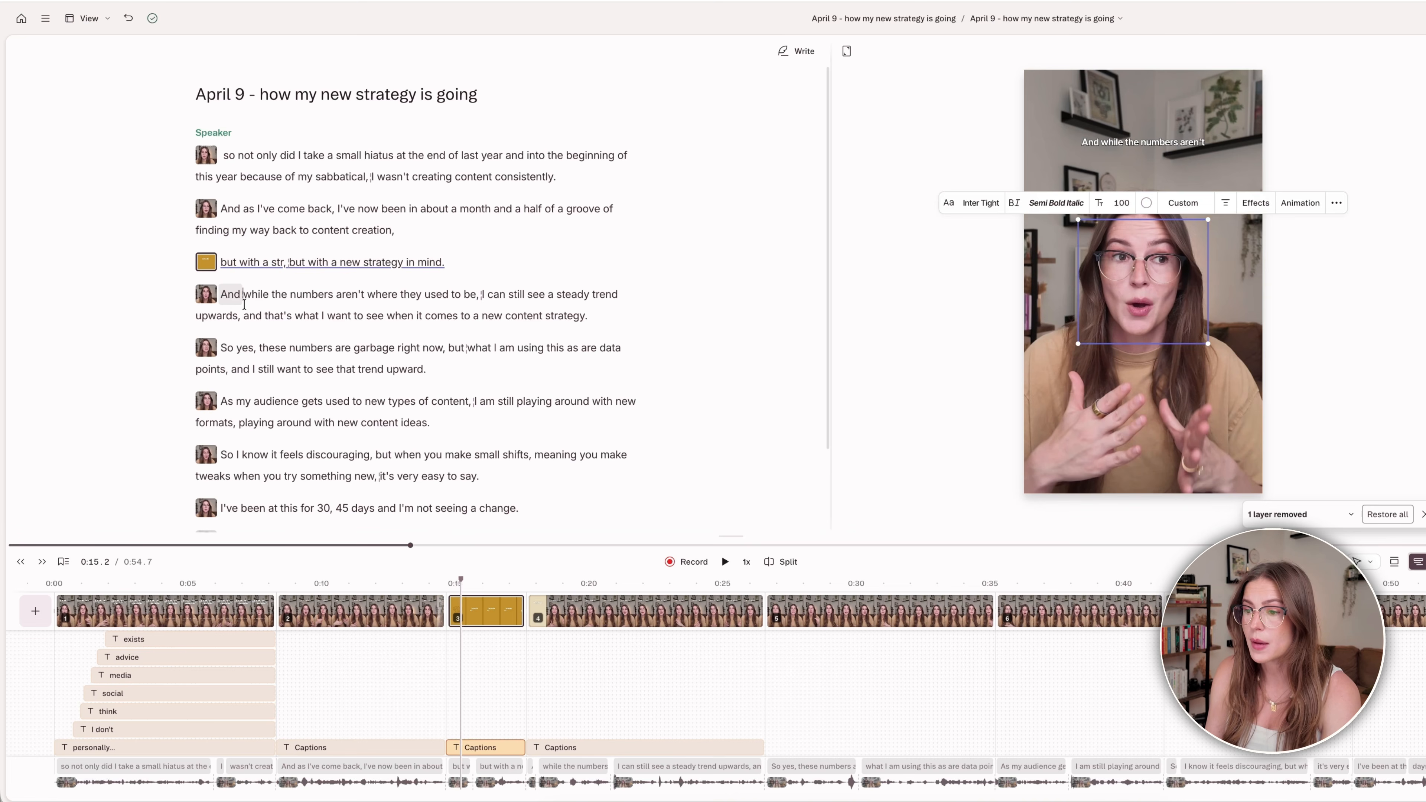
pyautogui.click(1160, 149)
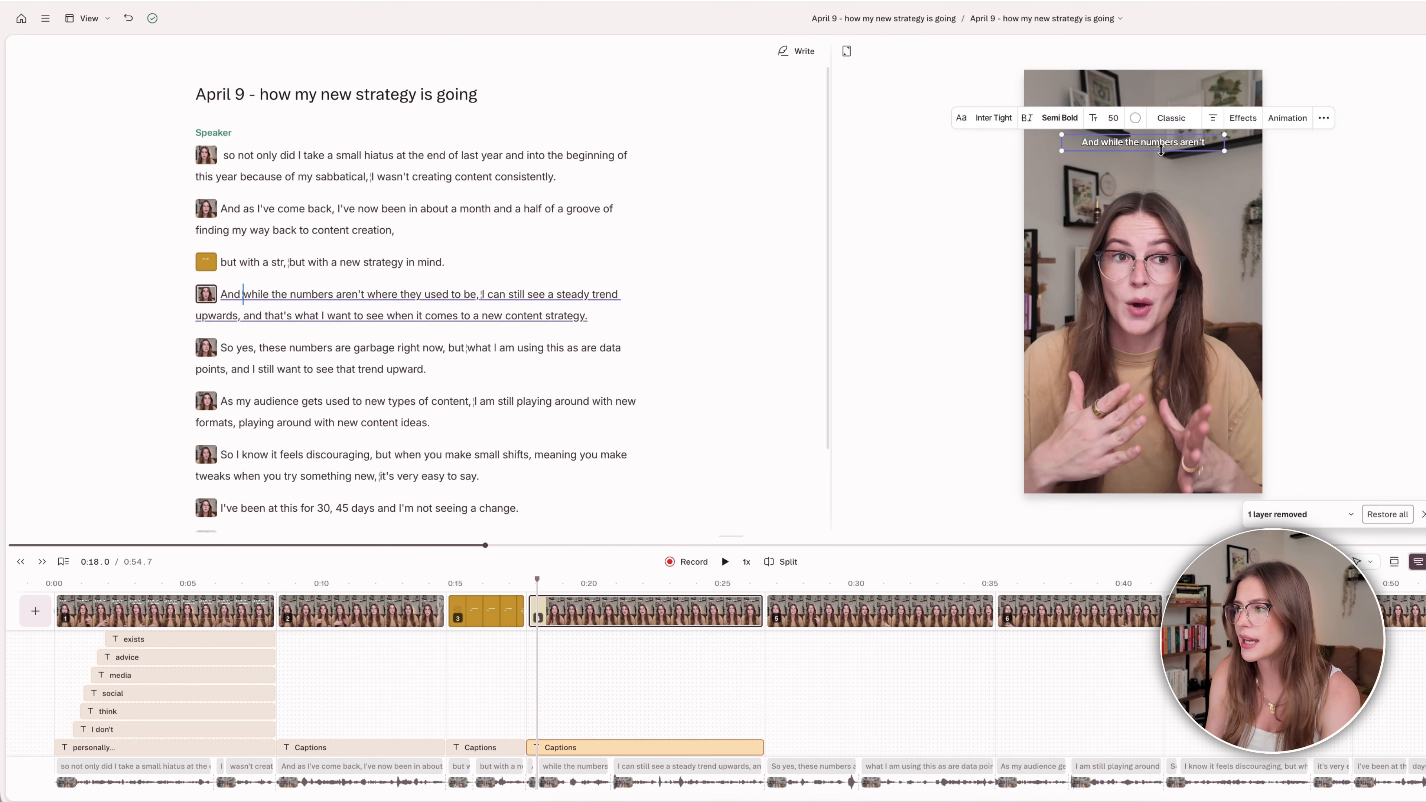
pyautogui.moveTo(1161, 149); pyautogui.dragTo(1159, 159)
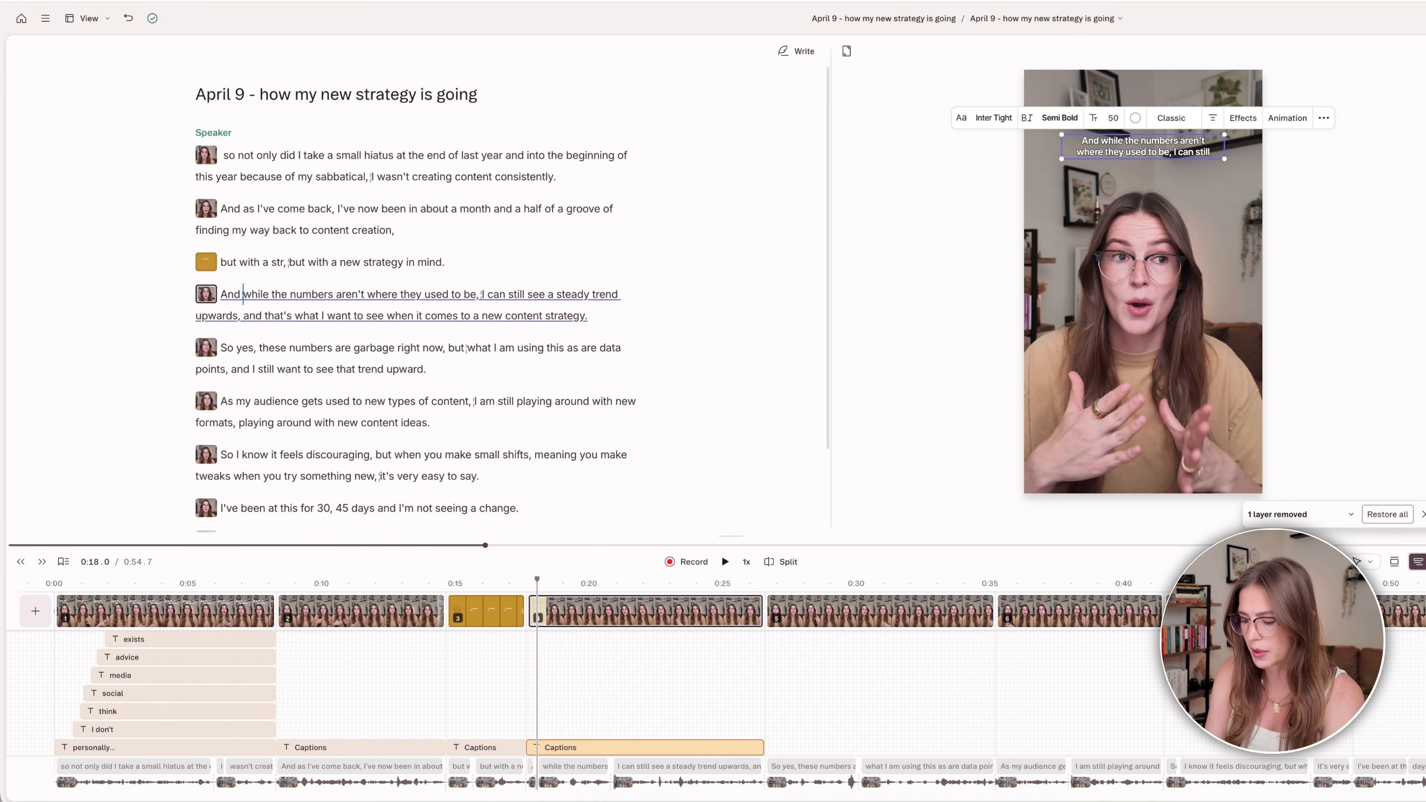
# Try font size 40 on the "And while the numbers aren't" caption, and set it to 70
pyautogui.write('40')
pyautogui.press('Return')
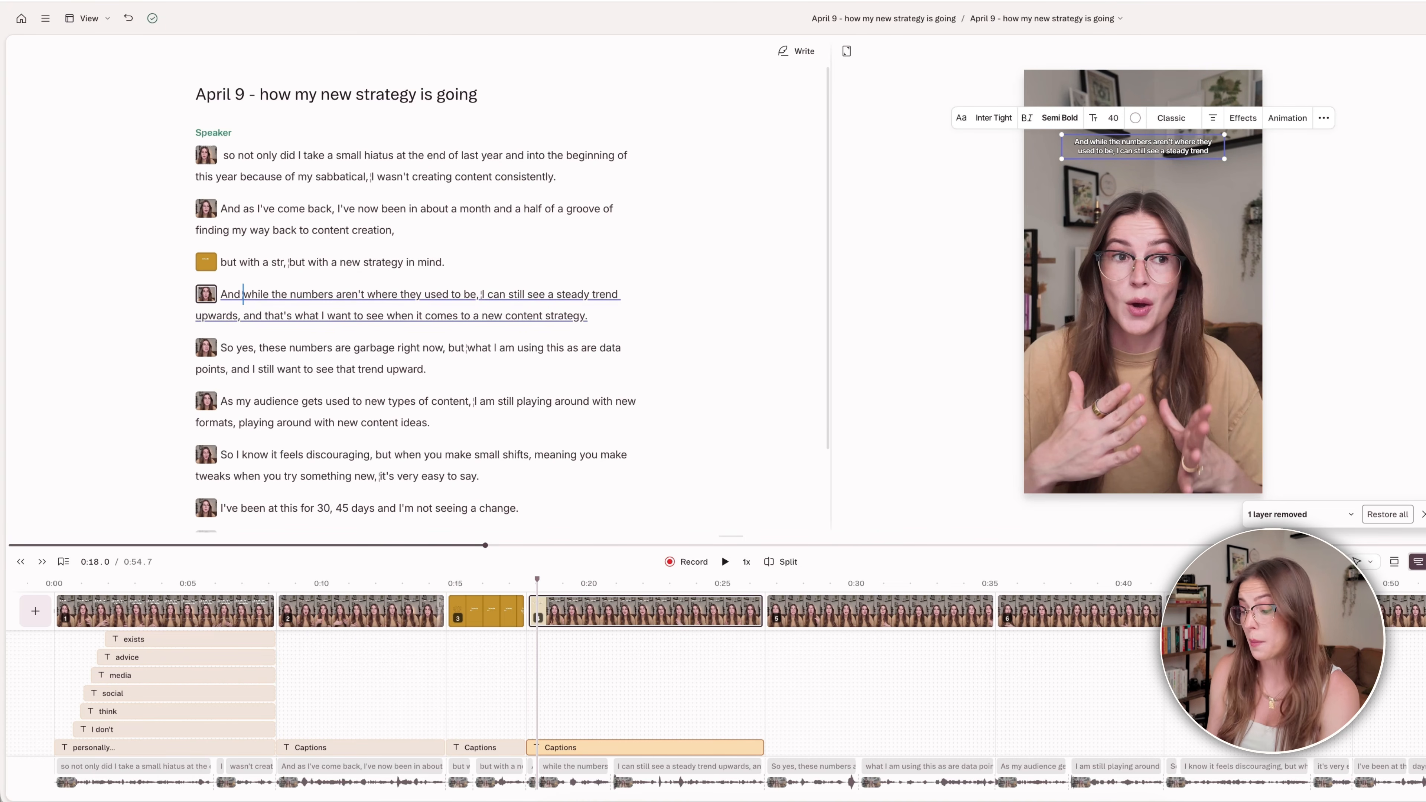
pyautogui.write('70')
pyautogui.press('Return')
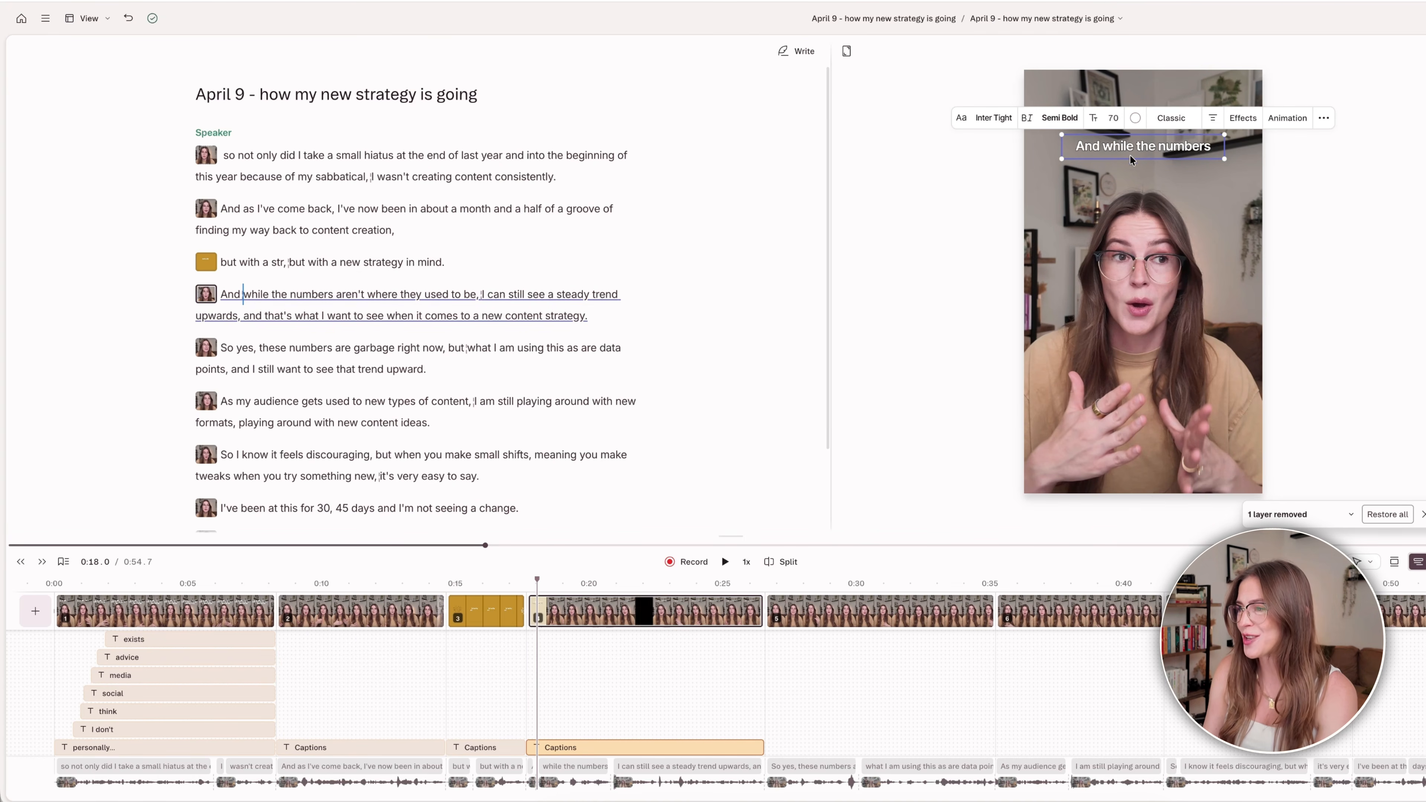
pyautogui.moveTo(1131, 161); pyautogui.dragTo(1140, 162)
# Move the caption in the "And as I've come back" scene down to the speaker's chest
pyautogui.click(240, 262)
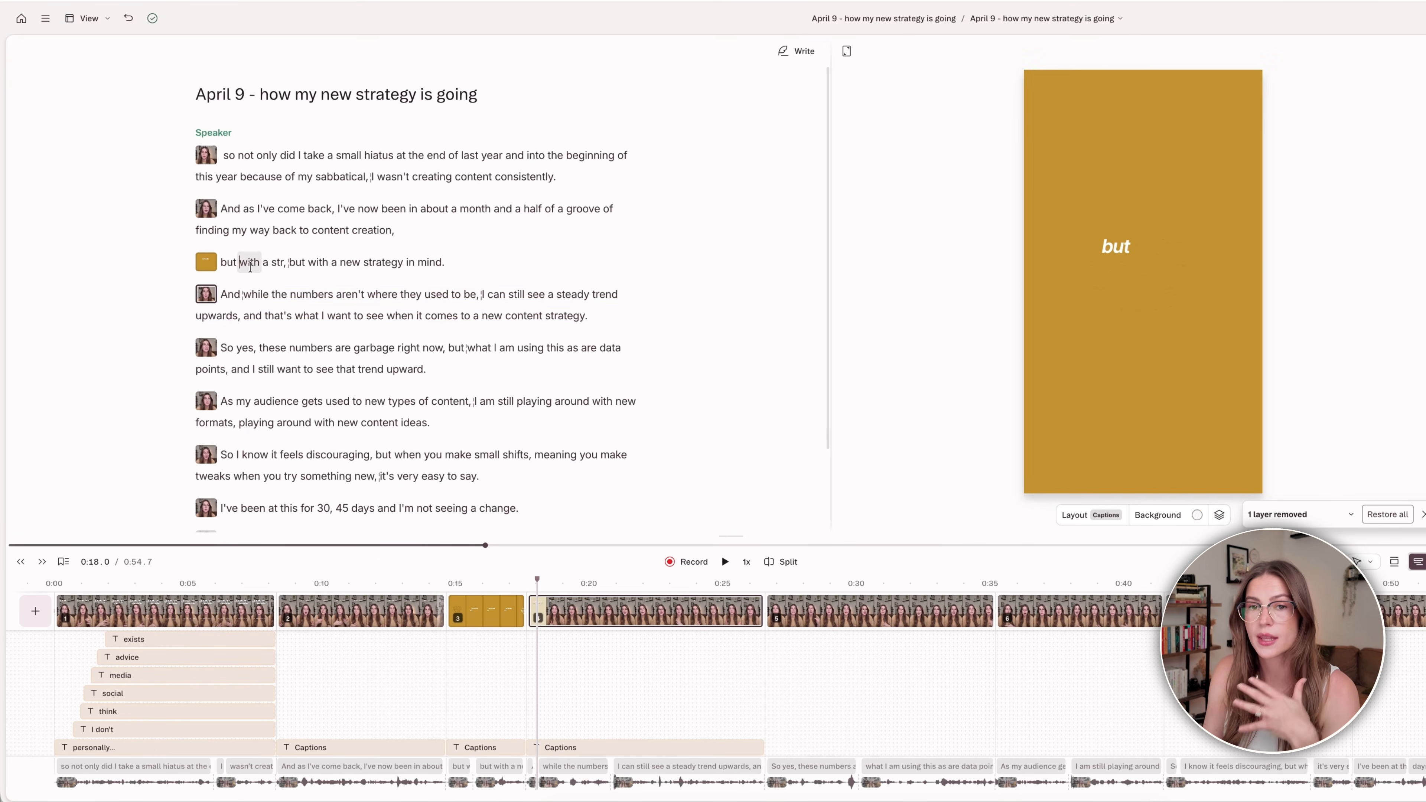
pyautogui.click(251, 230)
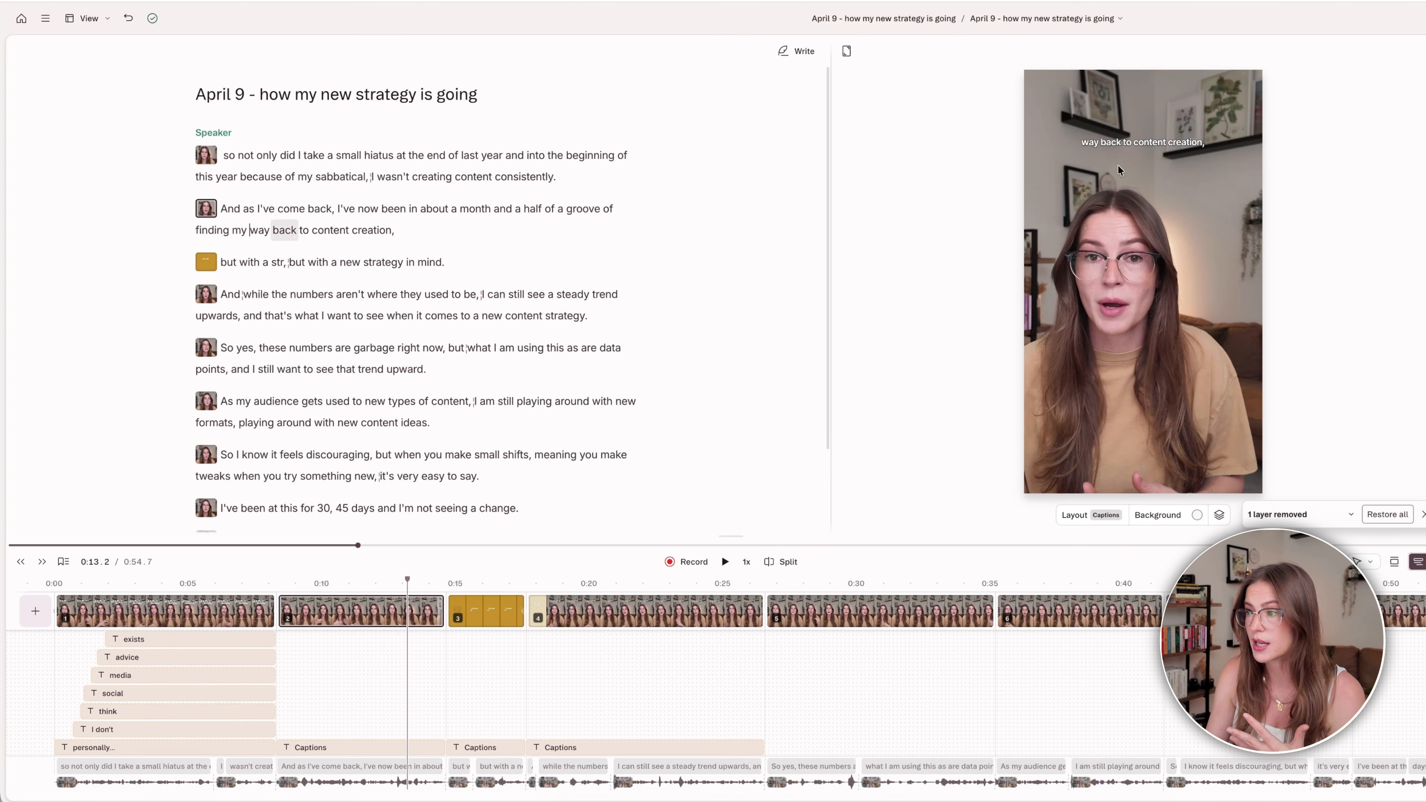
pyautogui.click(1167, 139)
pyautogui.moveTo(1165, 141); pyautogui.dragTo(1168, 370)
# Scale up the video slightly in the "And as I've come back" scene and reposition it to center the speaker
pyautogui.click(1190, 432)
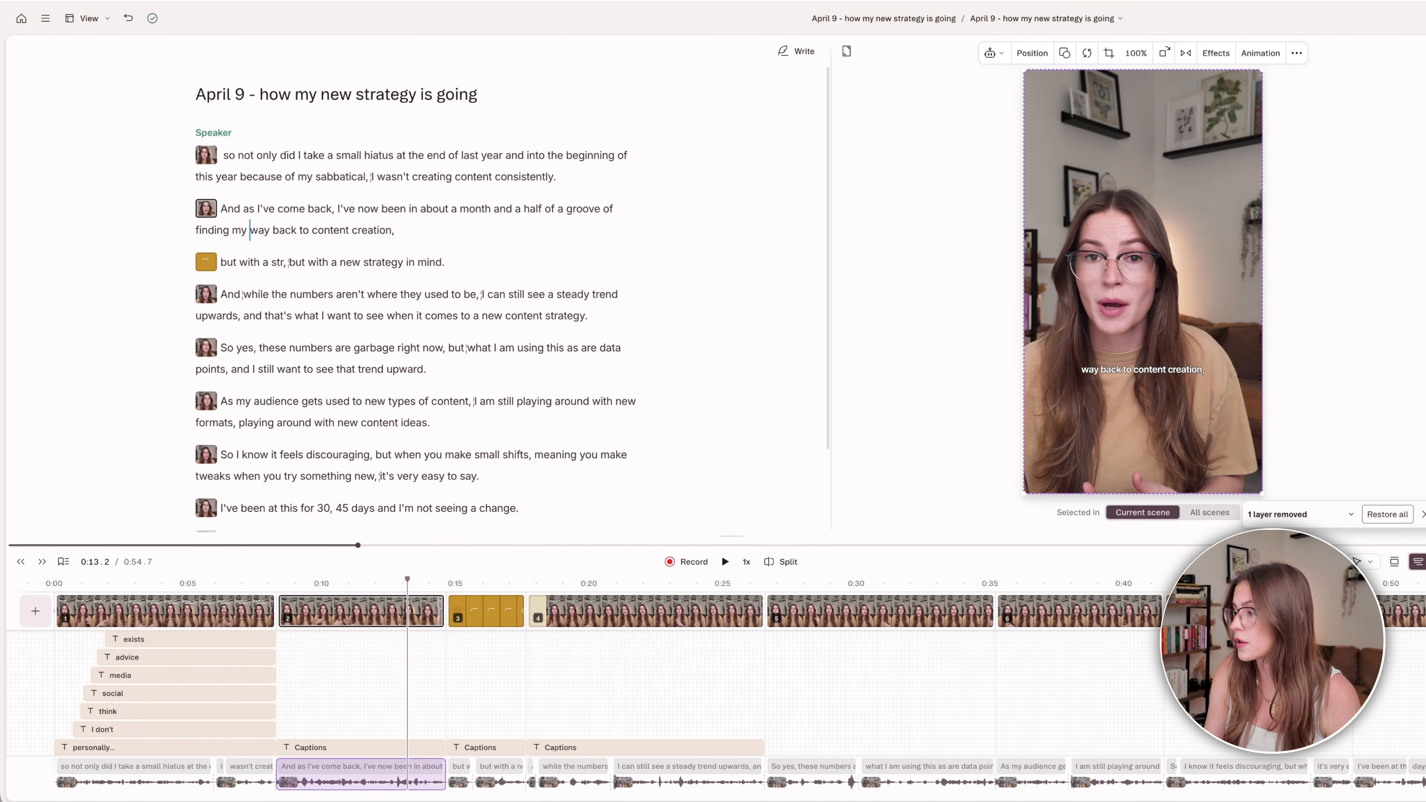
pyautogui.moveTo(1423, 372); pyautogui.dragTo(93, 379)
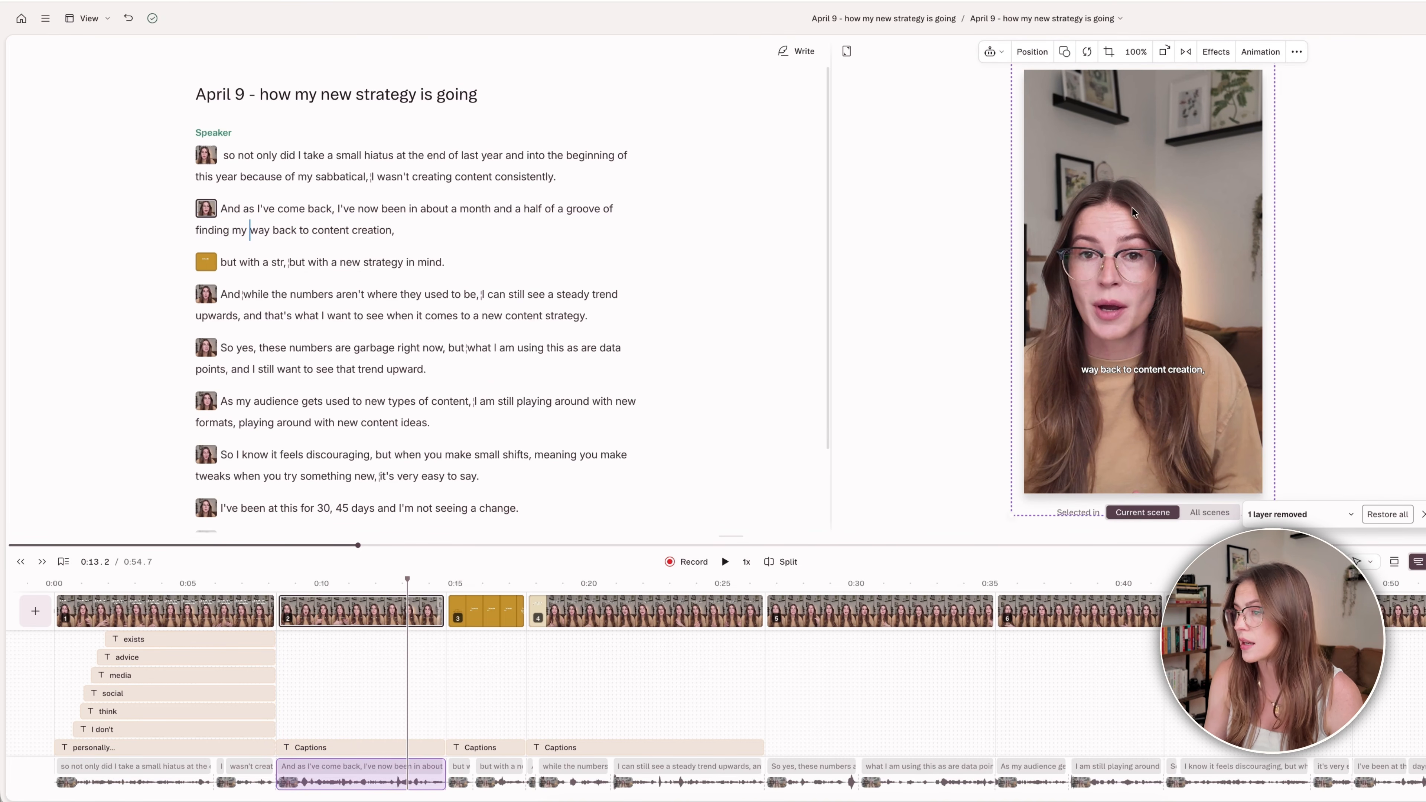
pyautogui.moveTo(1122, 222); pyautogui.dragTo(1154, 167)
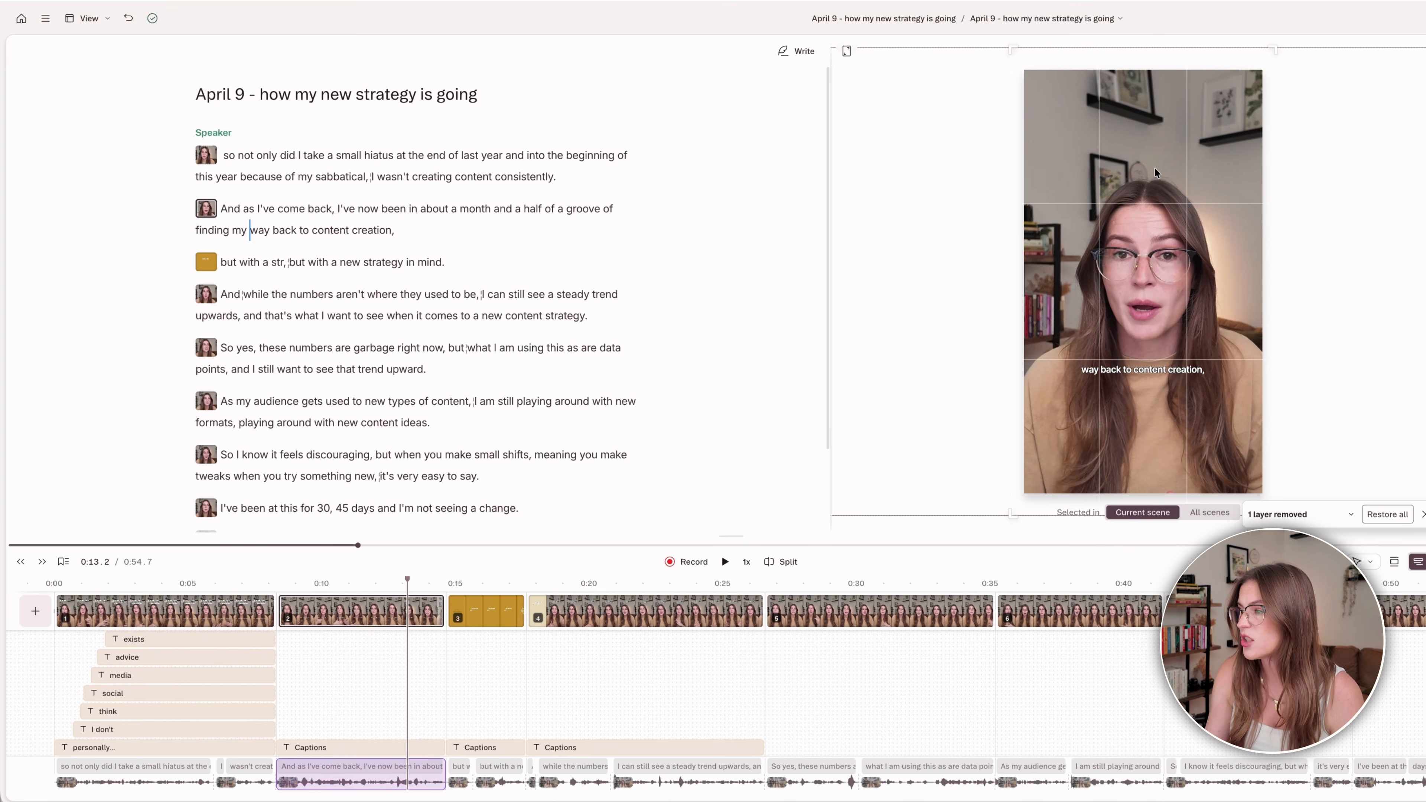
pyautogui.click(1161, 50)
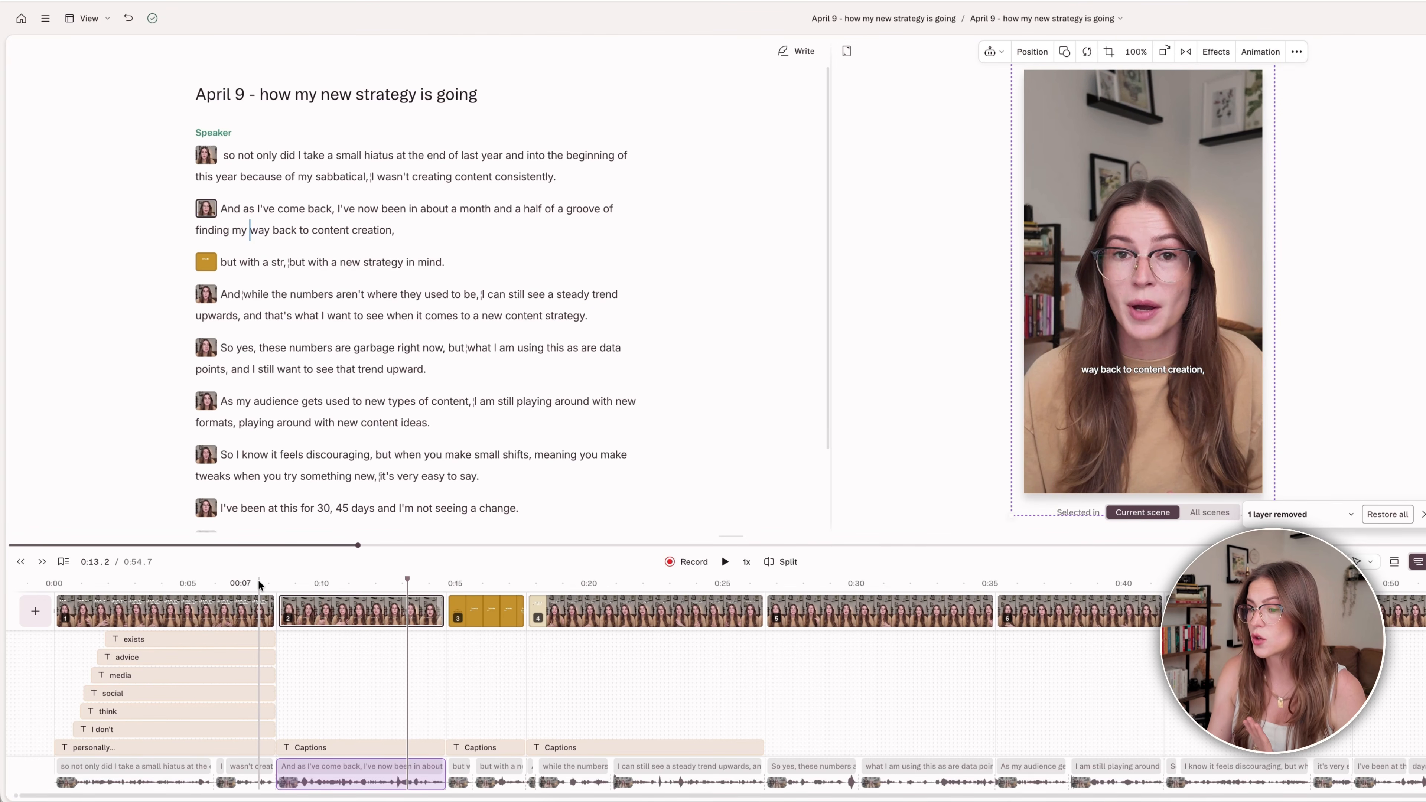
# Select the opening scene in the timeline and review the rest of the transcript
pyautogui.click(240, 599)
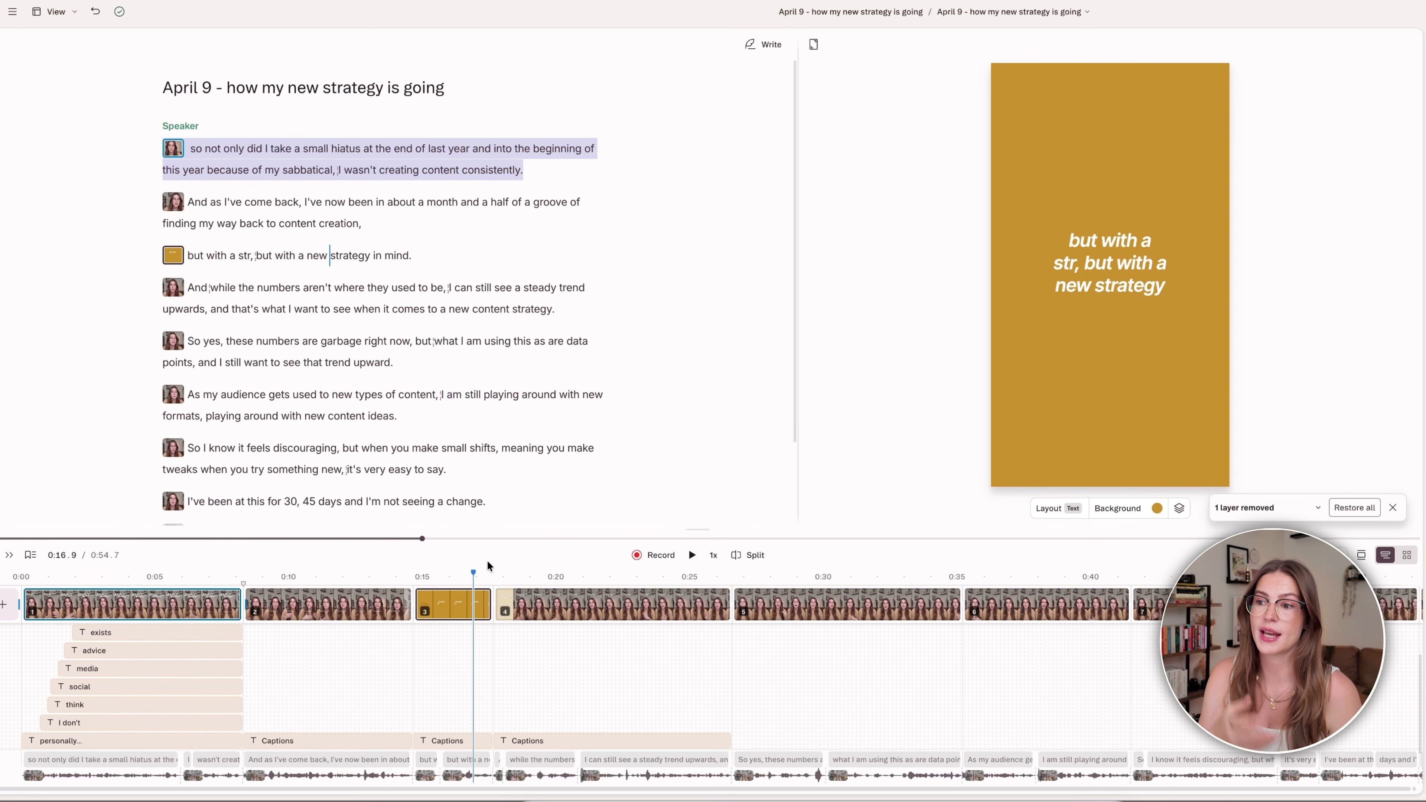
pyautogui.scroll(-2, 667, 356)
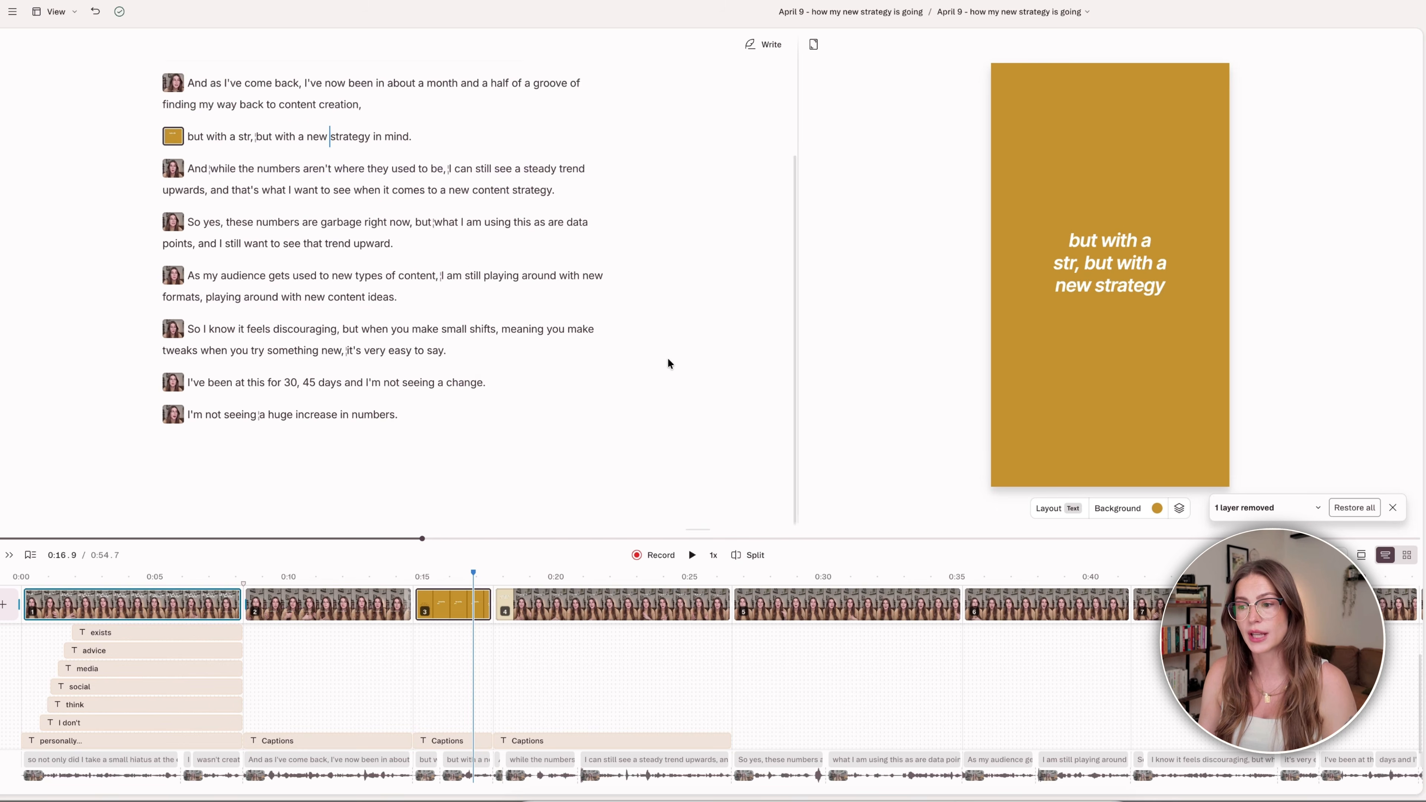